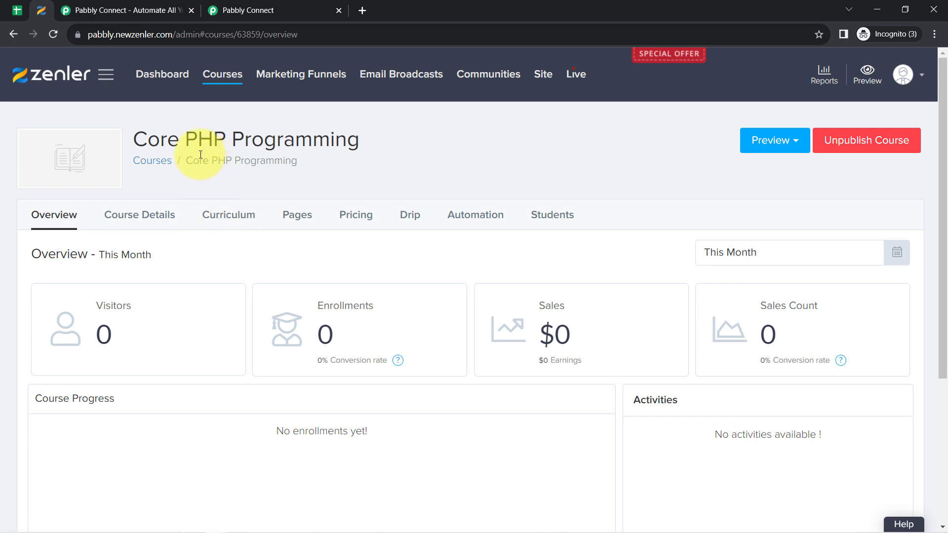
Review the student spreadsheet, the Zenler course overview, the Pabbly Connect homepage and its dashboard
click(19, 11)
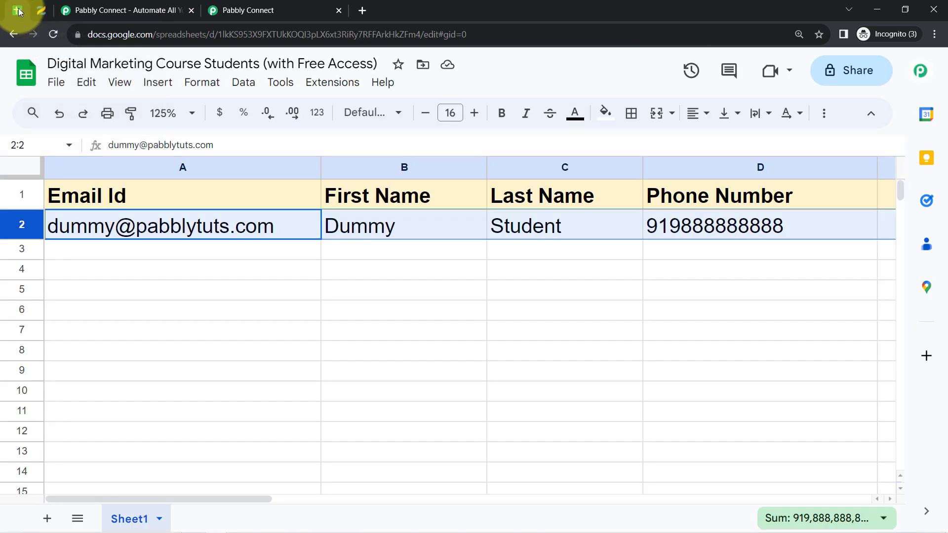
click(42, 11)
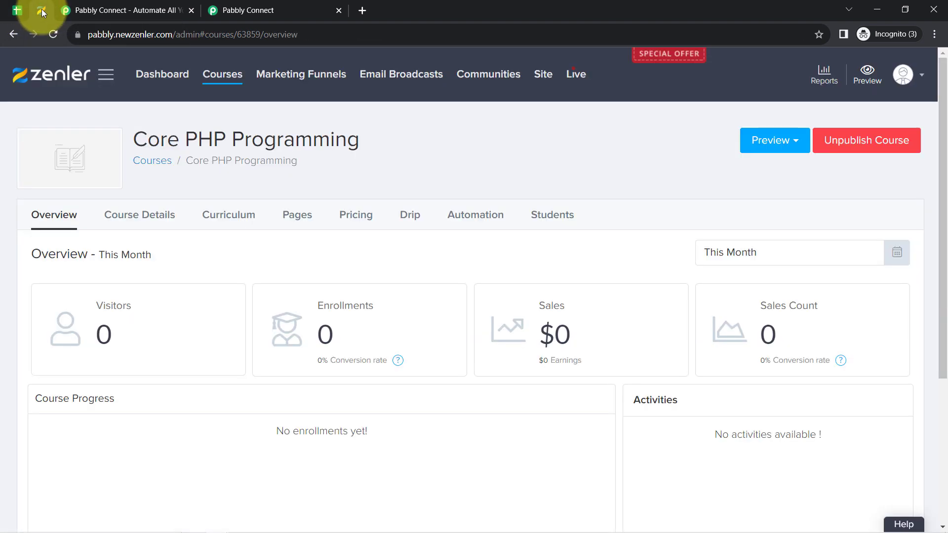
click(81, 11)
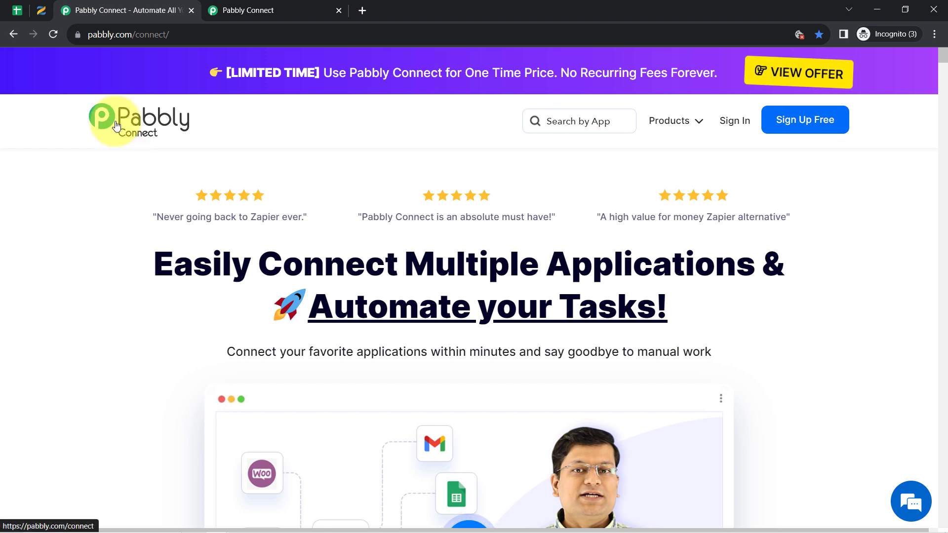
drag(171, 262, 619, 333)
drag(96, 34, 196, 33)
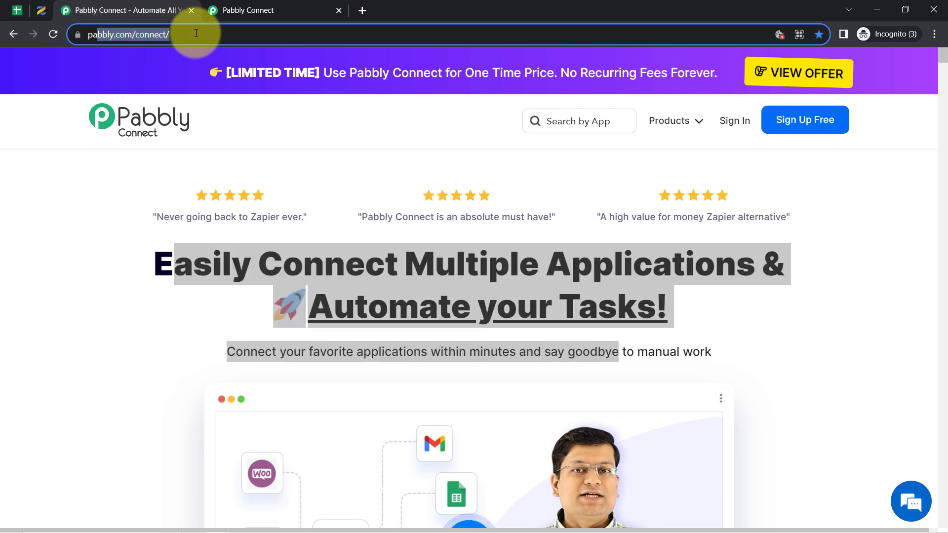
click(235, 9)
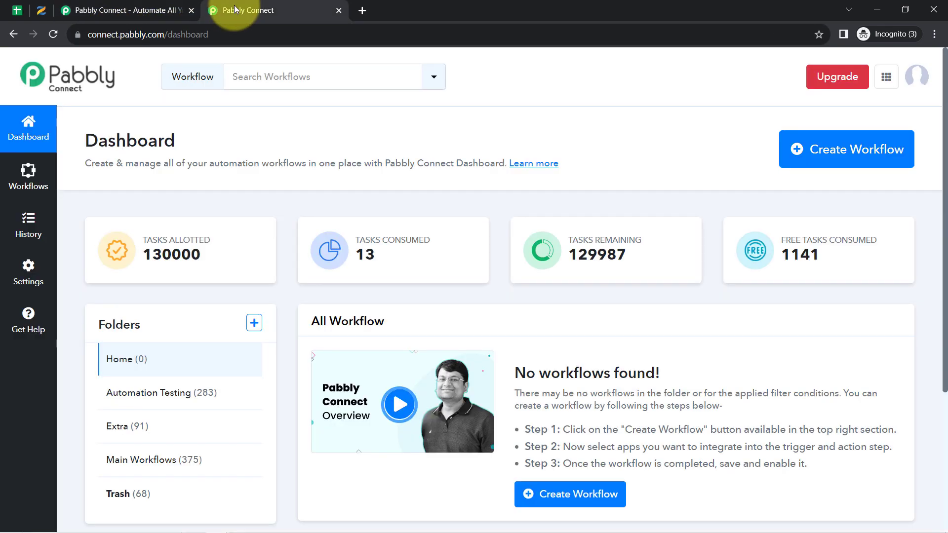
click(150, 9)
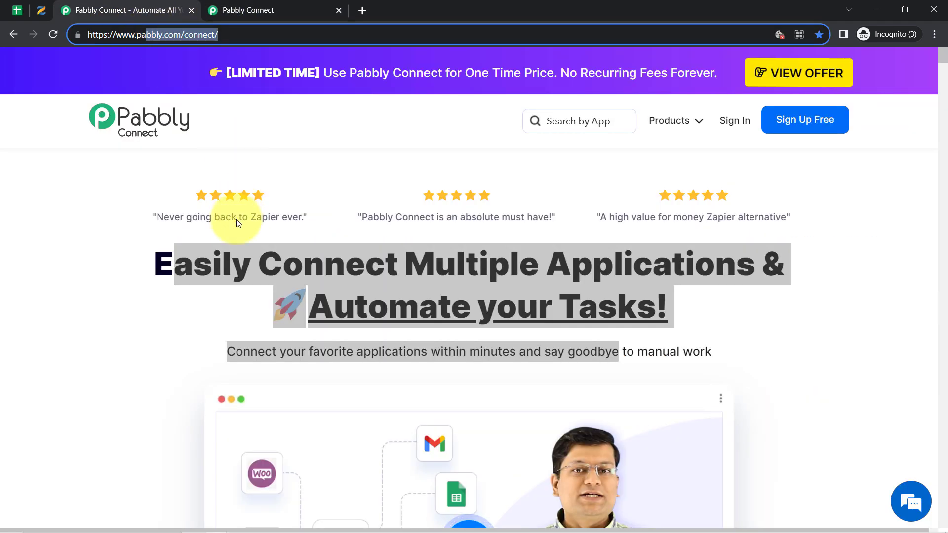
click(222, 266)
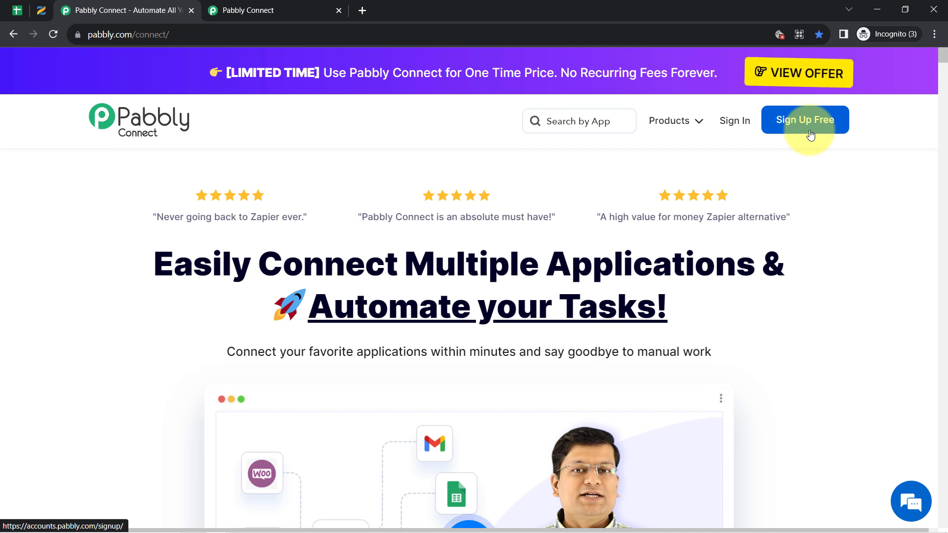
From the Pabbly Connect dashboard, create a workflow named "Automatically Unenroll User from Zenler Course via Google Sheets"
click(249, 10)
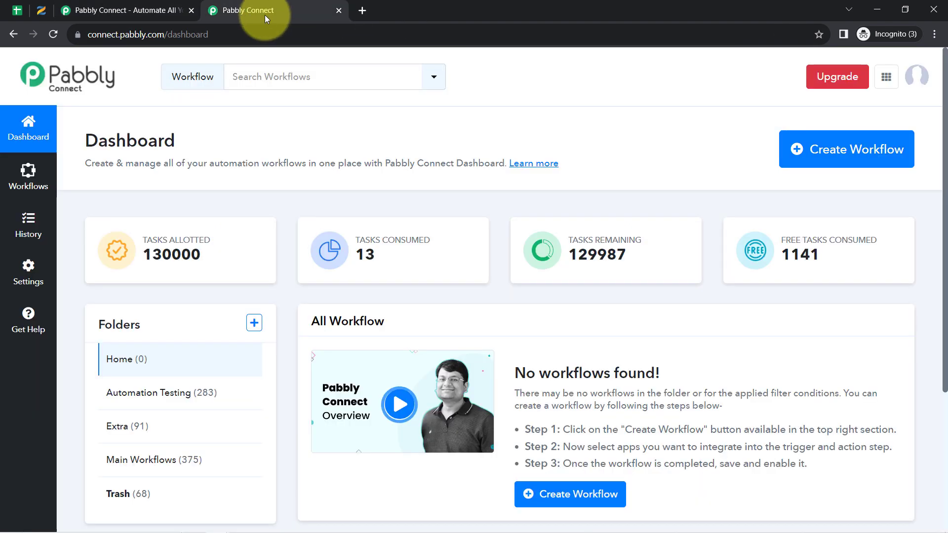
drag(107, 140, 188, 152)
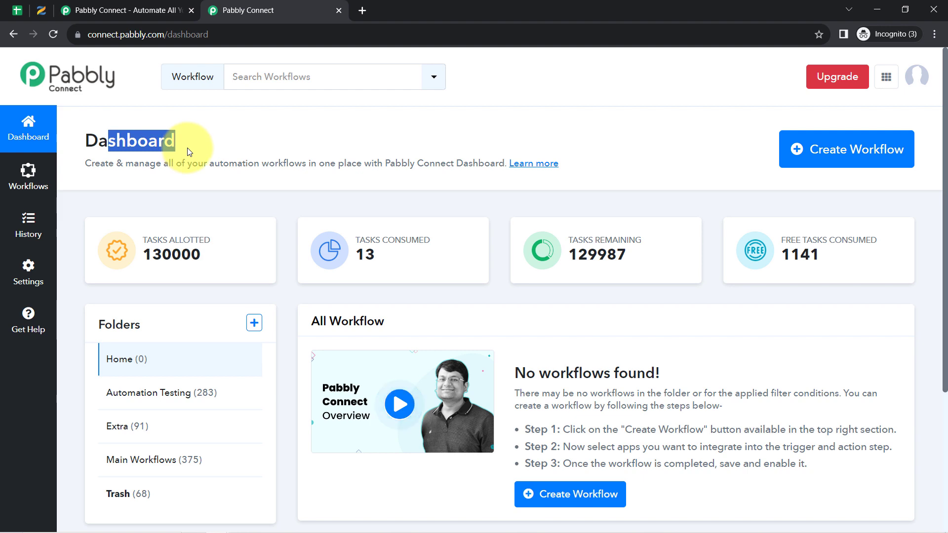
click(836, 146)
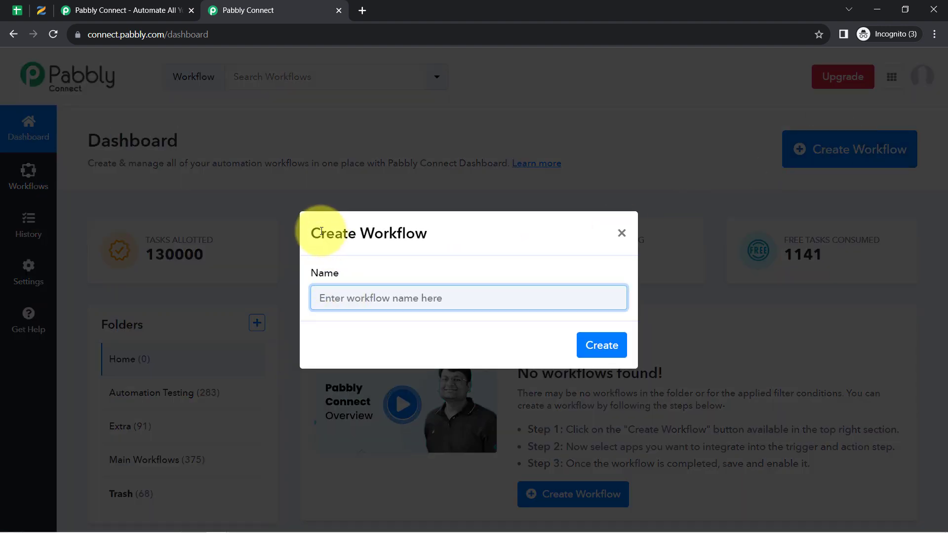
drag(314, 230, 430, 227)
click(358, 297)
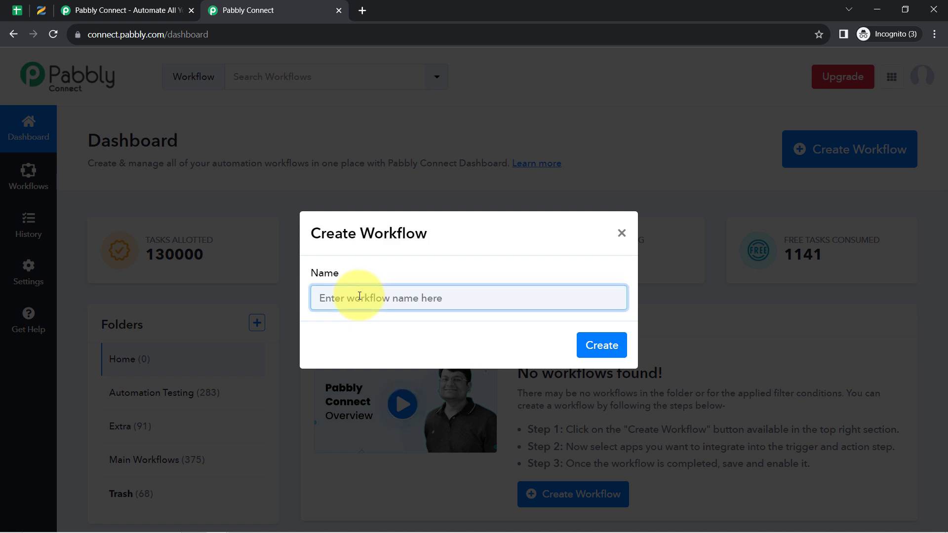
key(ctrl+v)
right_click(359, 296)
click(345, 299)
drag(345, 298, 277, 299)
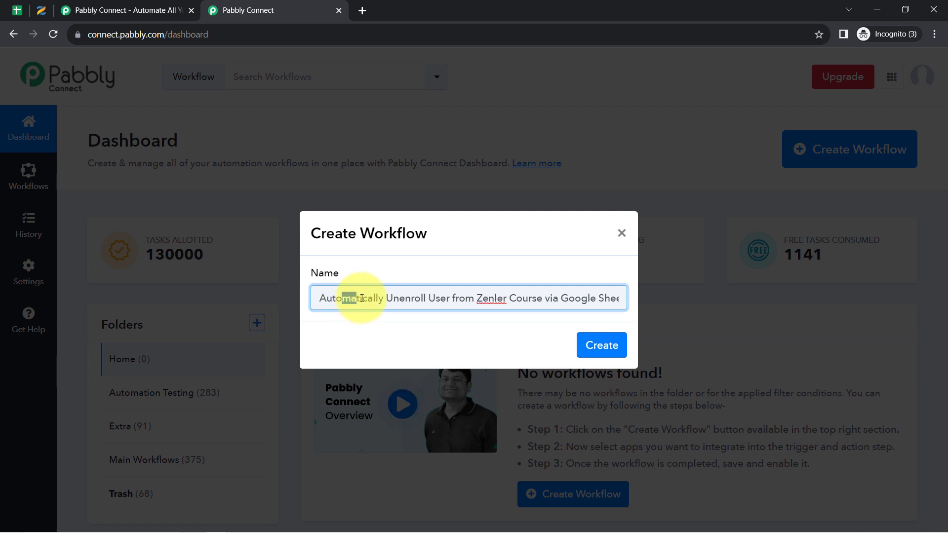
drag(395, 299, 542, 301)
click(609, 297)
double_click(615, 298)
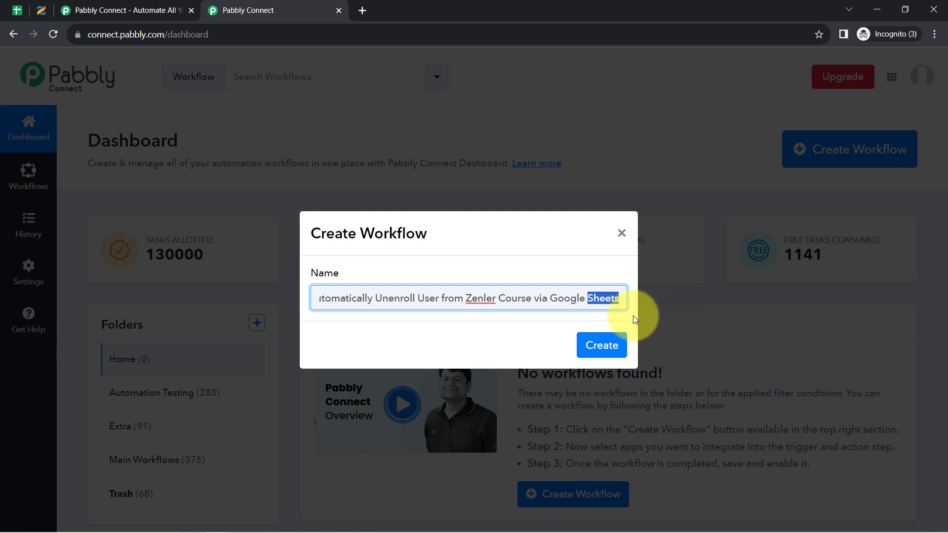
click(602, 345)
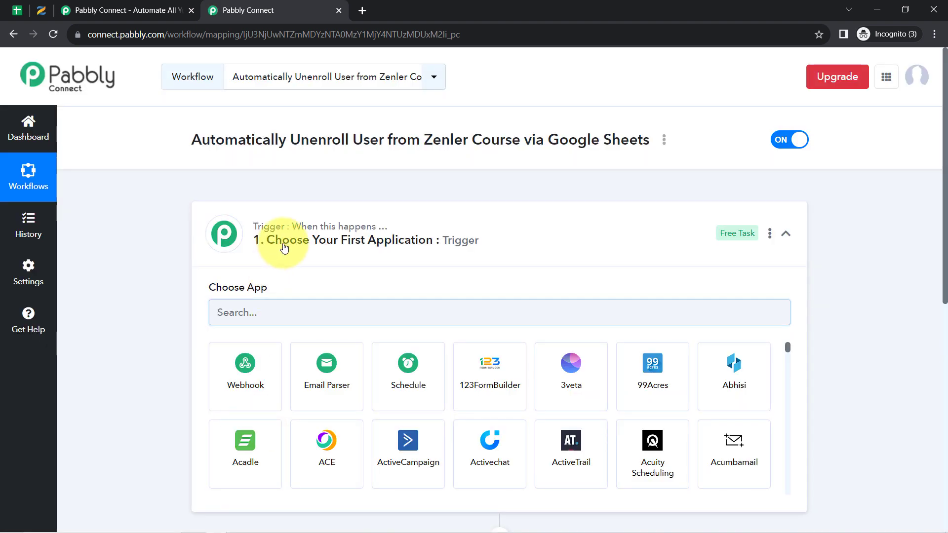
Choose Google Sheets as the trigger application of the workflow
click(255, 240)
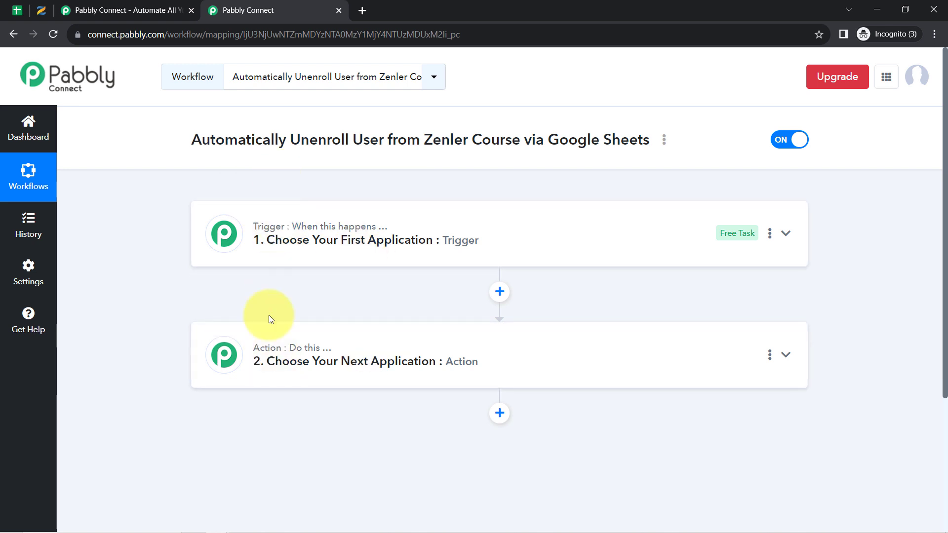
drag(191, 133, 580, 135)
click(313, 213)
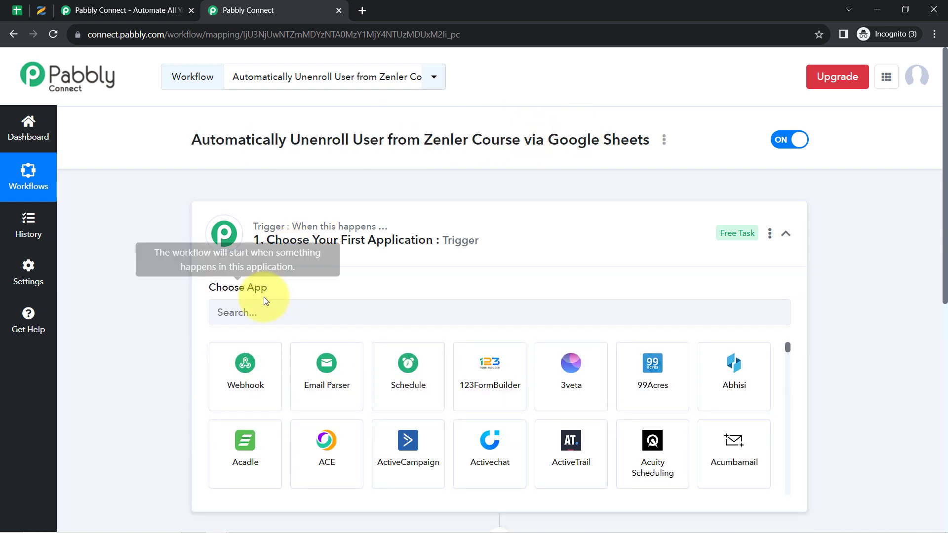
text(google s)
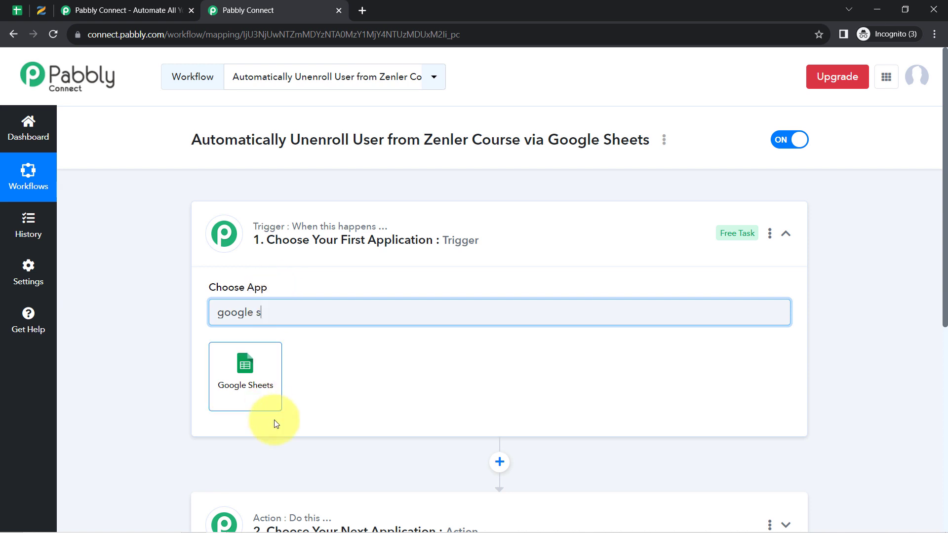
click(217, 389)
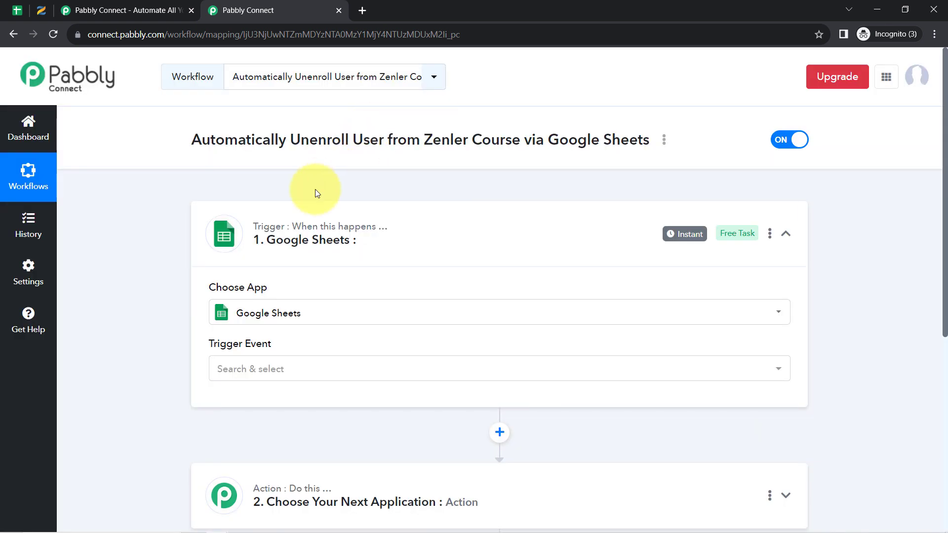
Choose Zenler as the action application and collapse the trigger and action cards
scroll(191, 339, down, 3)
click(284, 365)
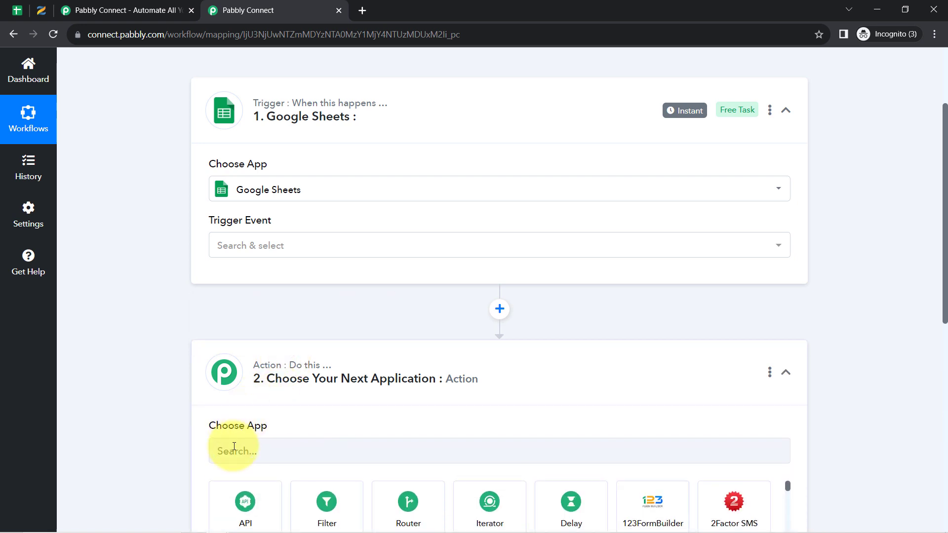
click(234, 448)
text(zen)
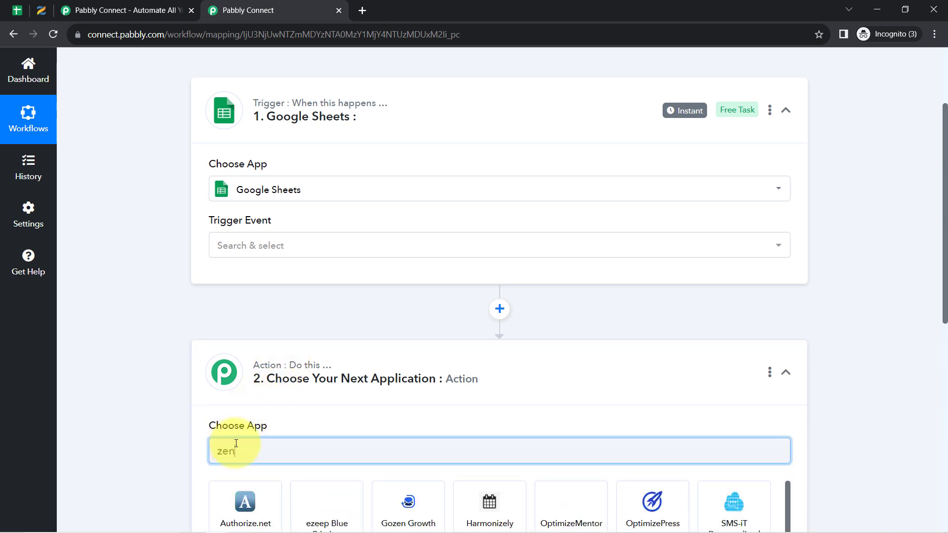
text(l)
scroll(242, 474, down, 1)
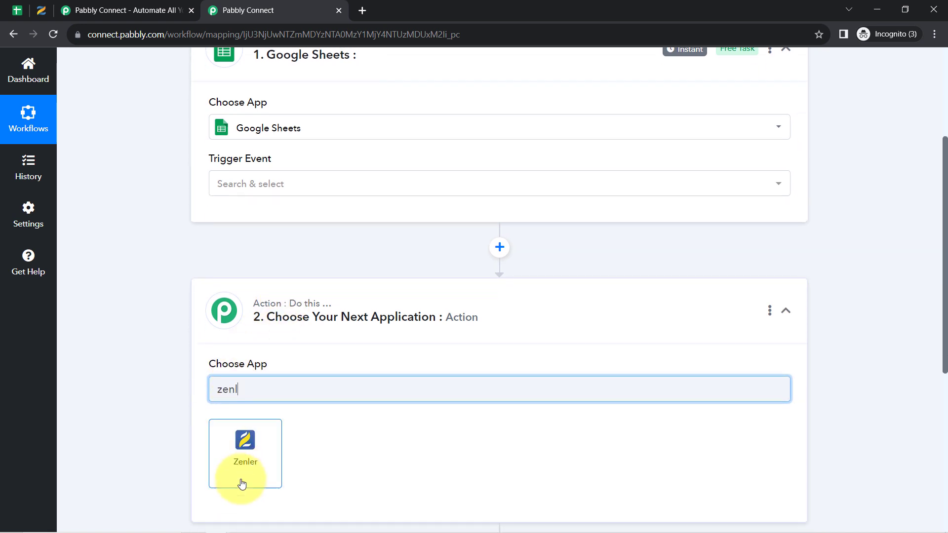
click(242, 470)
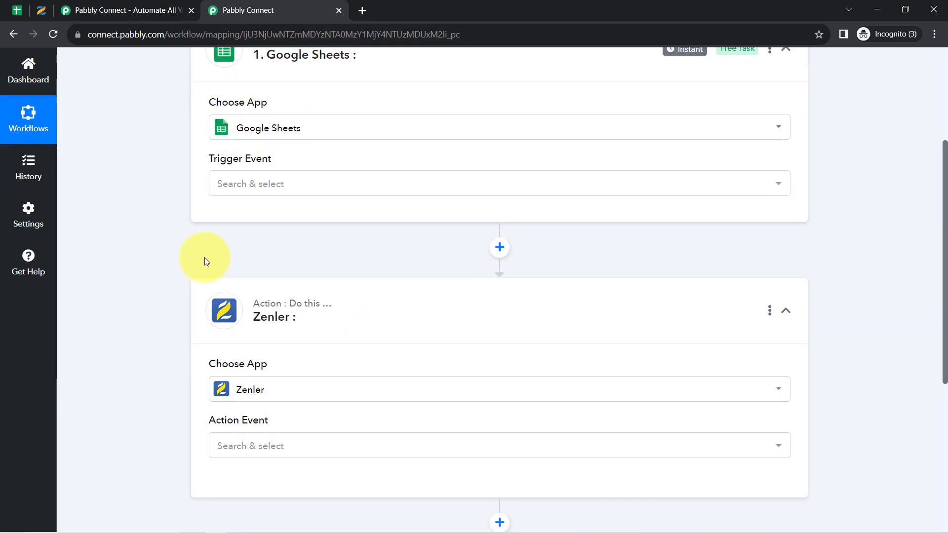
scroll(204, 257, up, 4)
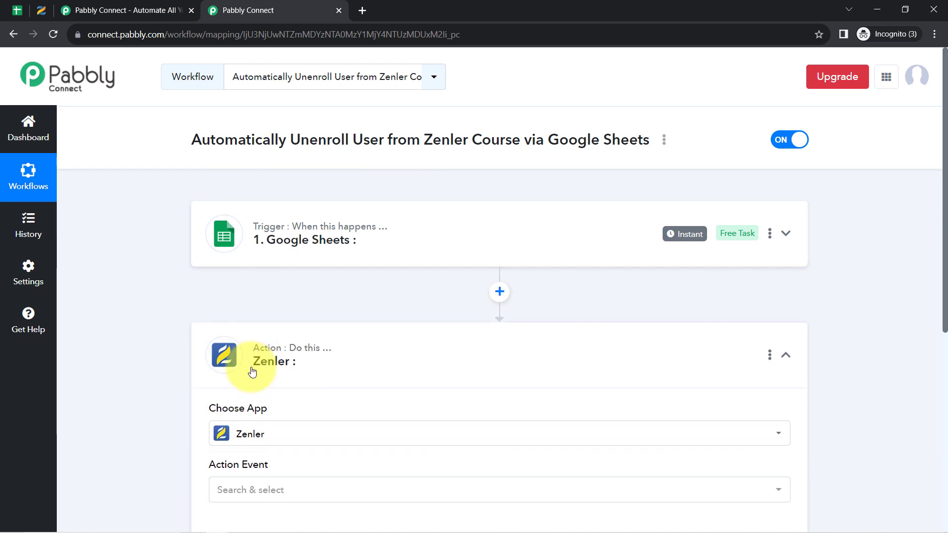
click(252, 370)
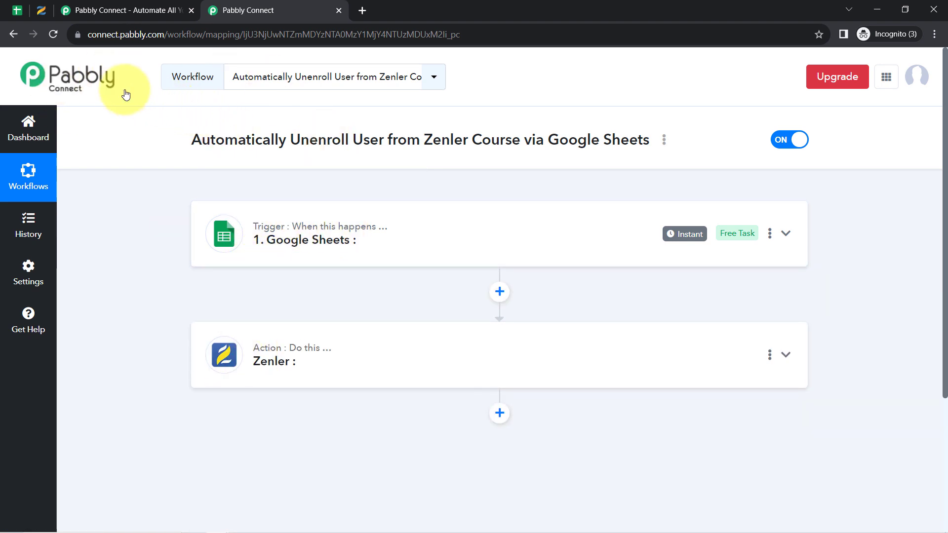
Set the Google Sheets trigger event to New or Updated Spreadsheet Row after checking the student spreadsheet
click(18, 9)
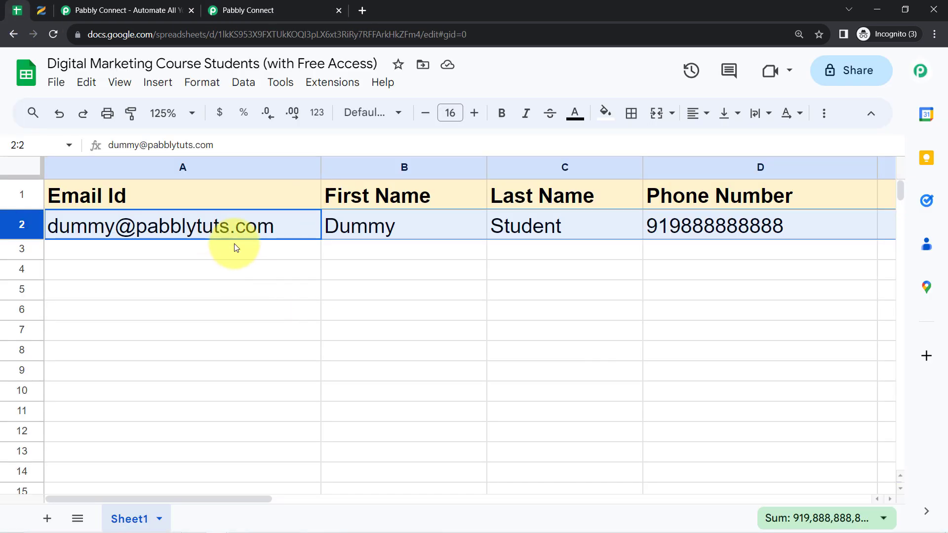
click(256, 10)
click(281, 246)
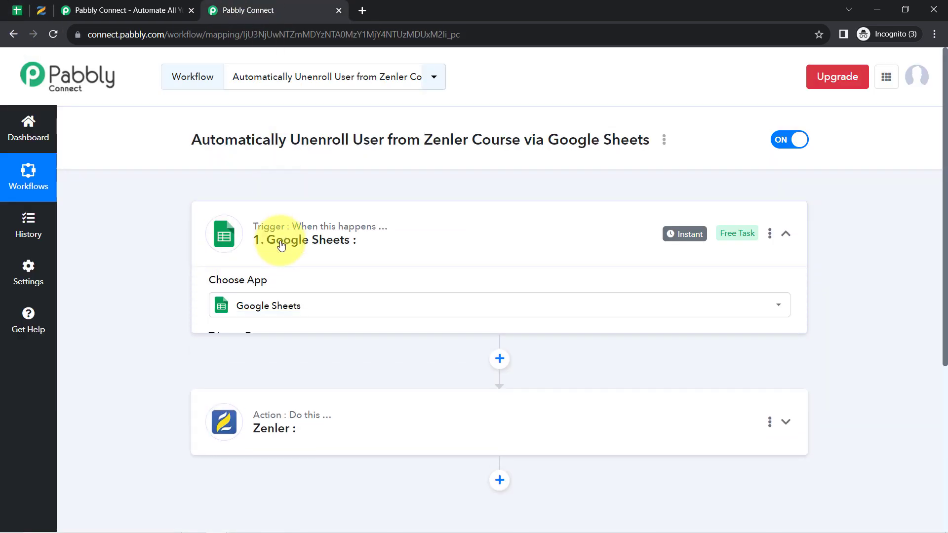
click(225, 380)
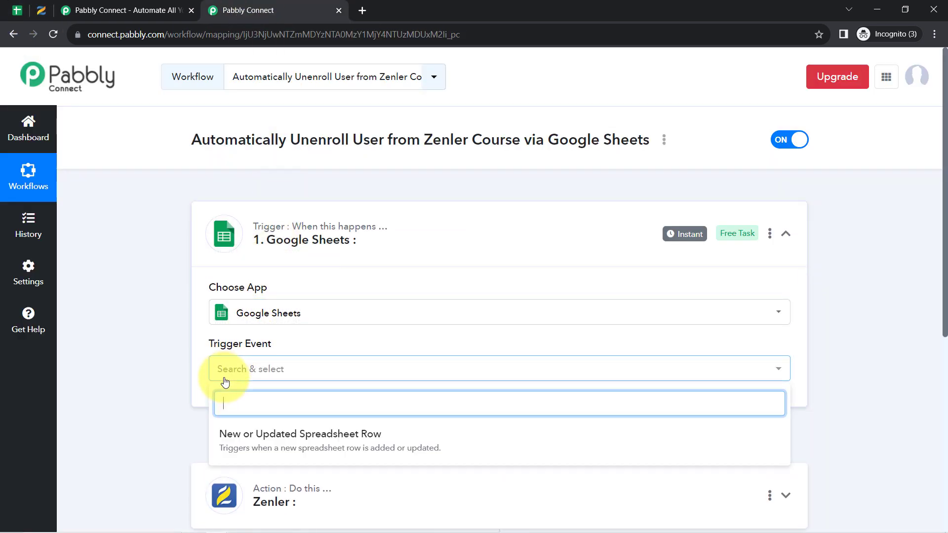
click(277, 451)
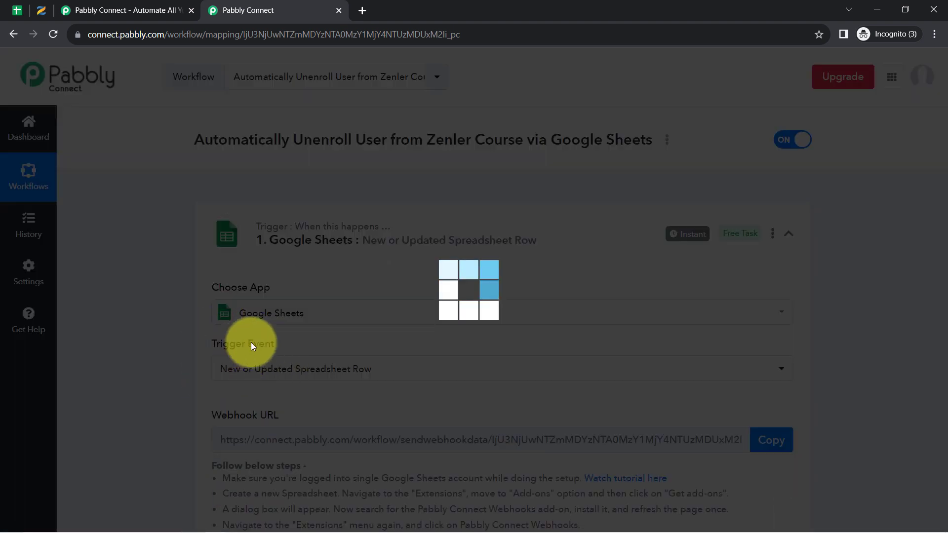
Read through the webhook setup instructions for the Google Sheets trigger and copy its webhook URL
scroll(251, 345, down, 3)
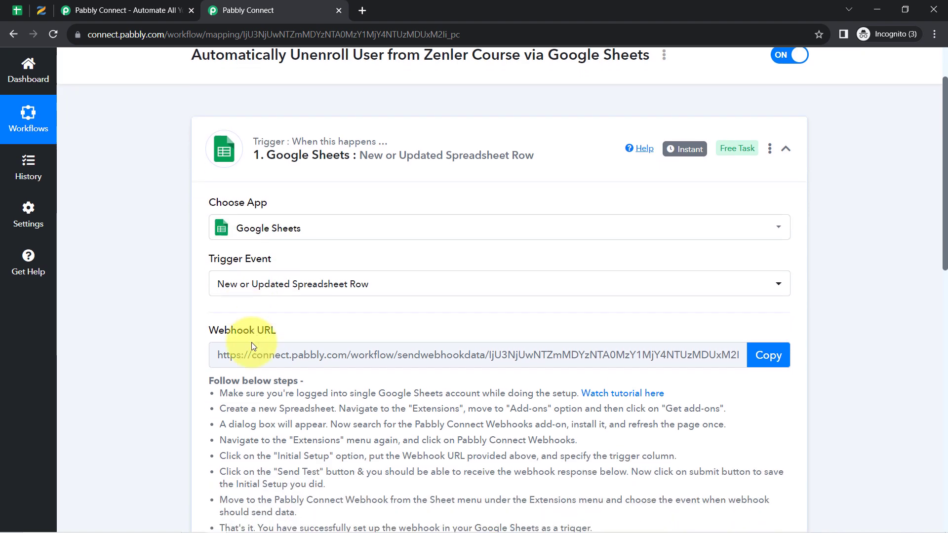
drag(209, 341, 244, 399)
scroll(244, 398, down, 1)
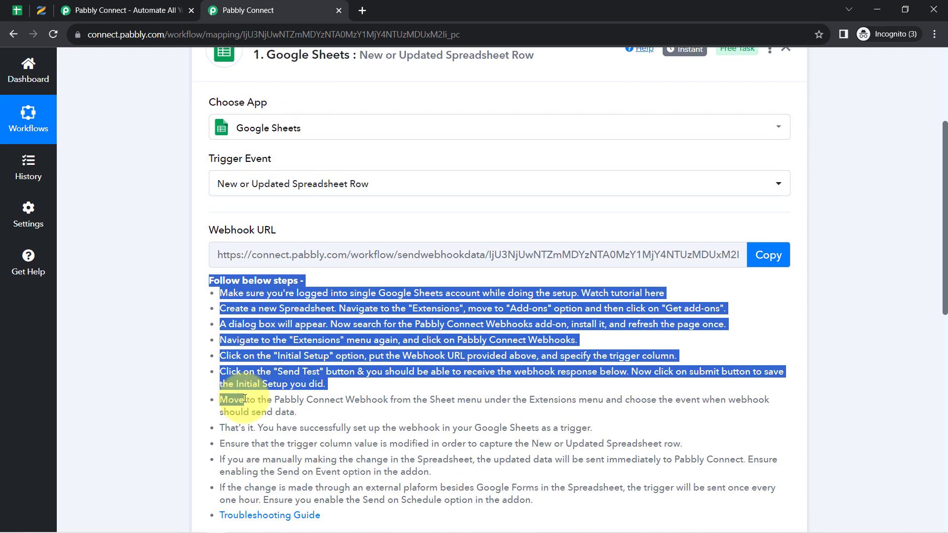
scroll(245, 399, down, 1)
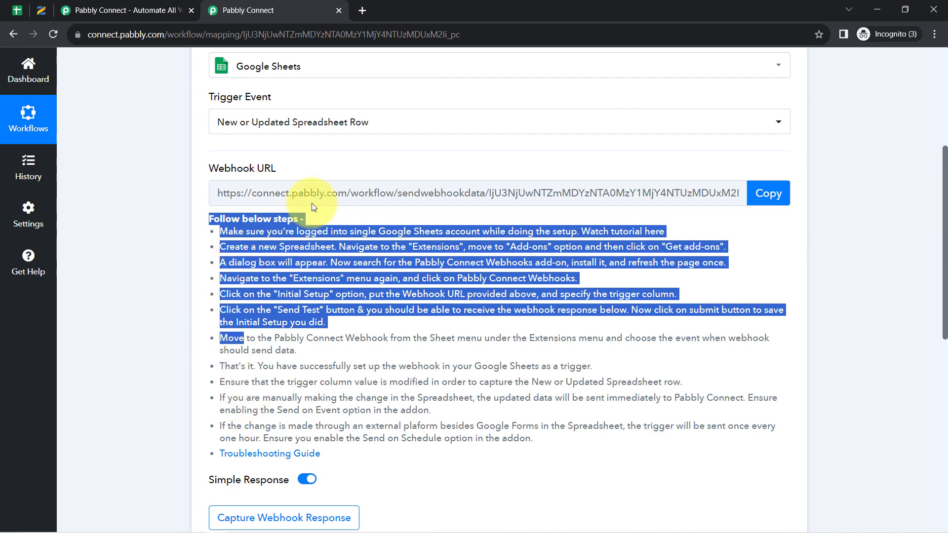
click(770, 194)
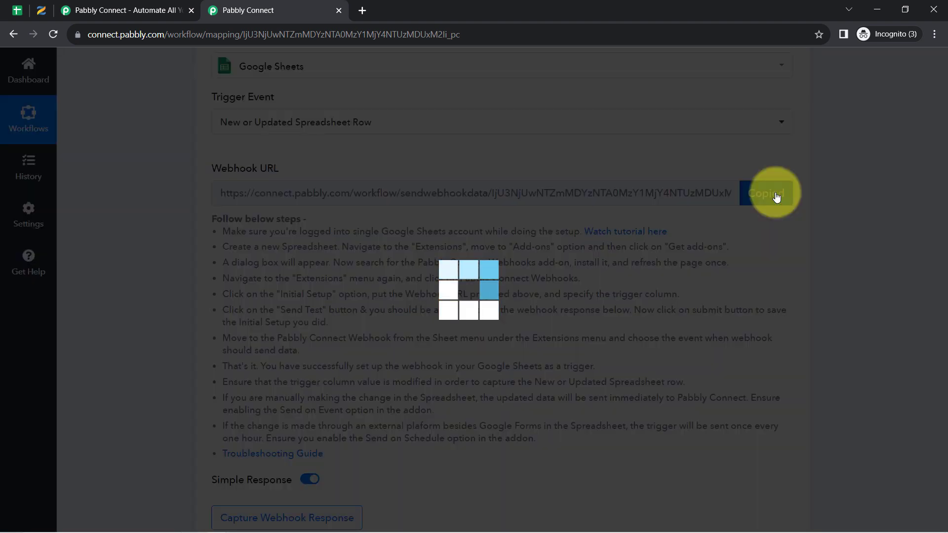
In the Google Sheets student spreadsheet, search the add-on marketplace for Pabbly Connect Webhooks, check its installation status, and close the marketplace
click(22, 10)
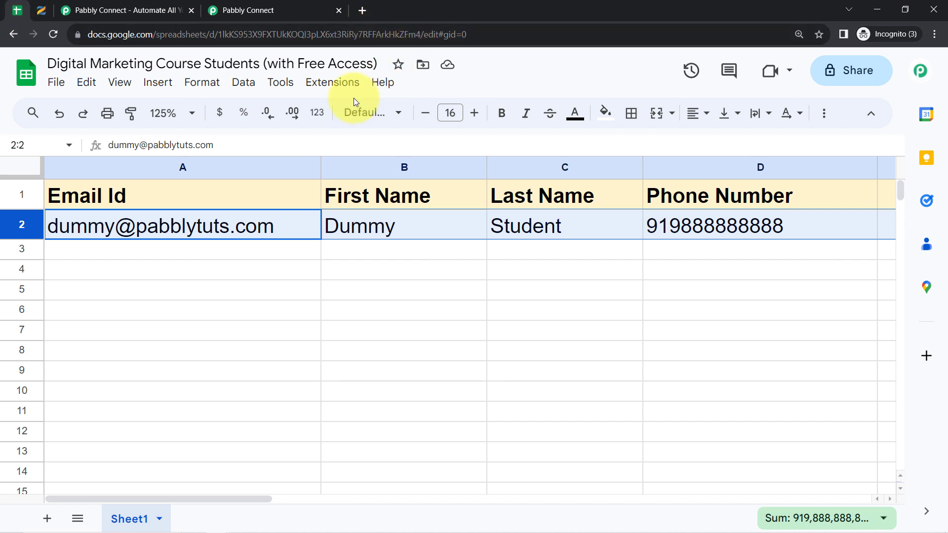
click(328, 84)
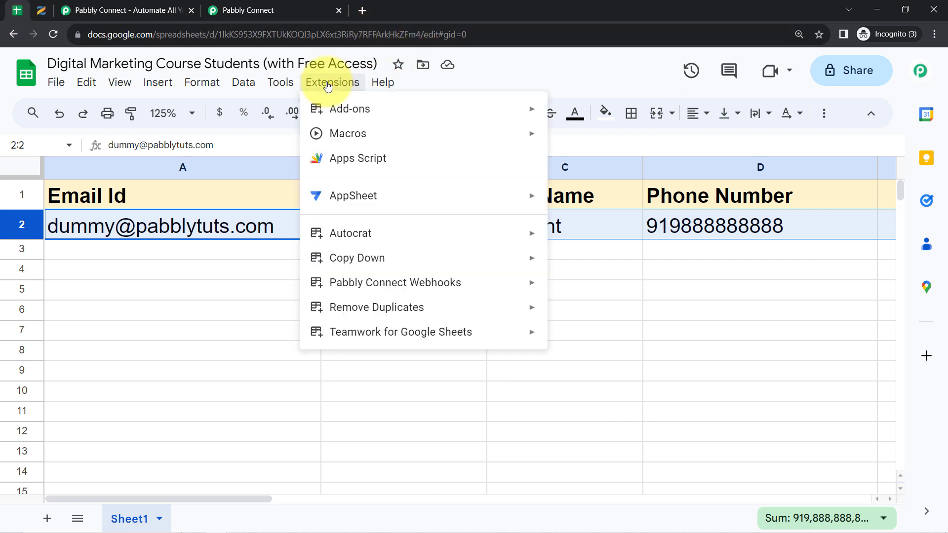
mouse_move(408, 110)
click(577, 115)
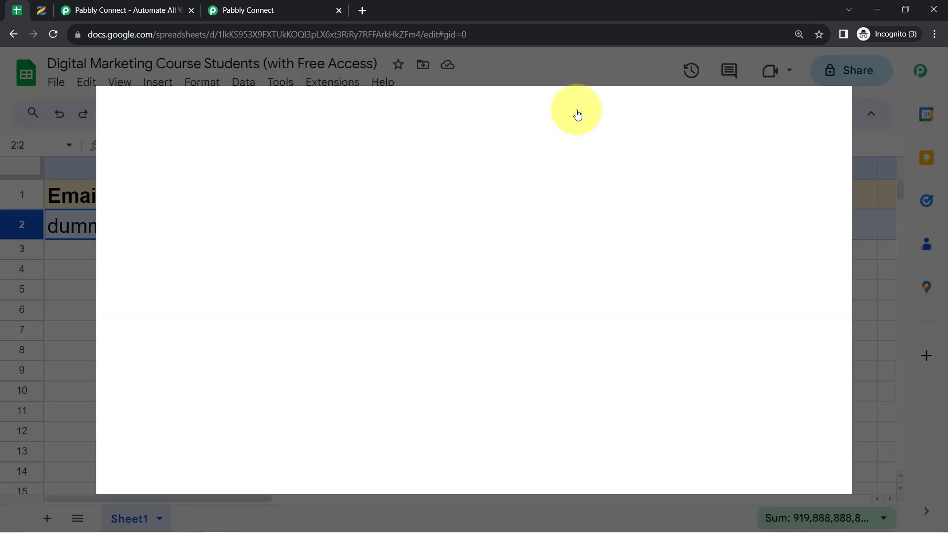
click(508, 110)
text(pabb)
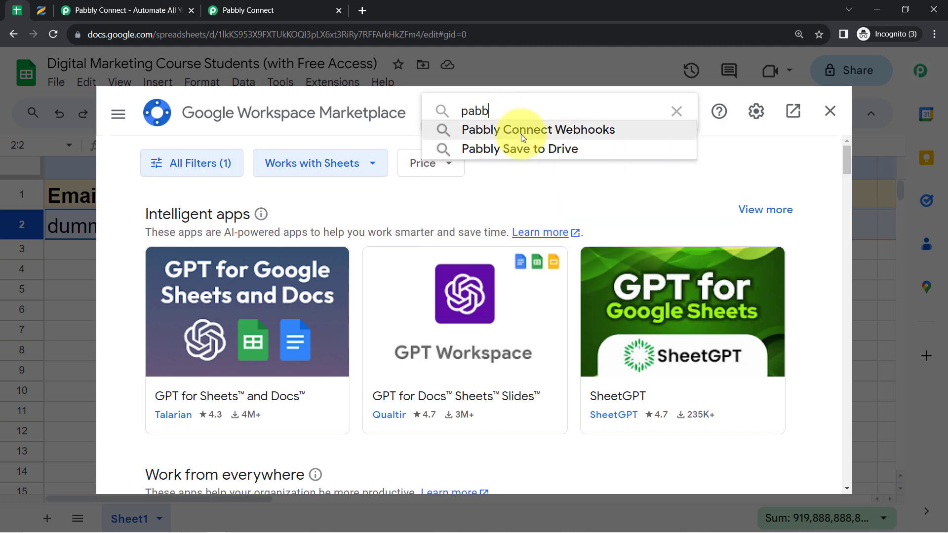
click(480, 135)
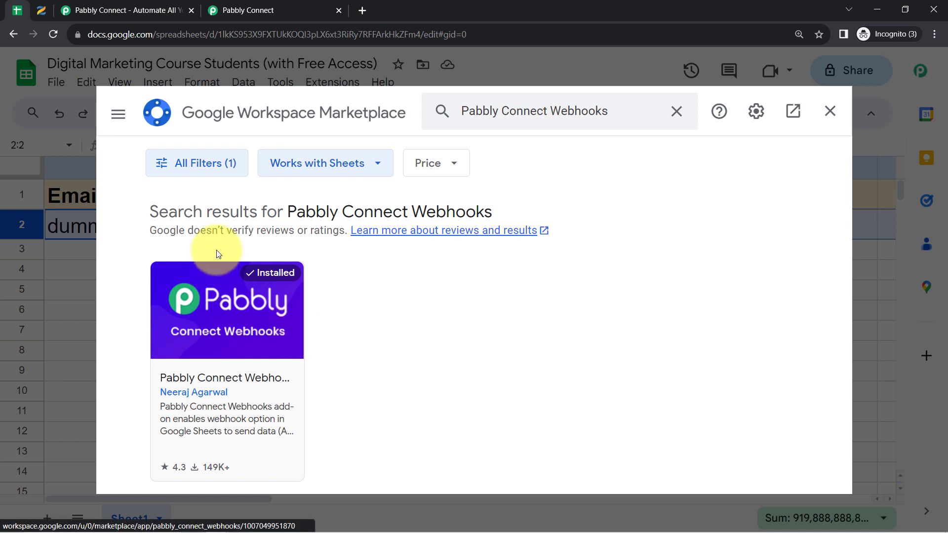
click(830, 111)
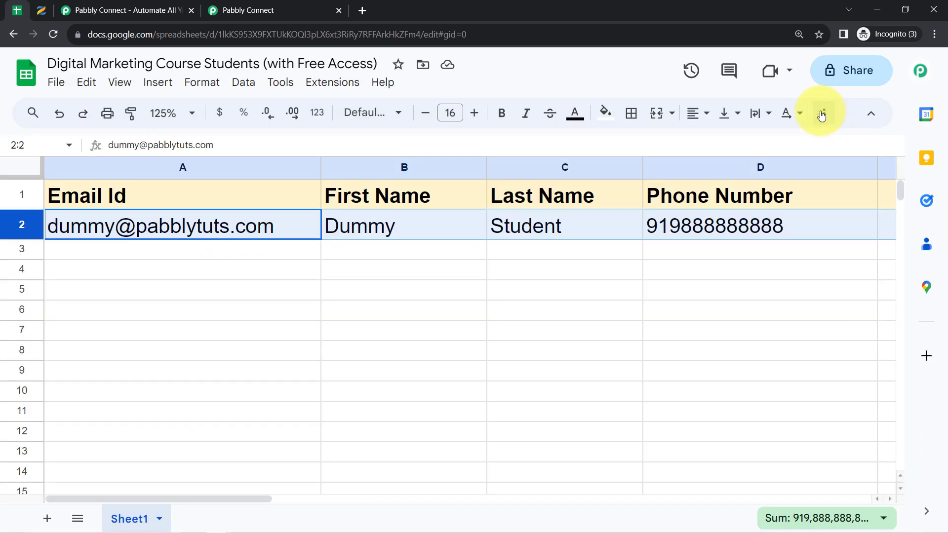
Open the Pabbly Connect Webhooks Initial Setup for Sheet1 and paste in the webhook URL copied again from the Pabbly Connect workflow
click(303, 313)
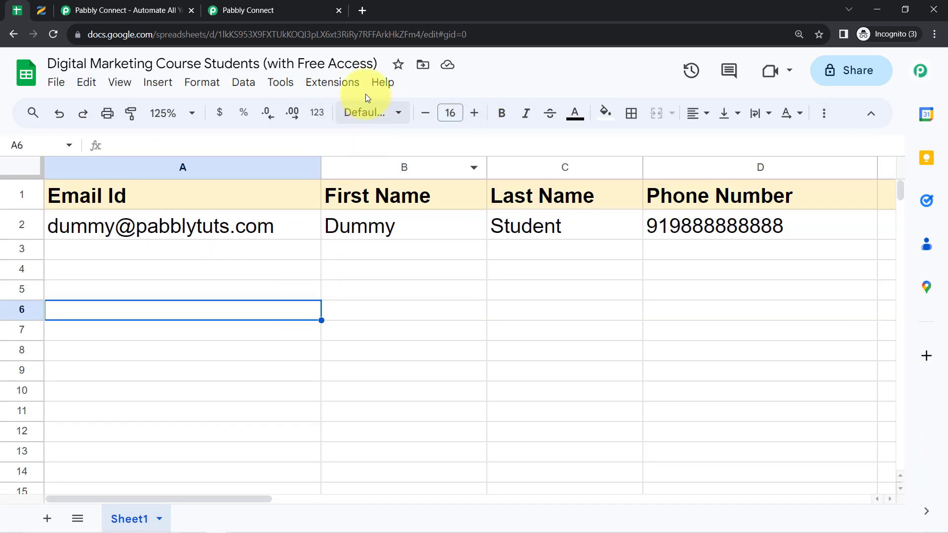
click(330, 85)
mouse_move(419, 282)
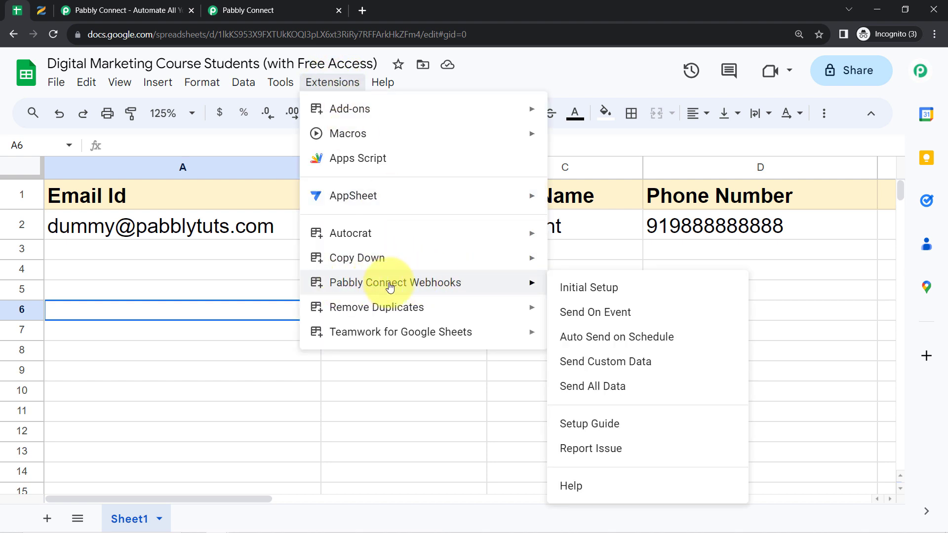
click(569, 288)
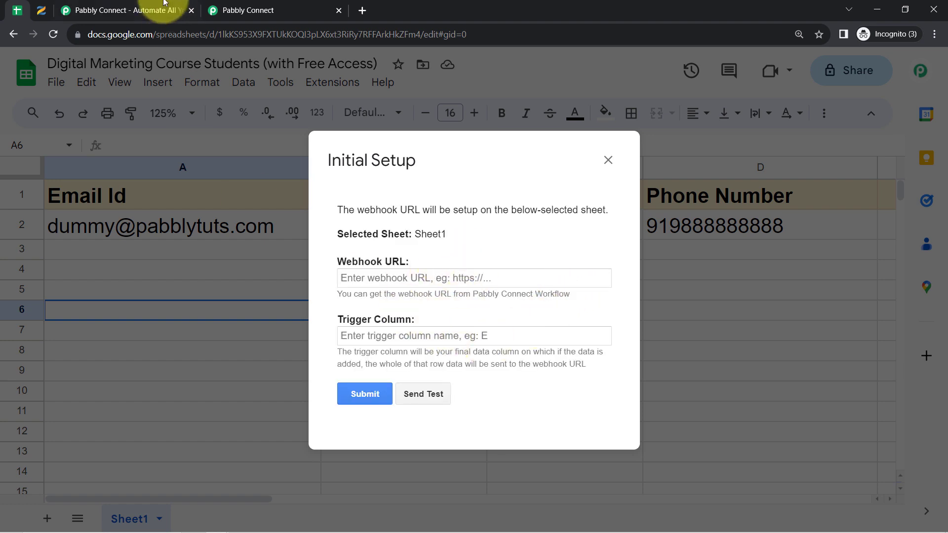
click(242, 10)
click(777, 197)
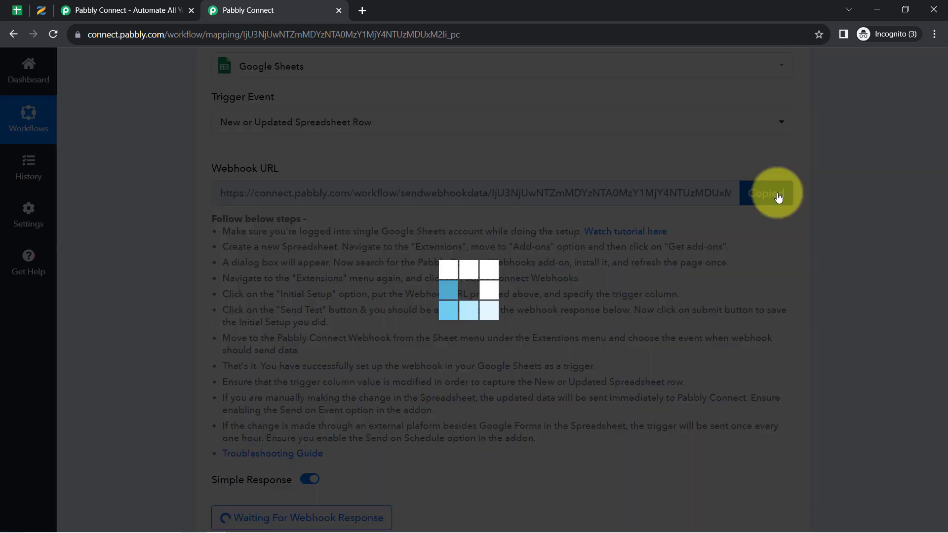
click(17, 15)
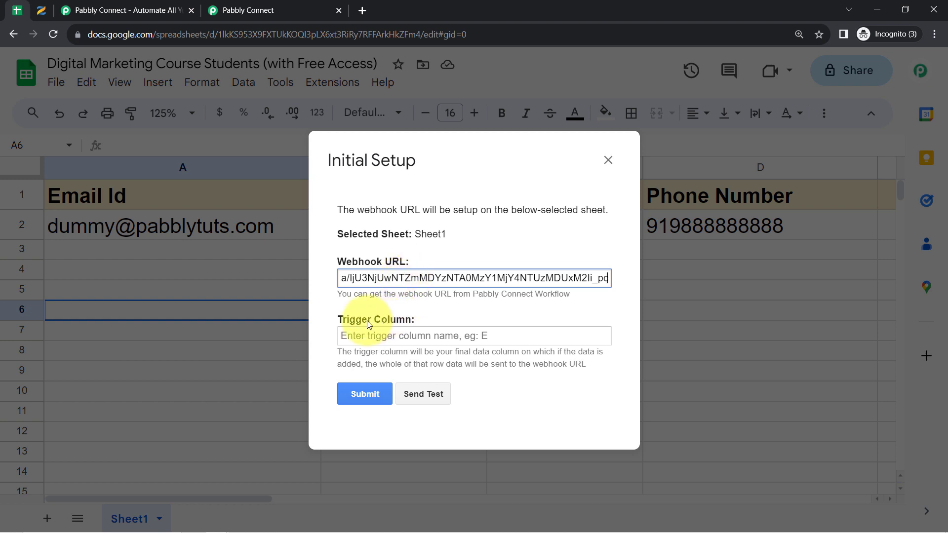
Read the trigger column explanation, compare it with the sheet's data columns, and set the trigger column to D
drag(366, 350, 512, 365)
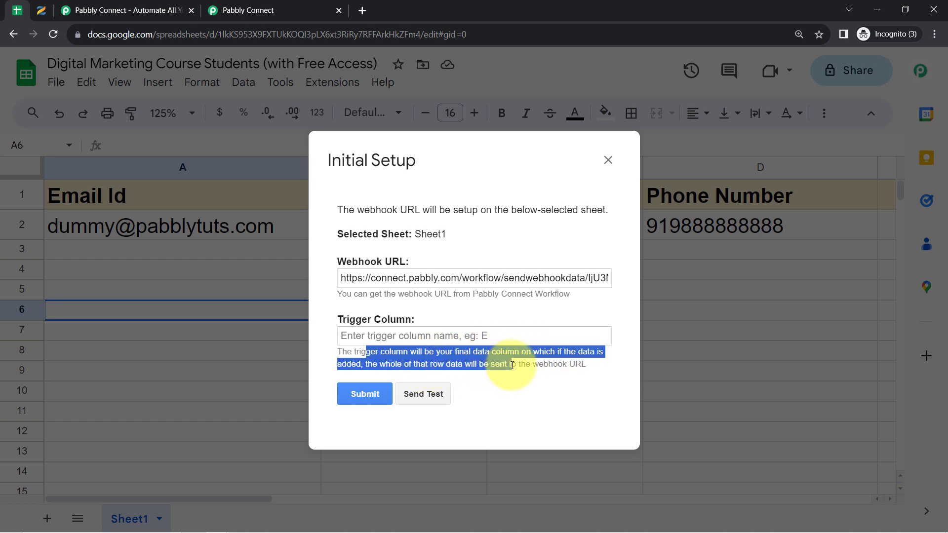
click(383, 337)
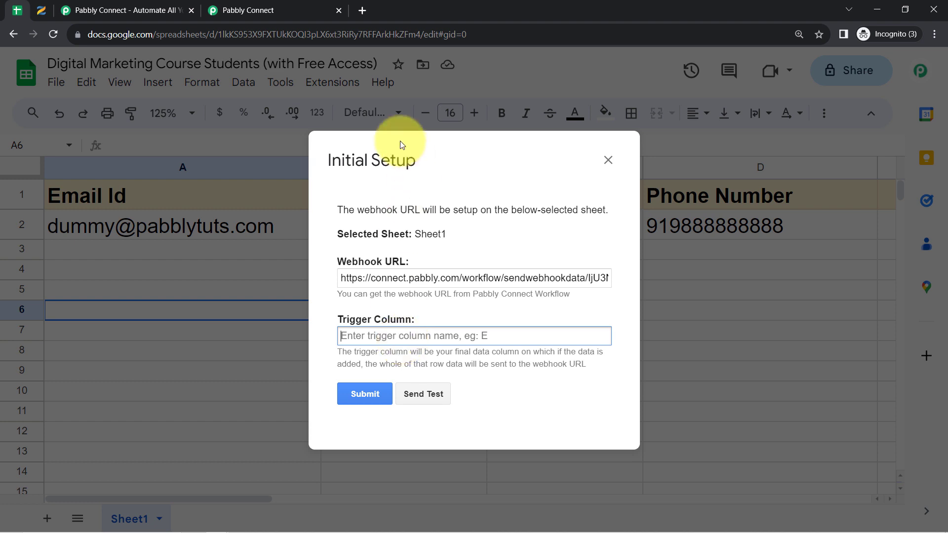
drag(378, 167, 248, 217)
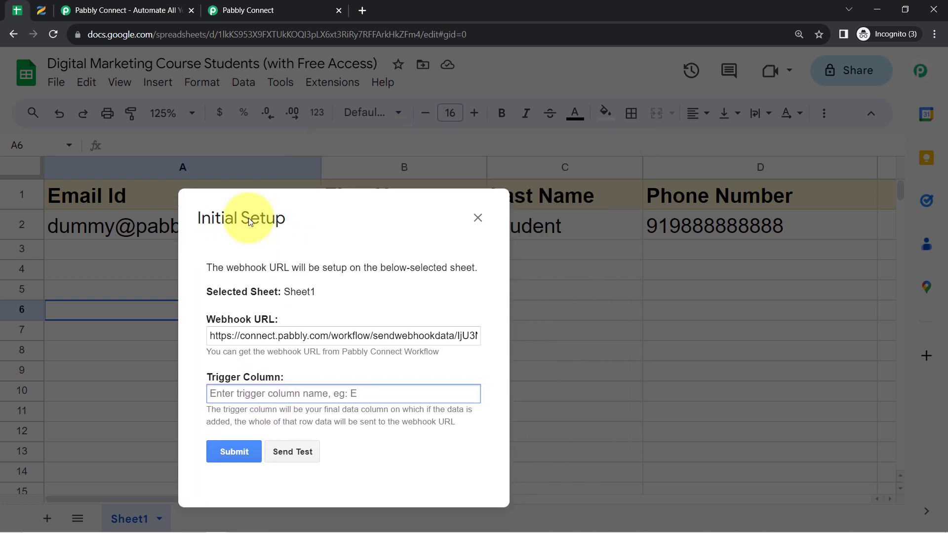
click(221, 4)
click(18, 10)
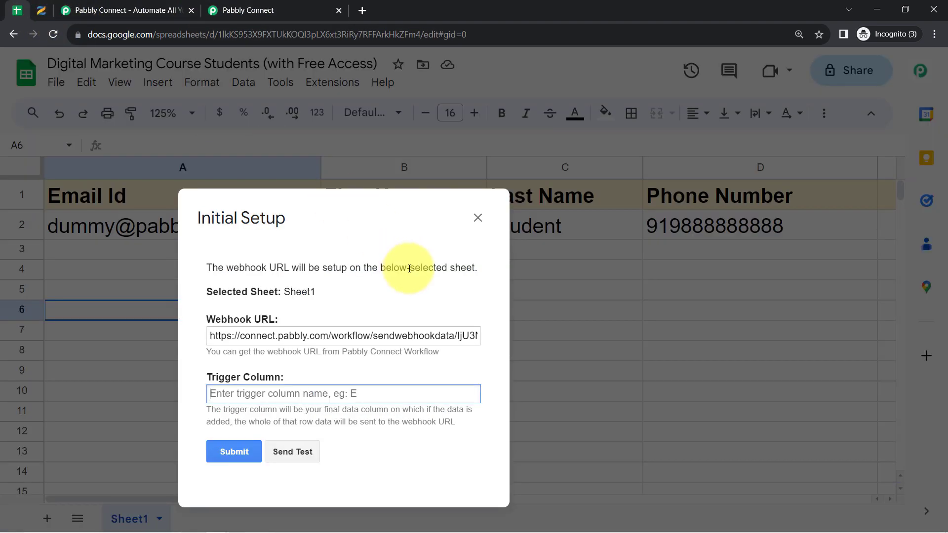
drag(327, 214, 671, 310)
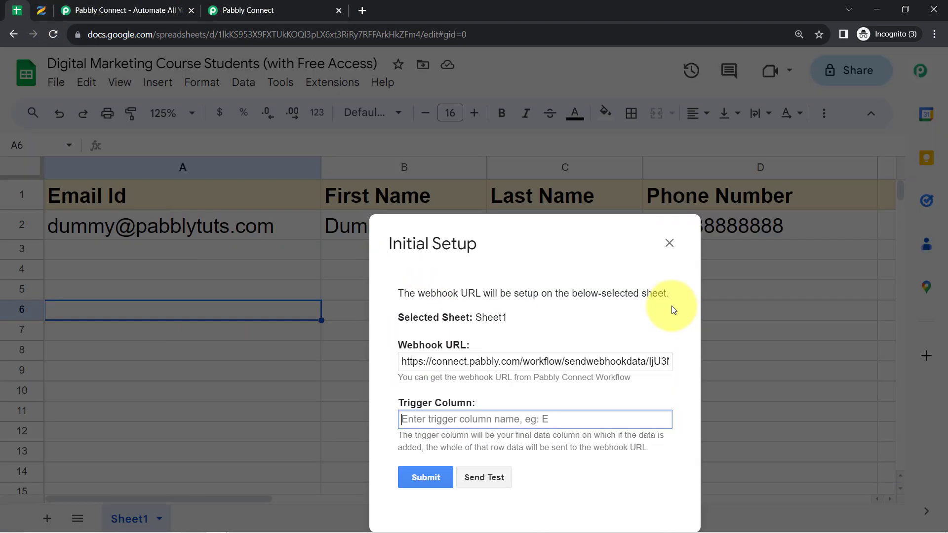
drag(518, 243, 425, 177)
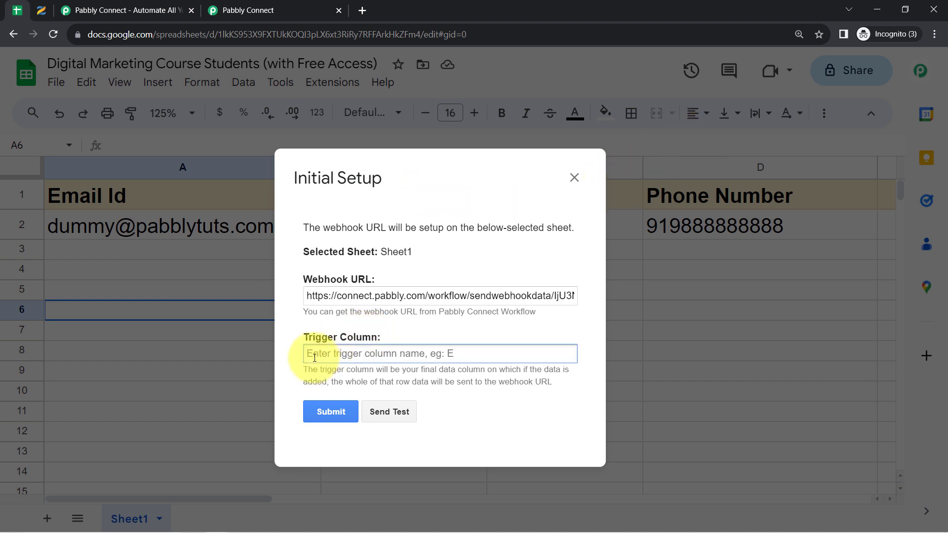
text(D)
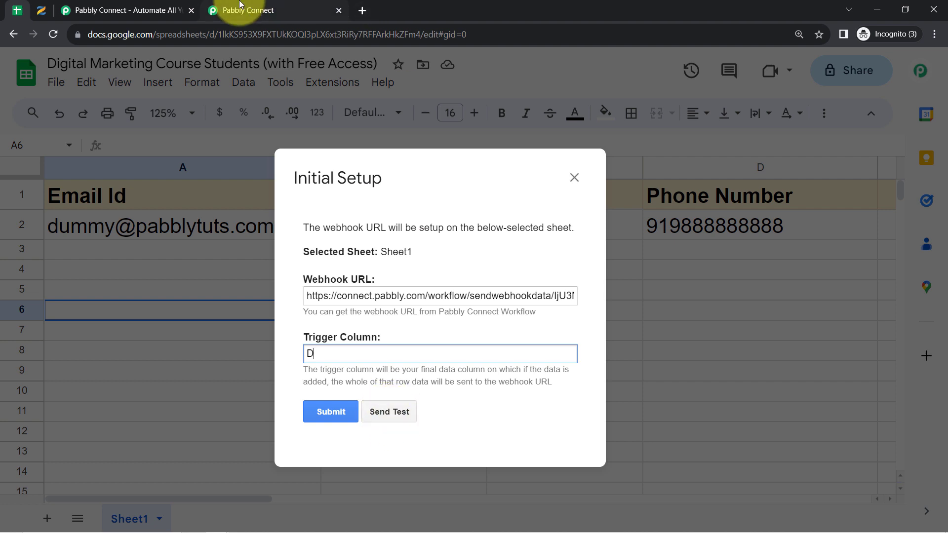
Check in Pabbly Connect that the trigger is waiting for a webhook response, then send test data from the spreadsheet's Initial Setup
click(255, 10)
scroll(254, 394, down, 5)
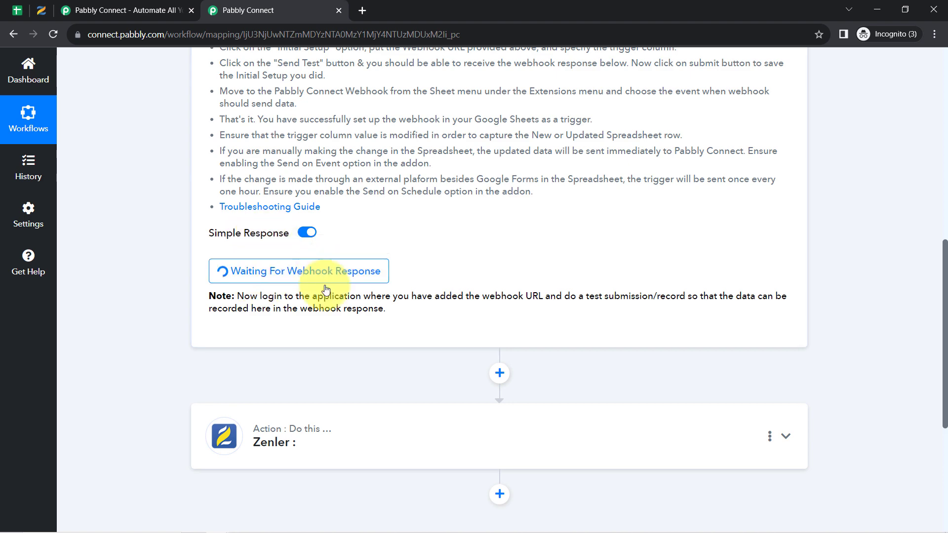
scroll(296, 331, up, 1)
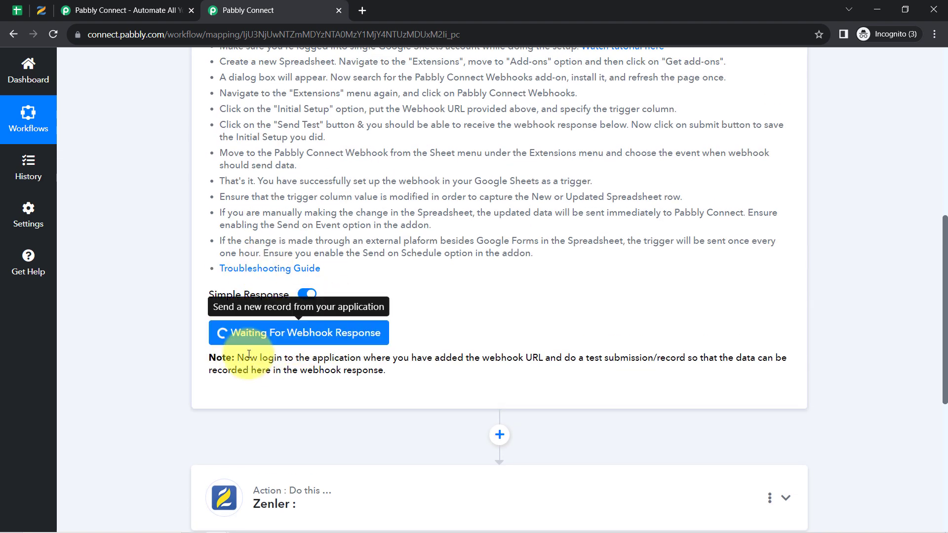
click(17, 8)
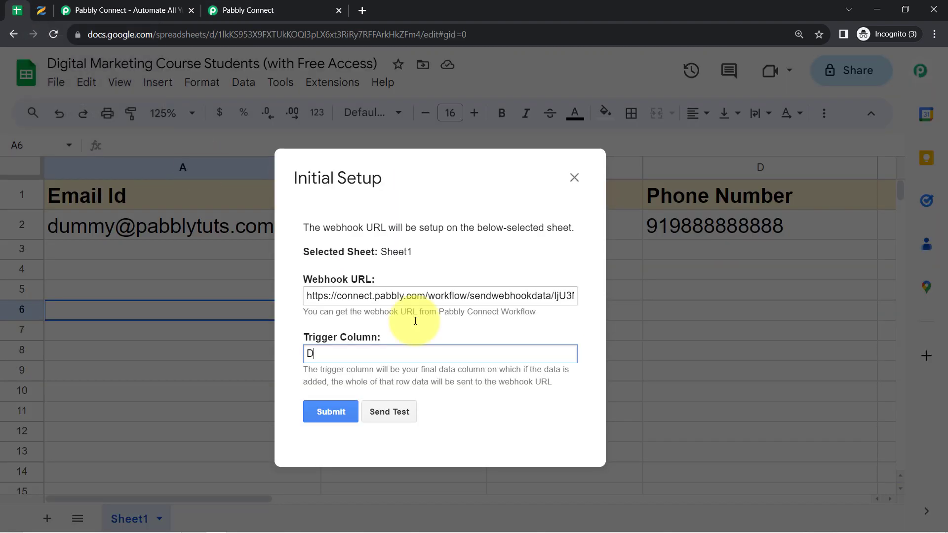
click(399, 413)
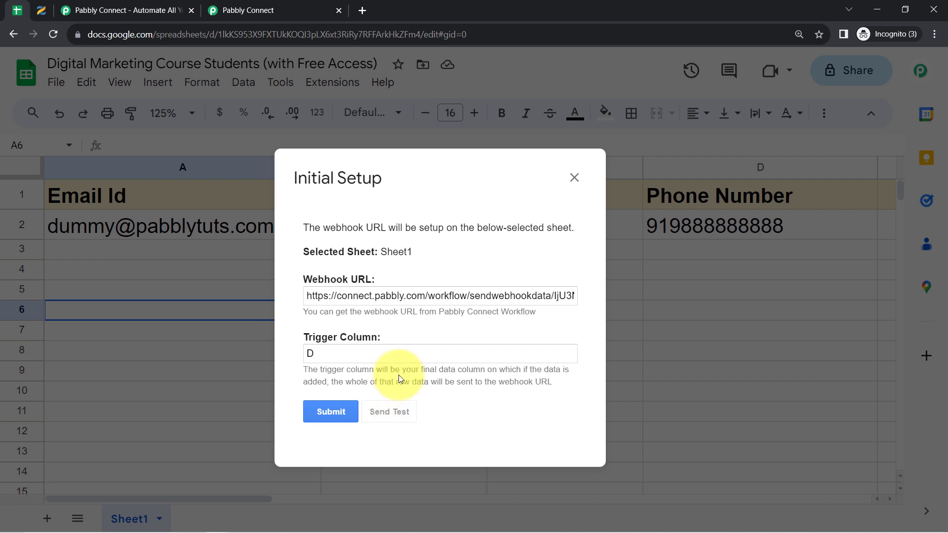
scroll(430, 326, down, 2)
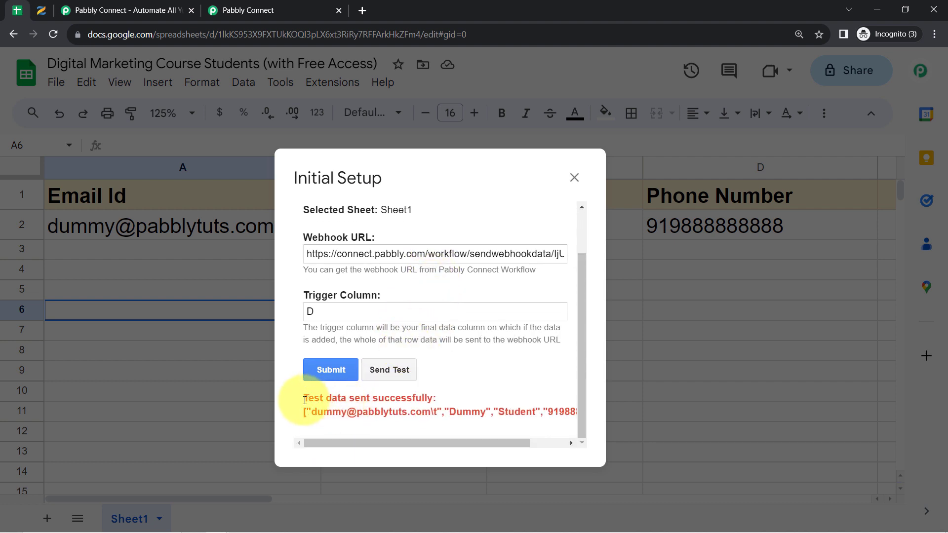
drag(305, 400, 457, 404)
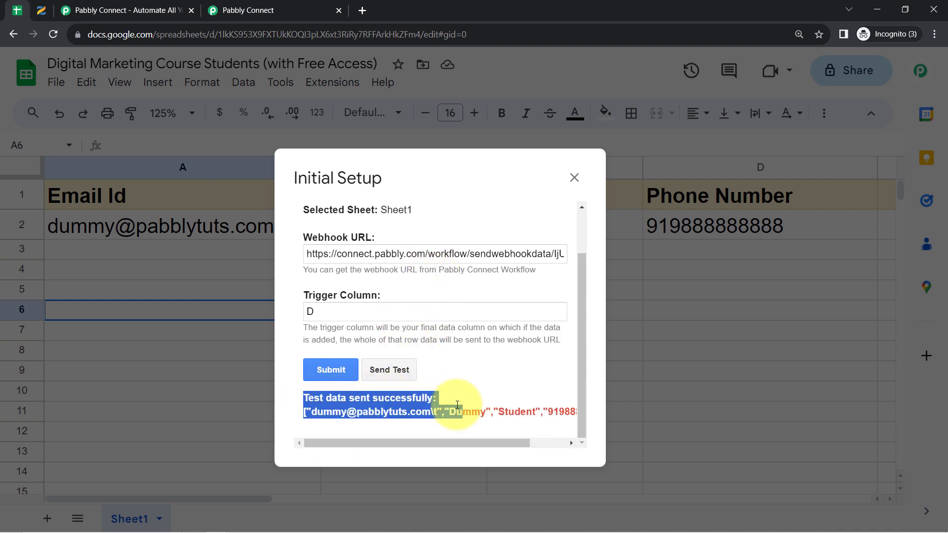
Submit the webhook's Initial Setup and close its dialog
click(333, 372)
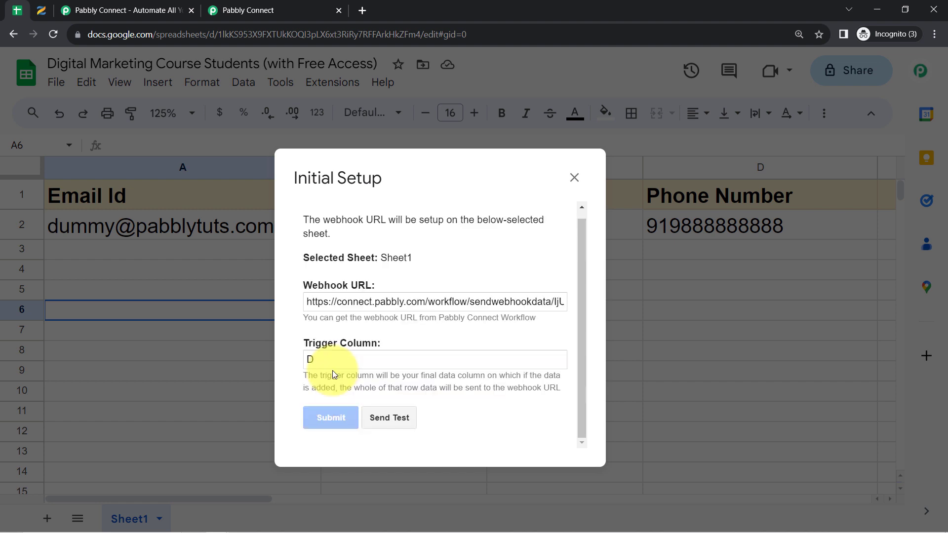
drag(335, 425, 437, 423)
click(574, 177)
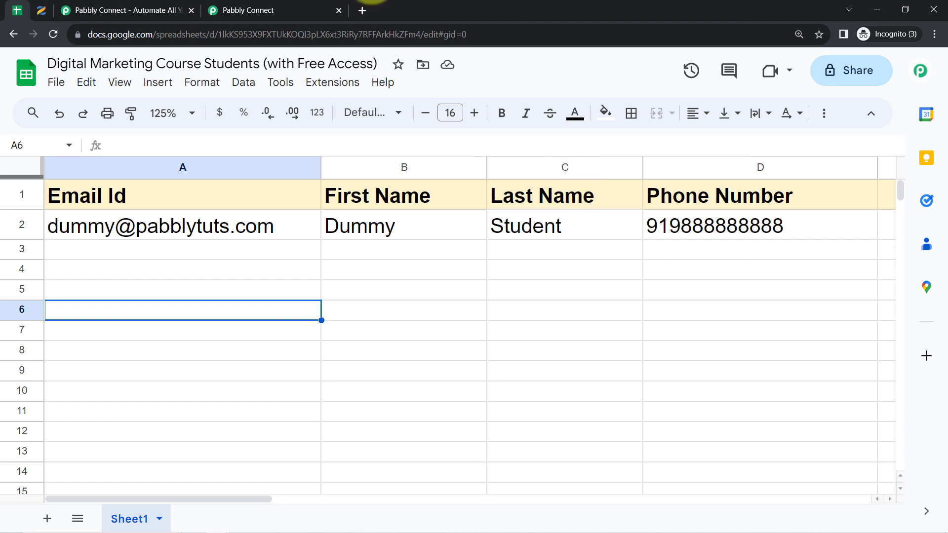
Back in Pabbly Connect, examine the received webhook response, from the trigger column and spreadsheet name down to the student's contact fields
click(233, 2)
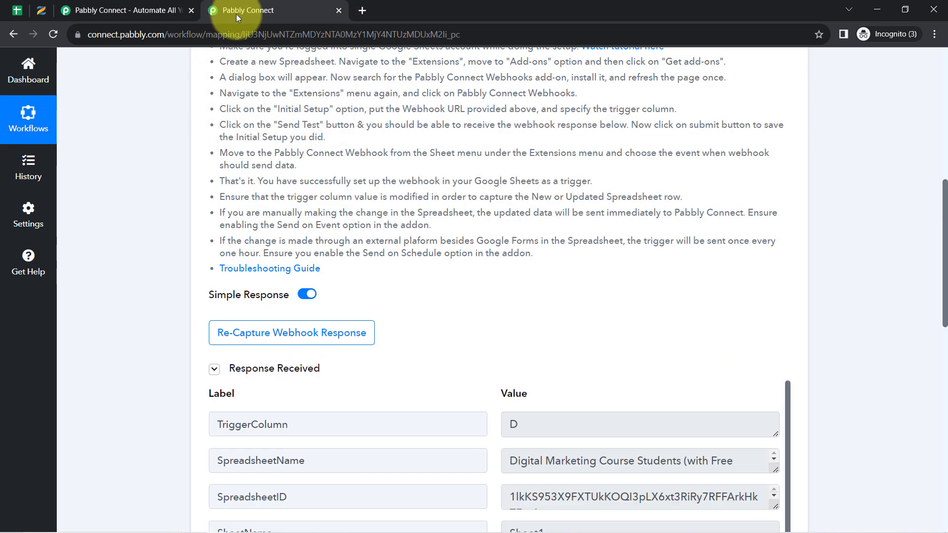
scroll(204, 190, down, 5)
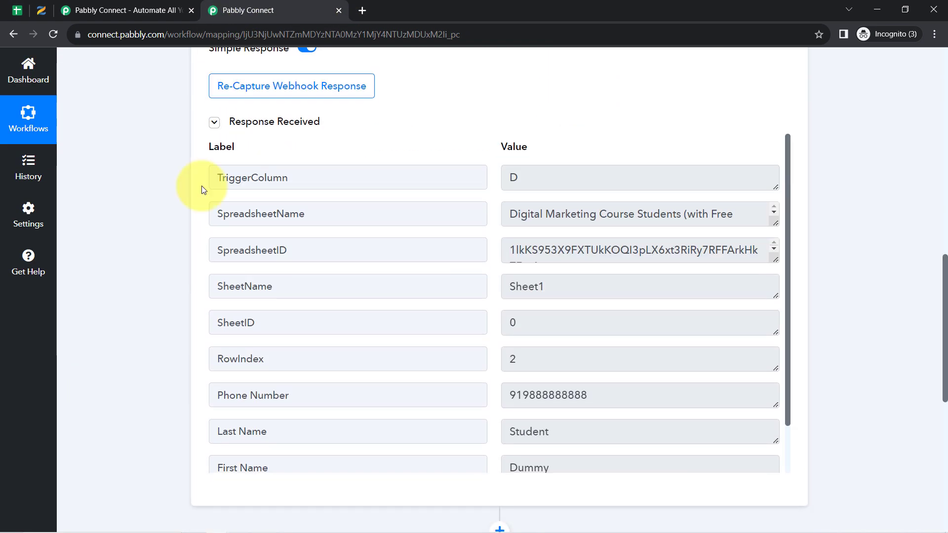
click(256, 123)
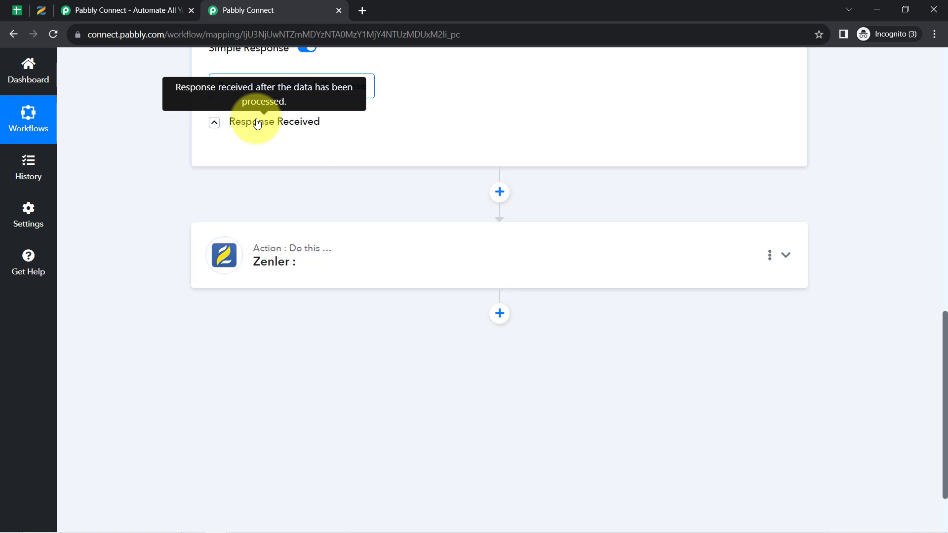
click(257, 124)
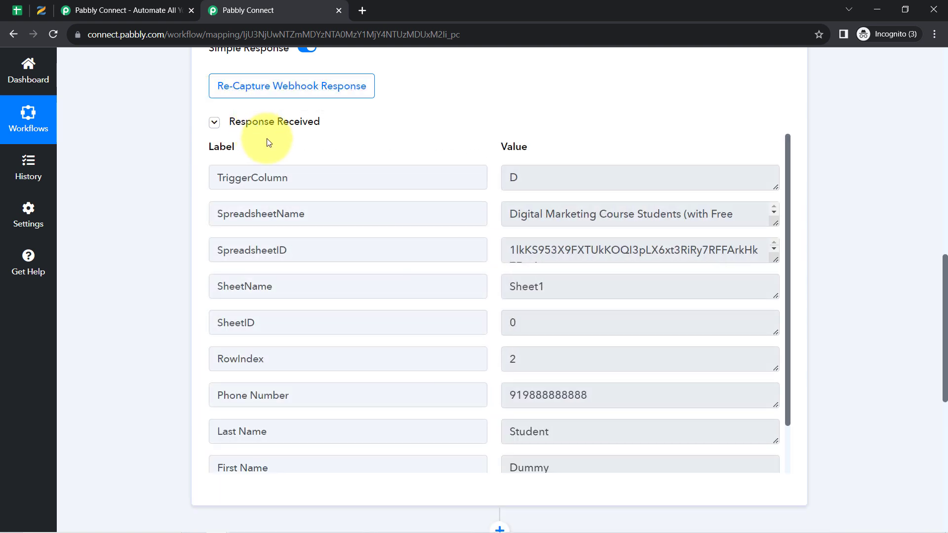
drag(541, 184, 501, 180)
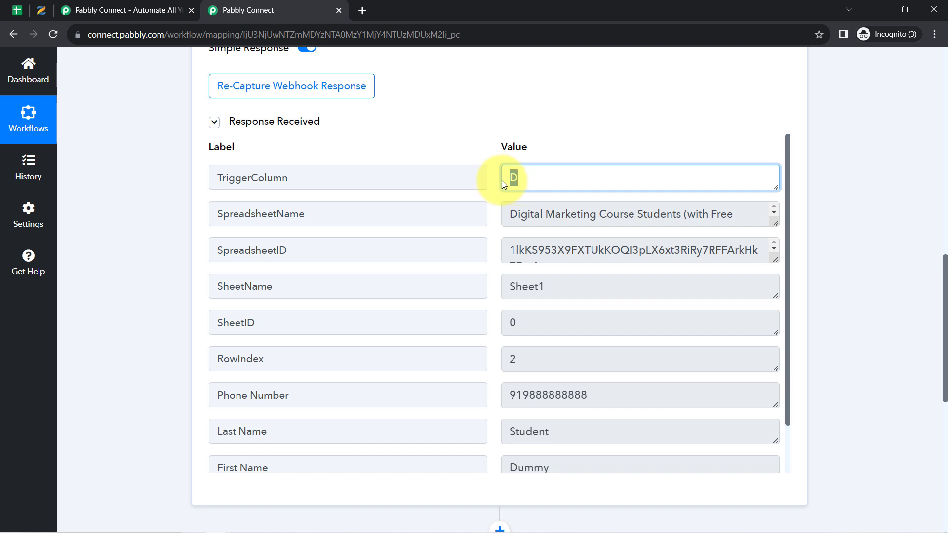
drag(531, 214, 669, 210)
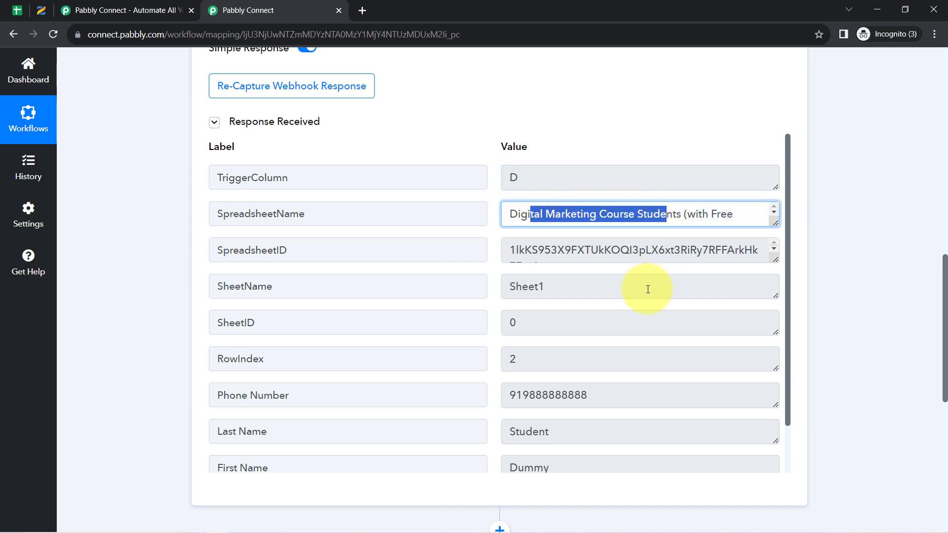
scroll(671, 294, down, 1)
scroll(670, 294, up, 1)
scroll(670, 293, up, 2)
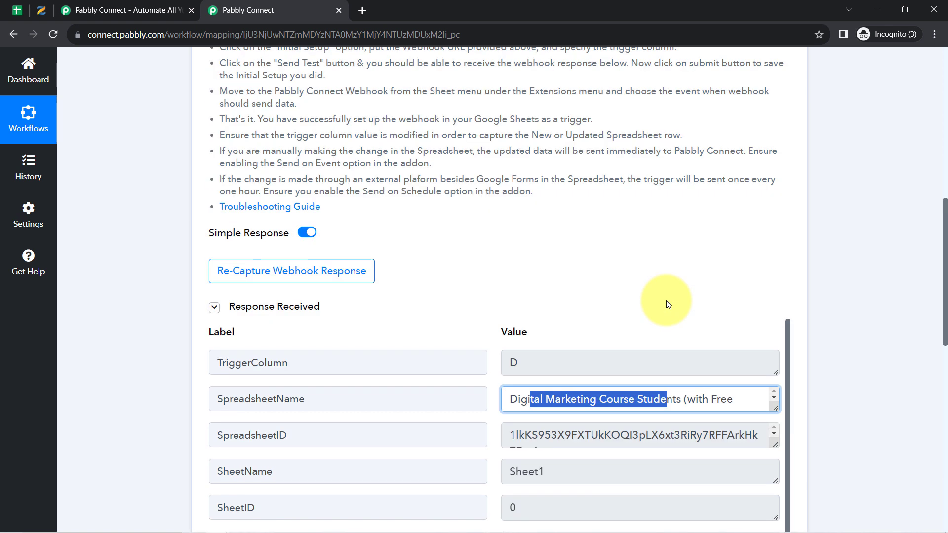
scroll(937, 247, down, 3)
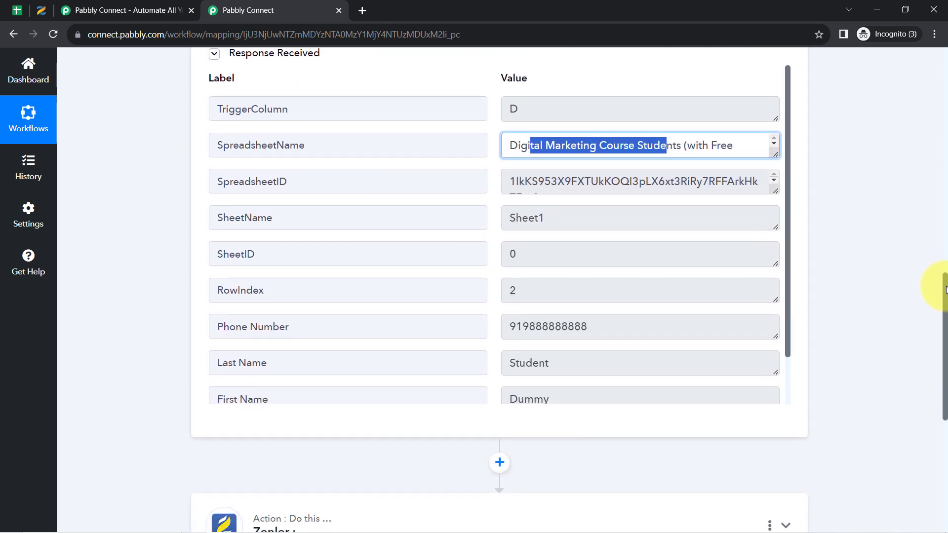
drag(788, 138, 783, 186)
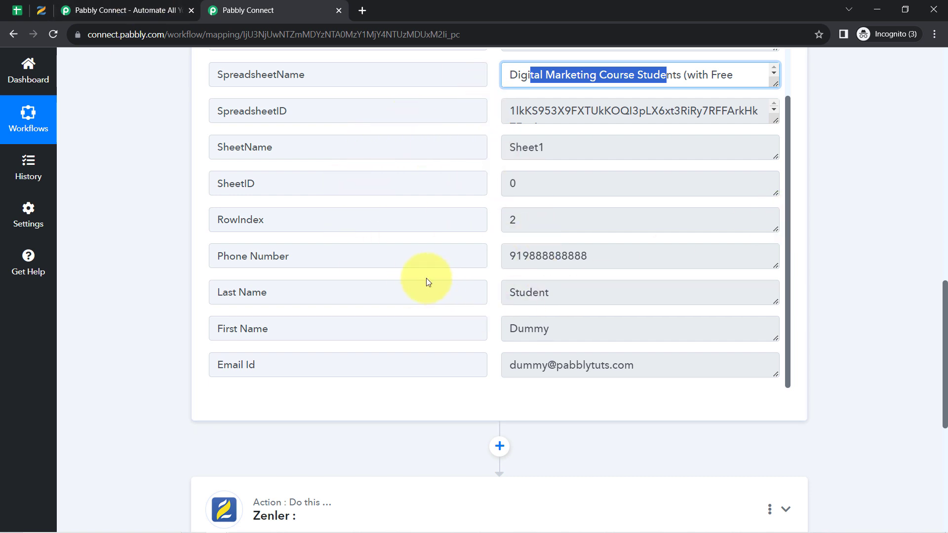
Compare the captured webhook response with the student spreadsheet, then collapse the workflow's Google Sheets trigger step
click(23, 10)
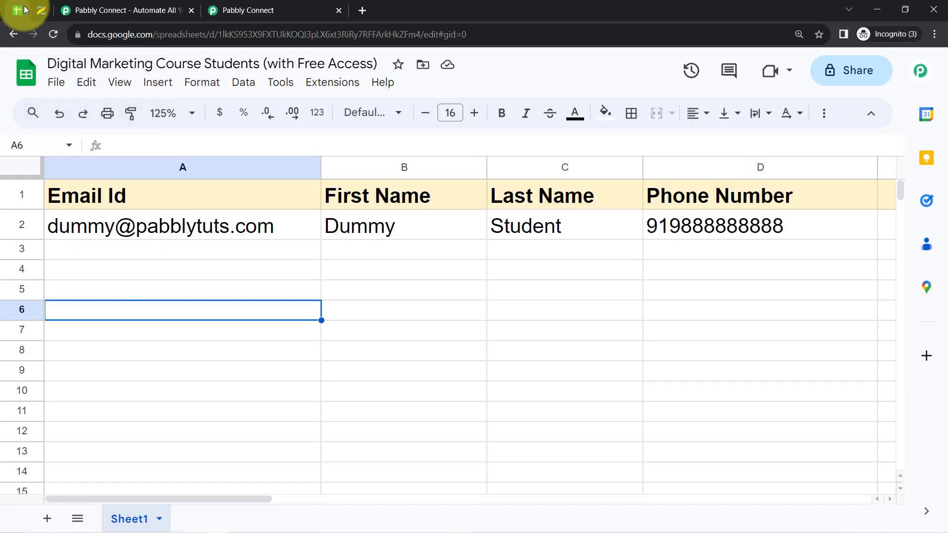
click(251, 6)
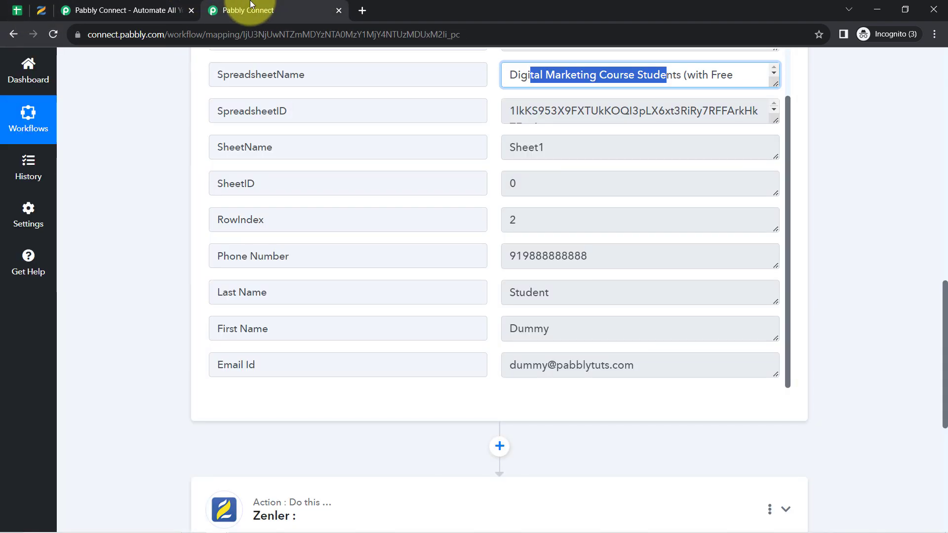
scroll(134, 224, up, 15)
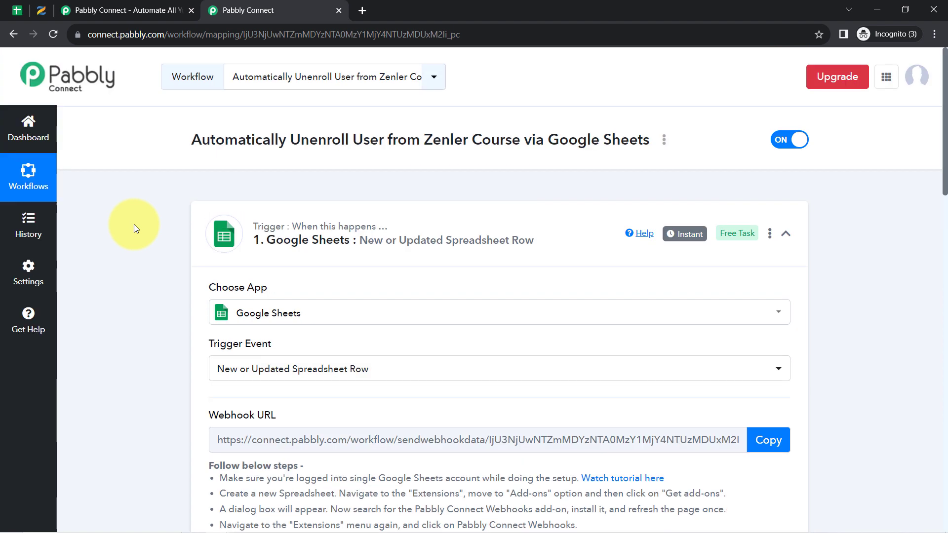
click(271, 244)
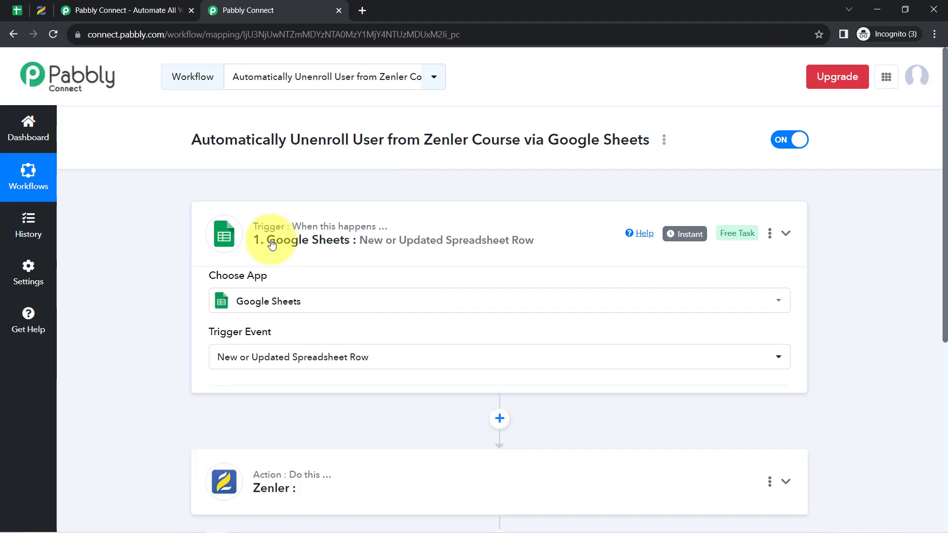
Look over the empty rows 3 to 7 in the student sheet, then read the Instant label's explanation on the Pabbly Connect trigger
click(19, 9)
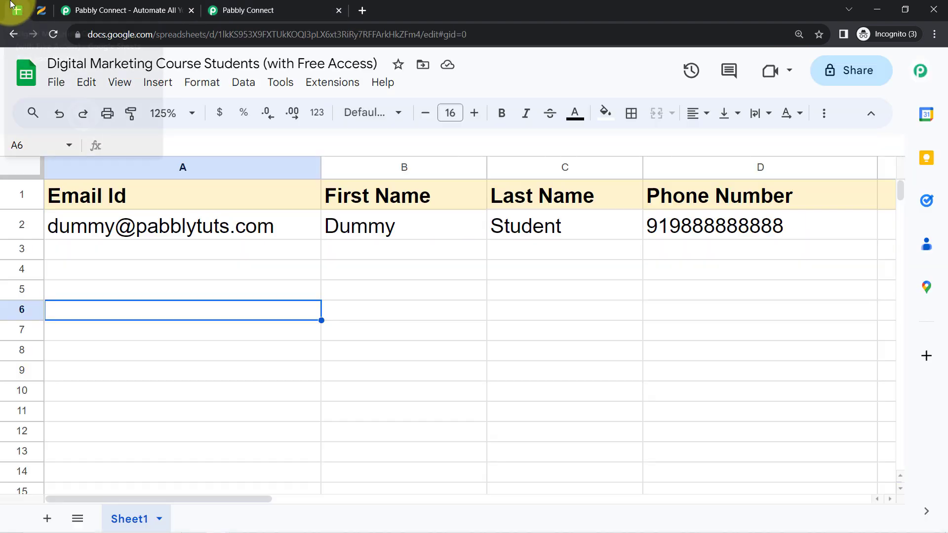
click(26, 254)
click(21, 271)
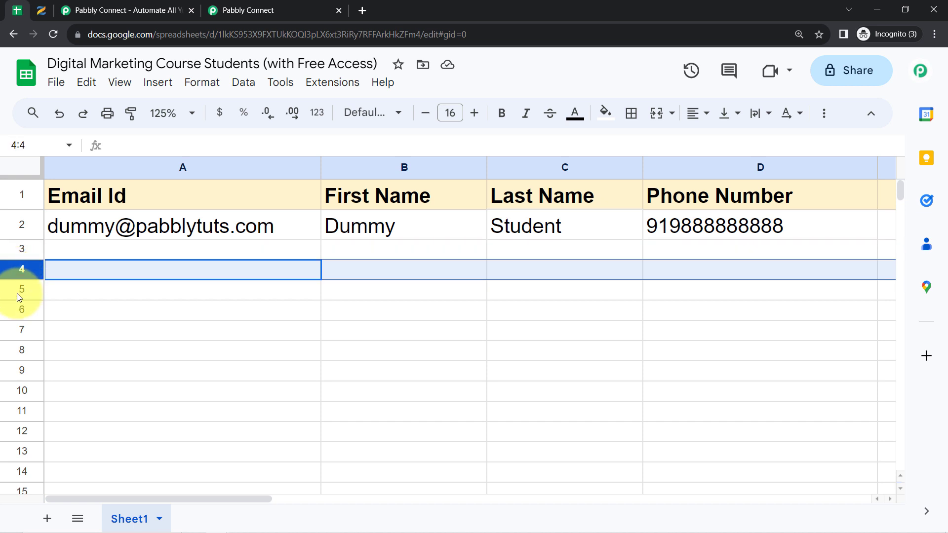
click(20, 292)
click(15, 313)
click(20, 330)
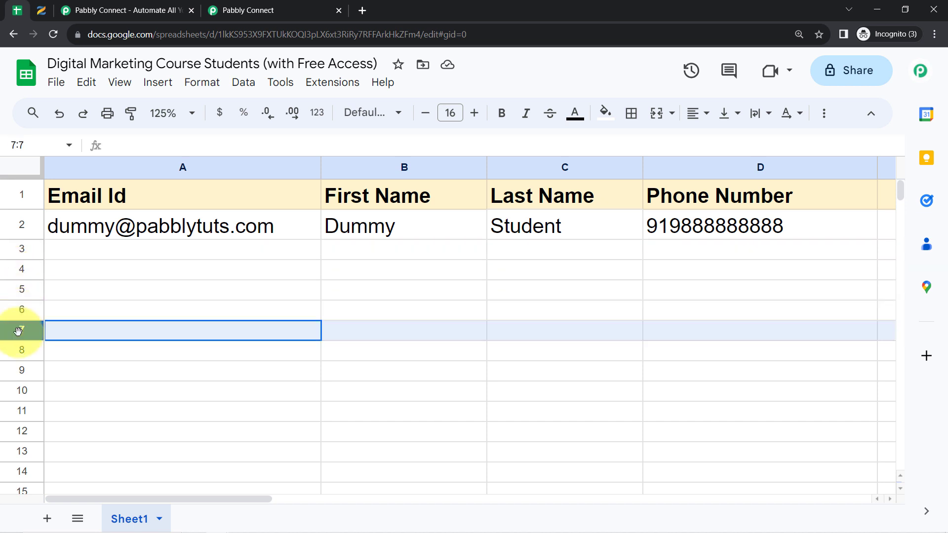
click(257, 7)
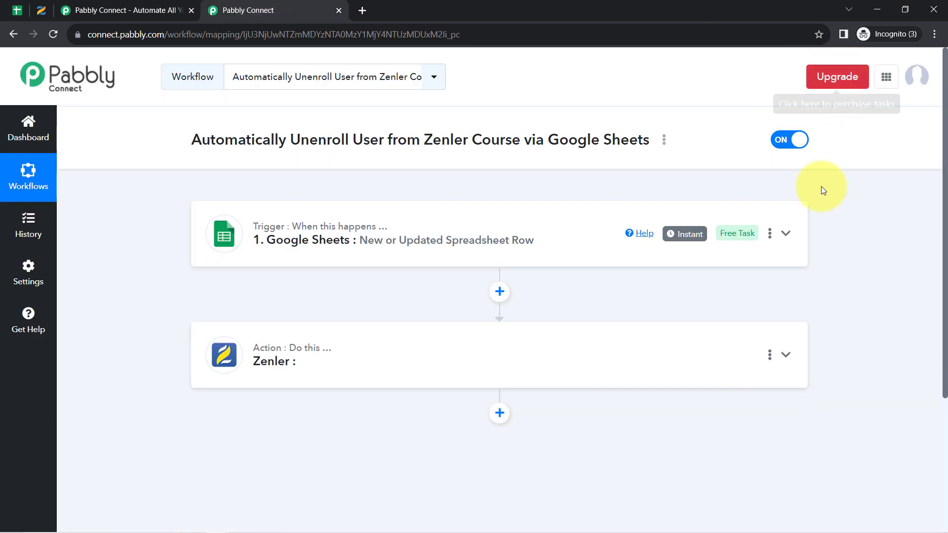
mouse_move(692, 235)
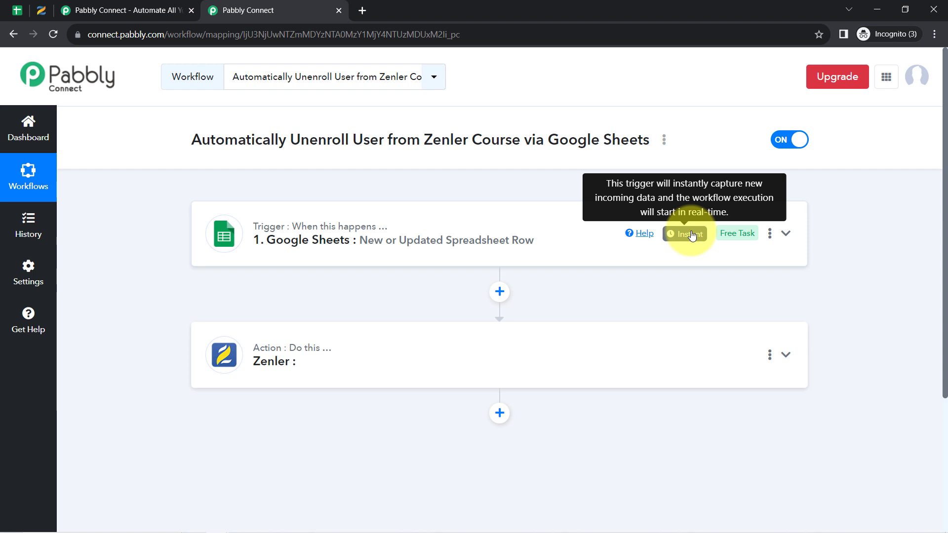
In the student spreadsheet, enable Send On Event for the Pabbly Connect Webhooks add-on and check its option list
click(17, 10)
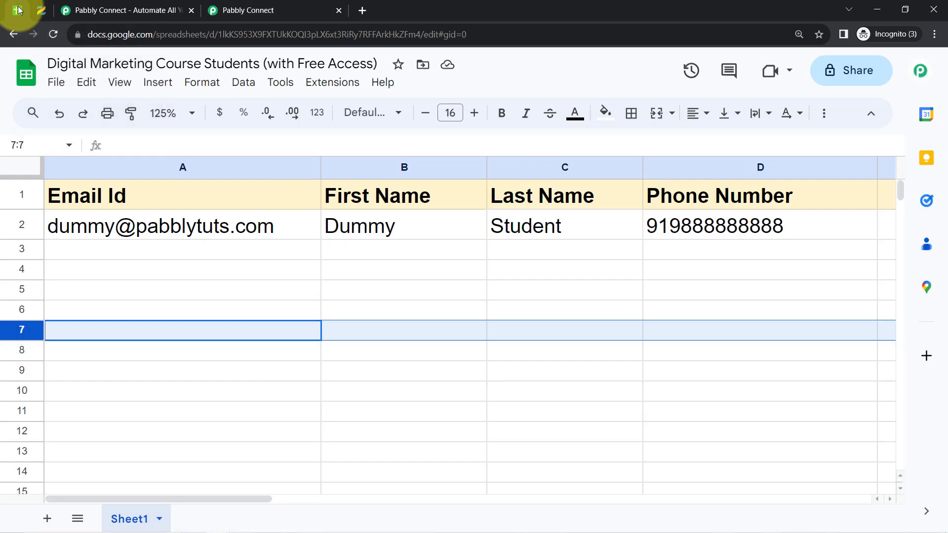
click(277, 307)
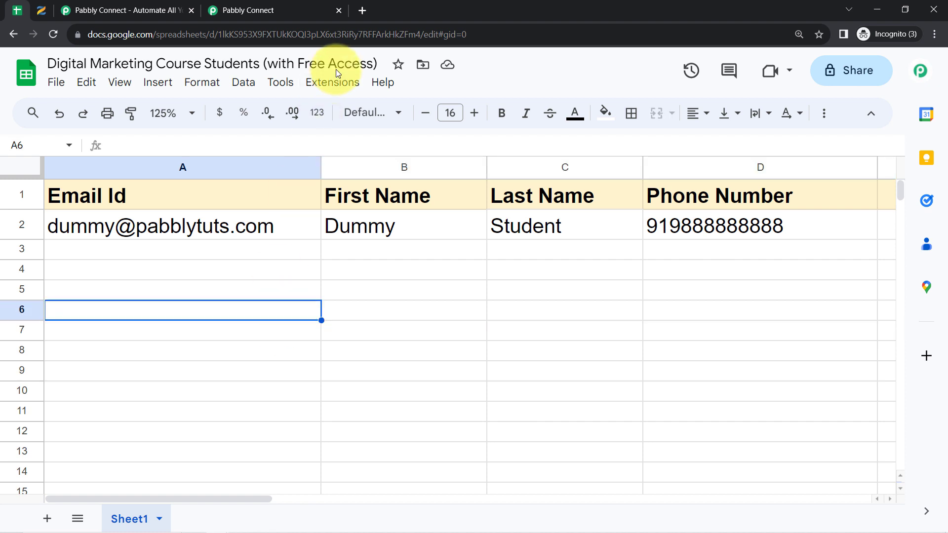
click(320, 85)
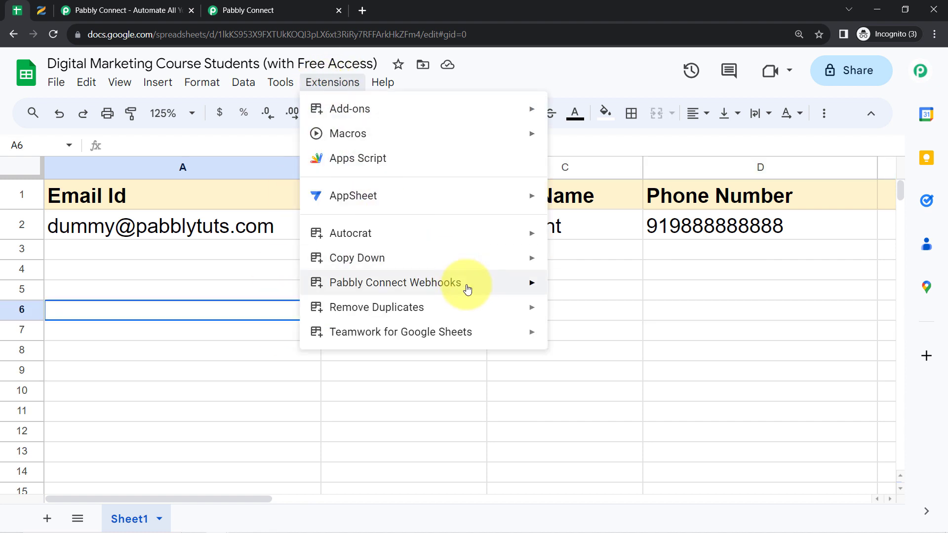
mouse_move(542, 284)
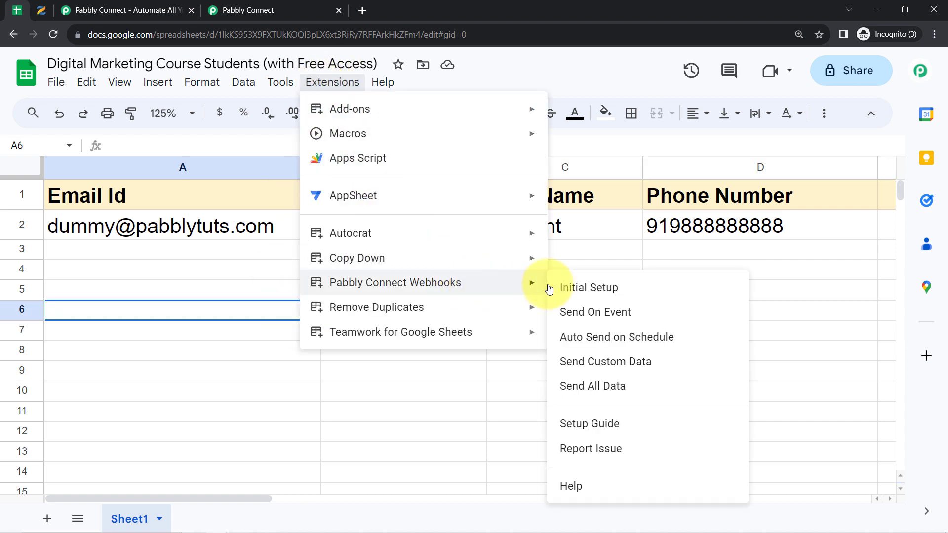
click(587, 319)
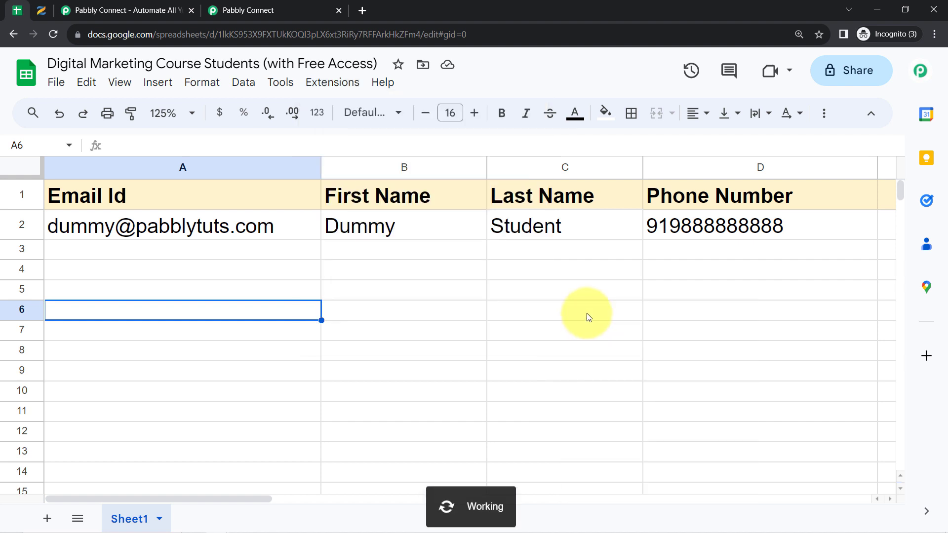
click(335, 82)
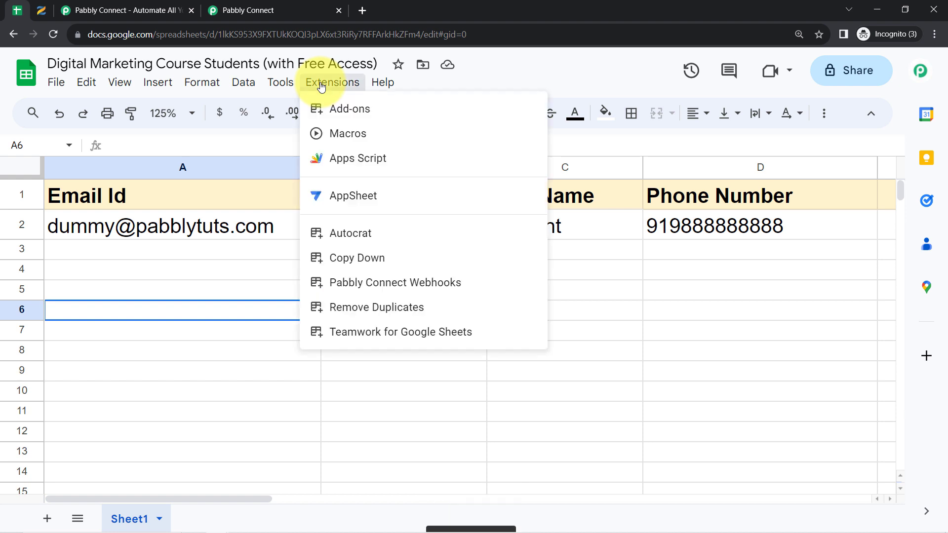
mouse_move(531, 290)
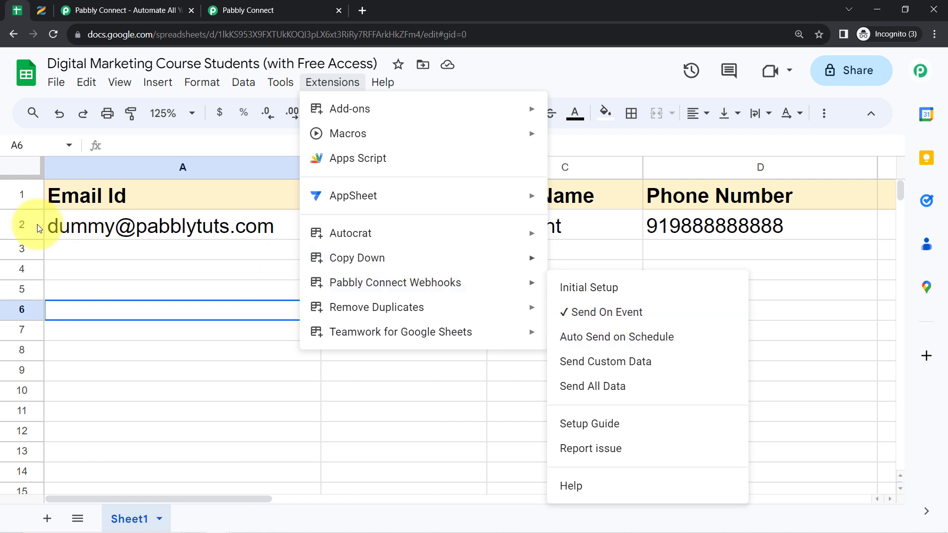
Examine the existing student row and the empty rows below it where new students' details would be added
click(18, 249)
click(20, 270)
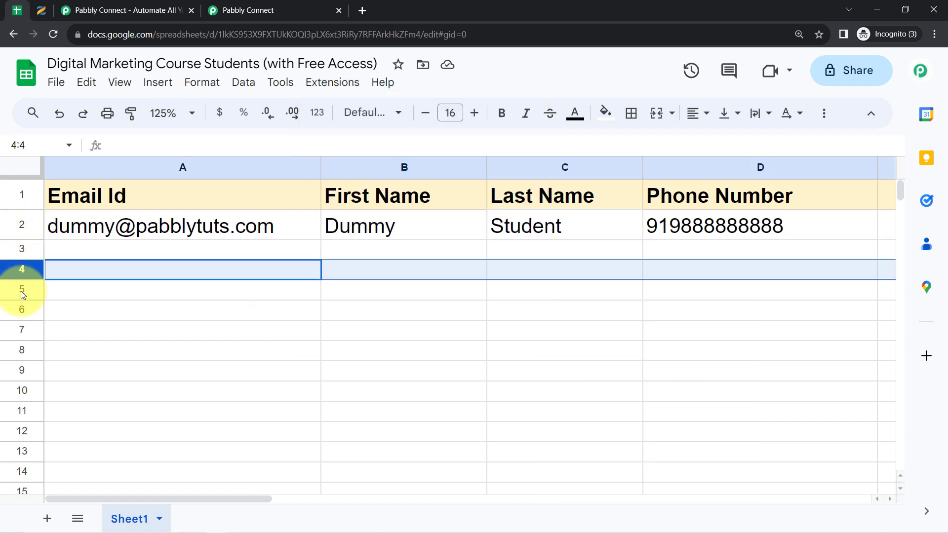
click(21, 291)
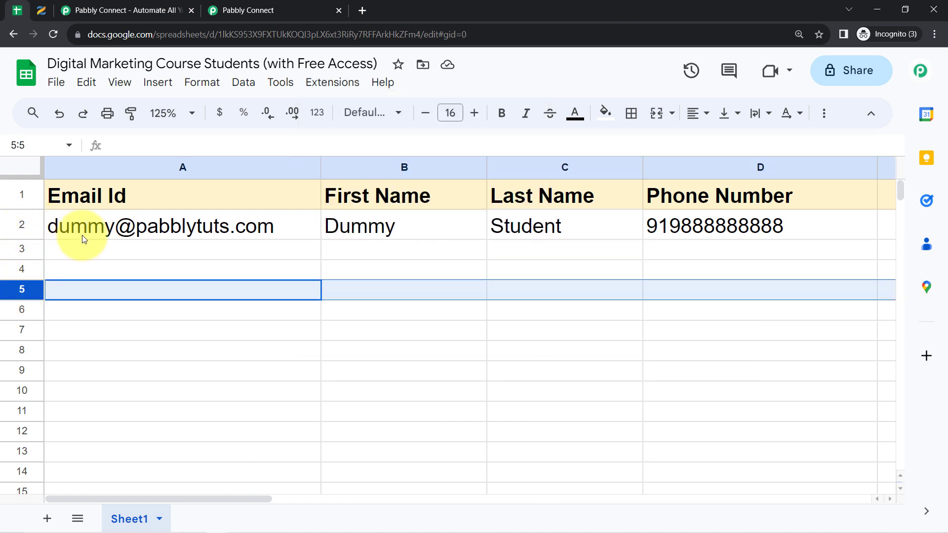
mouse_move(82, 235)
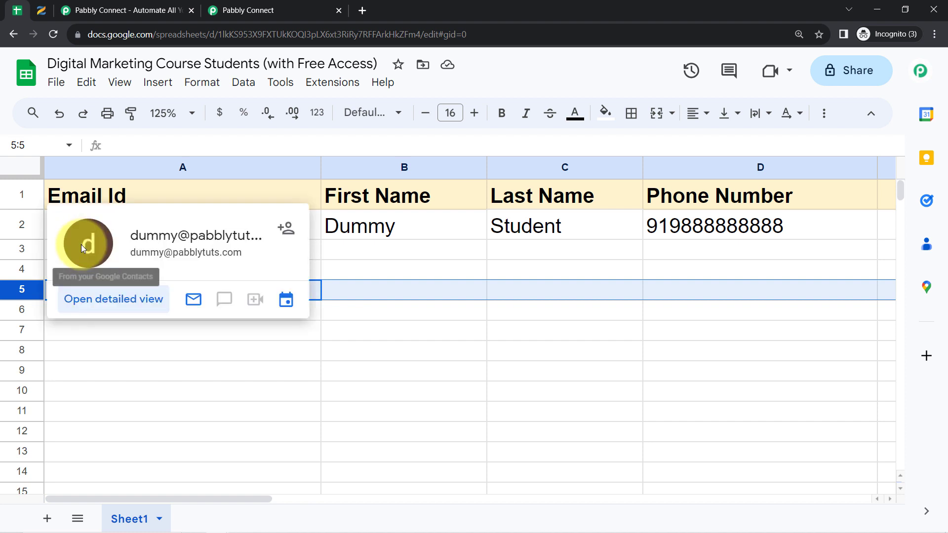
click(206, 365)
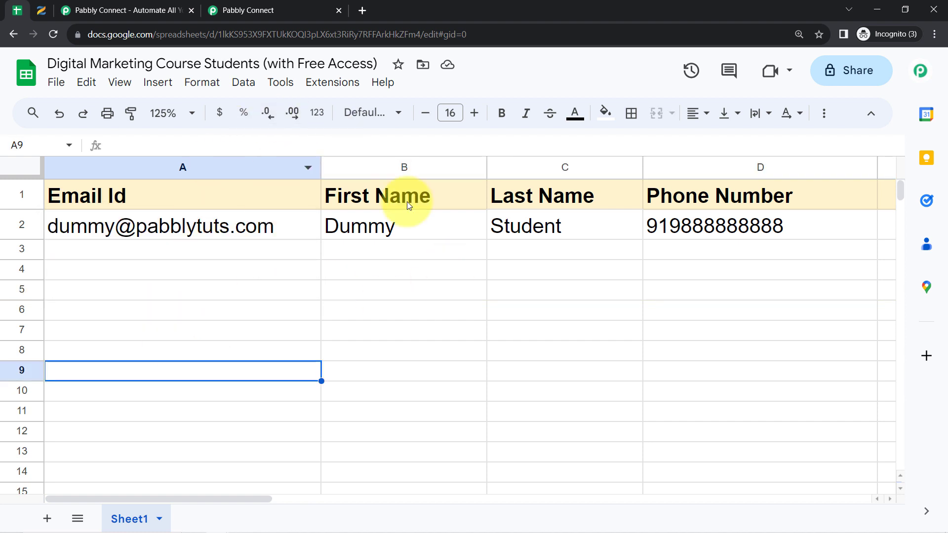
click(13, 225)
click(10, 249)
click(8, 271)
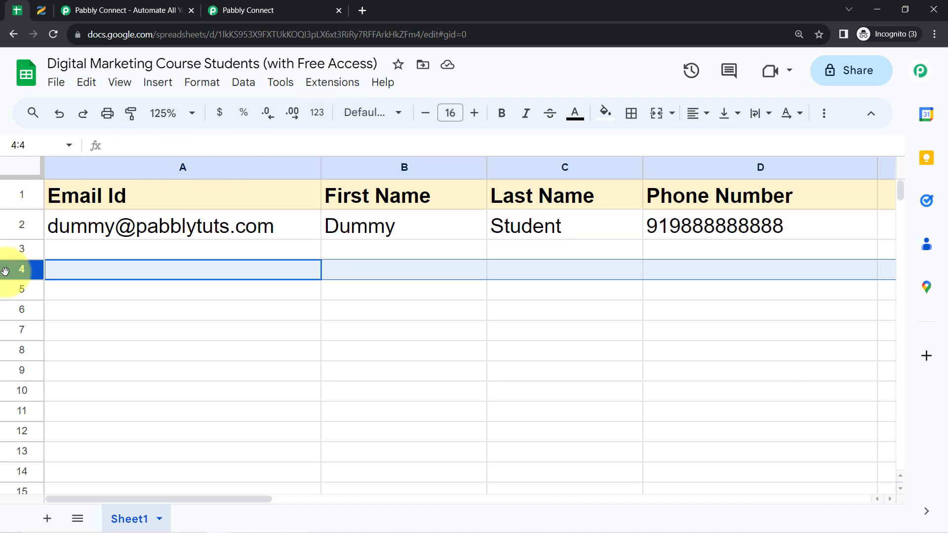
click(7, 289)
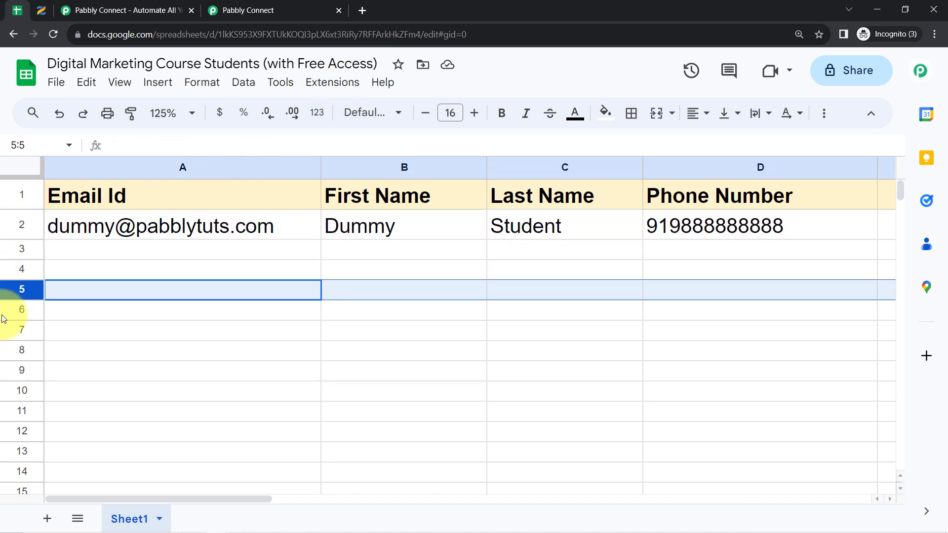
click(9, 311)
click(6, 330)
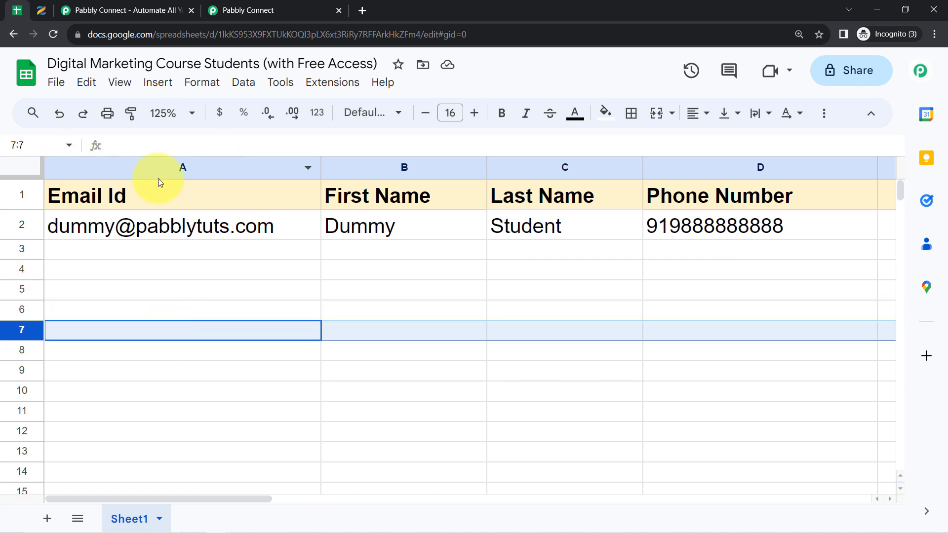
mouse_move(171, 215)
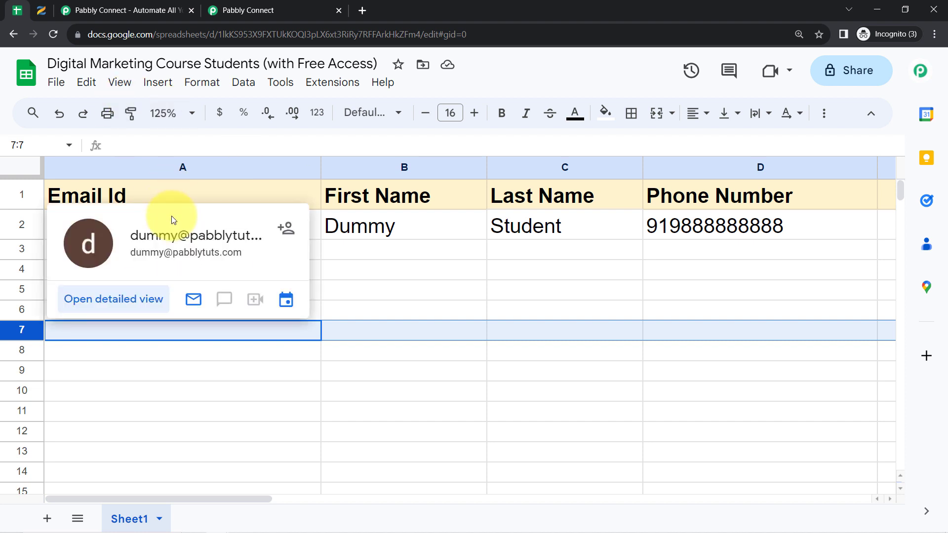
click(437, 276)
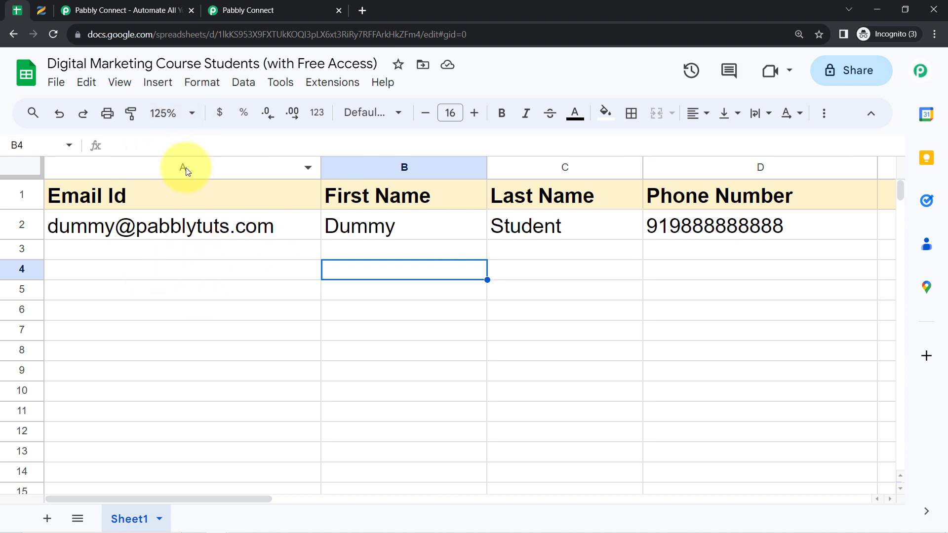
Recheck the Send On Event option of the Pabbly Connect Webhooks add-on
click(333, 82)
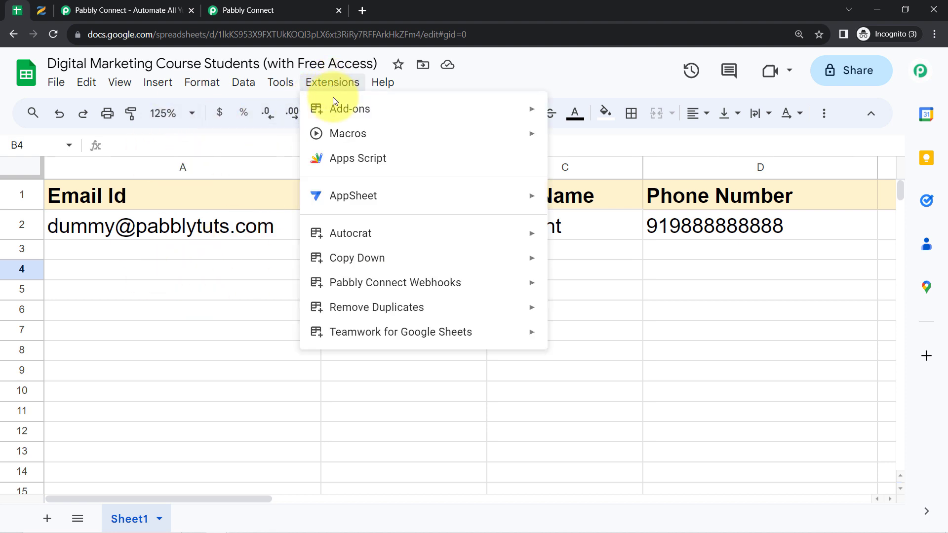
mouse_move(466, 289)
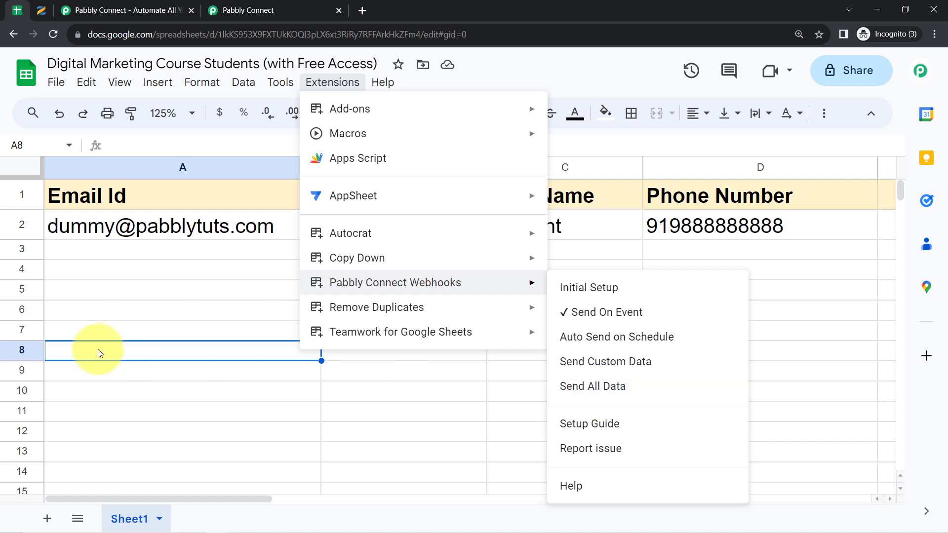
click(105, 326)
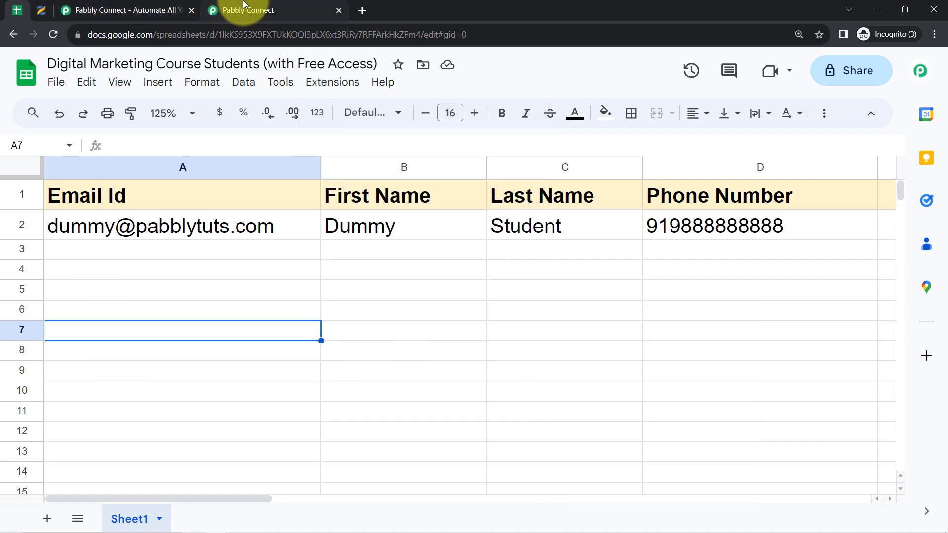
Return to the Pabbly Connect workflow, expand the Zenler action step, and set its action event to Unenroll User from a Course
click(243, 7)
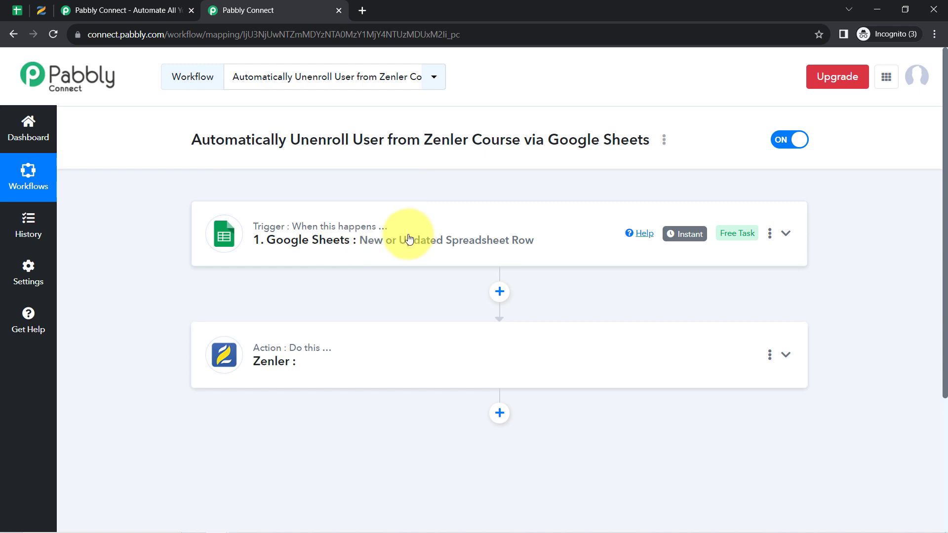
scroll(408, 238, down, 1)
click(271, 298)
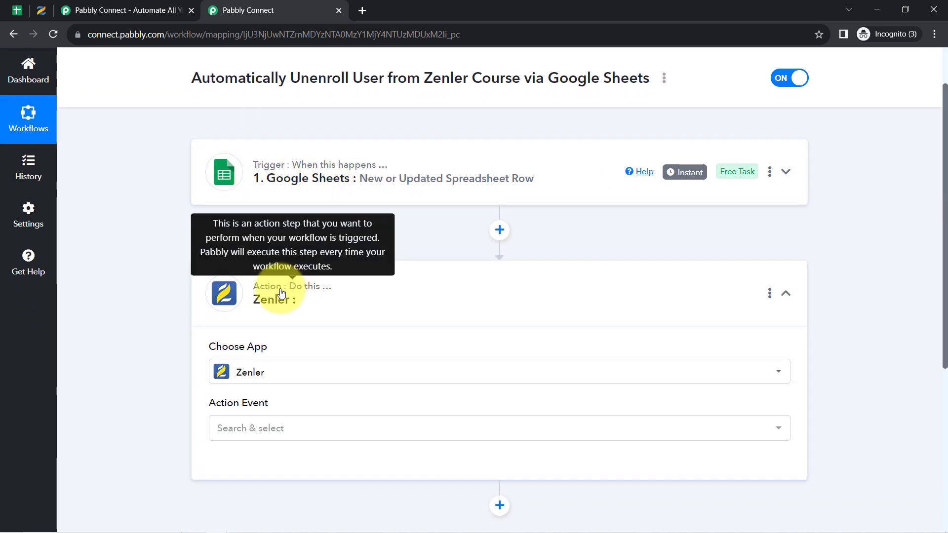
scroll(254, 341, down, 1)
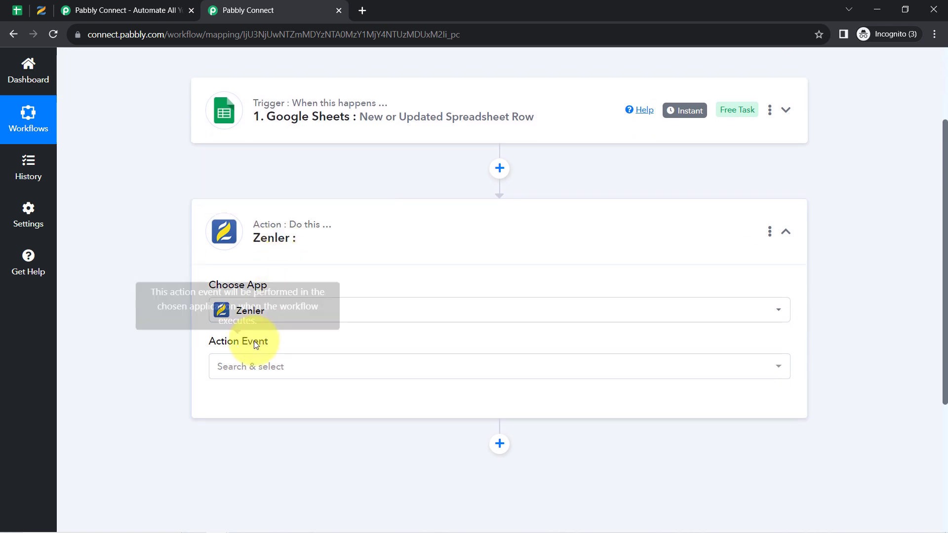
click(242, 370)
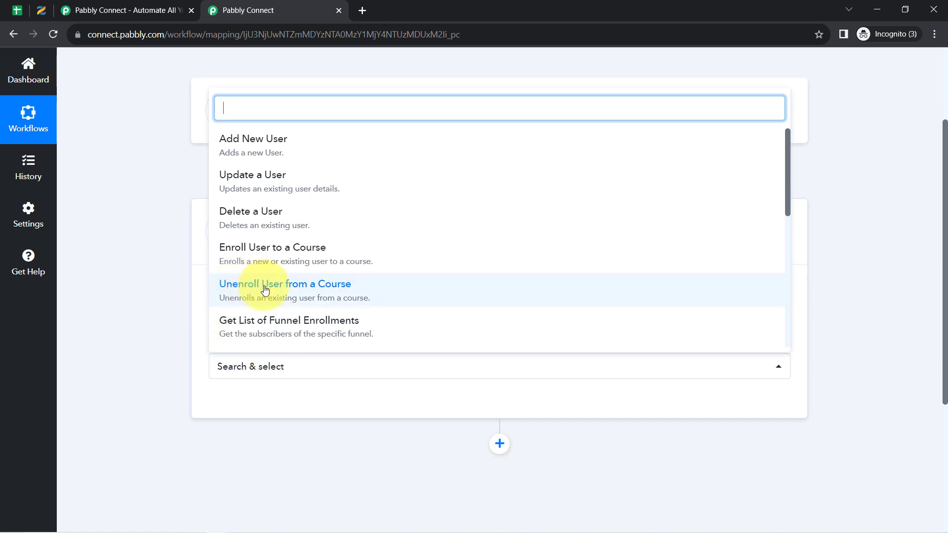
click(315, 291)
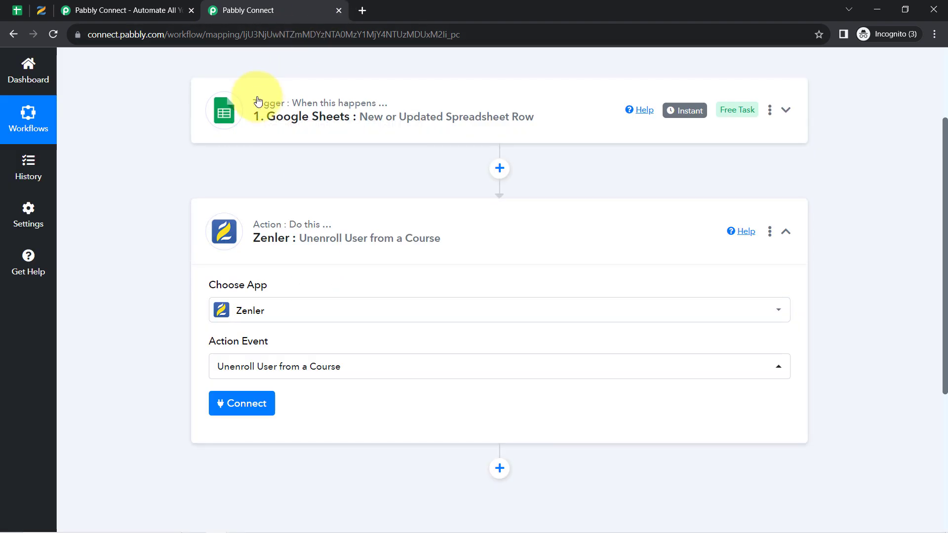
Glance at the student spreadsheet, return to the workflow, and close the leftover Pabbly Connect website page
click(14, 9)
click(252, 10)
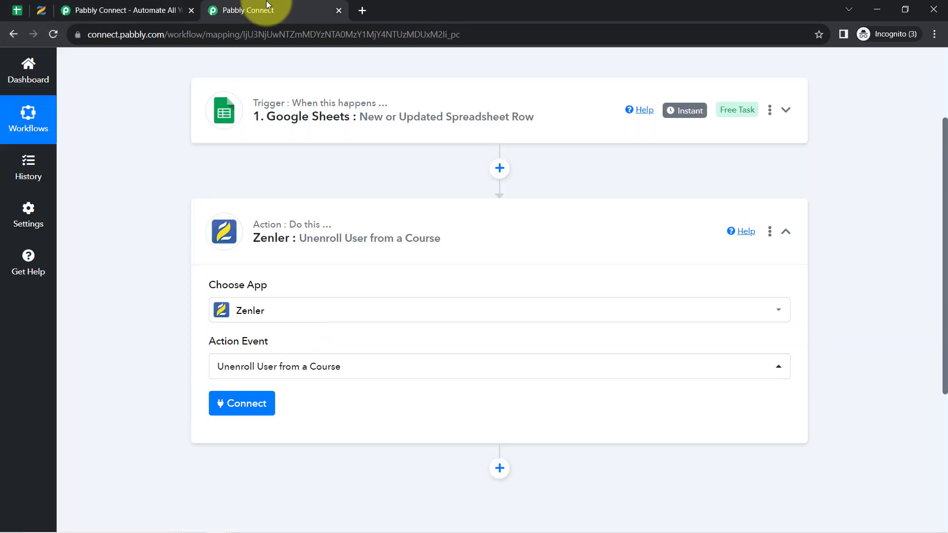
click(191, 10)
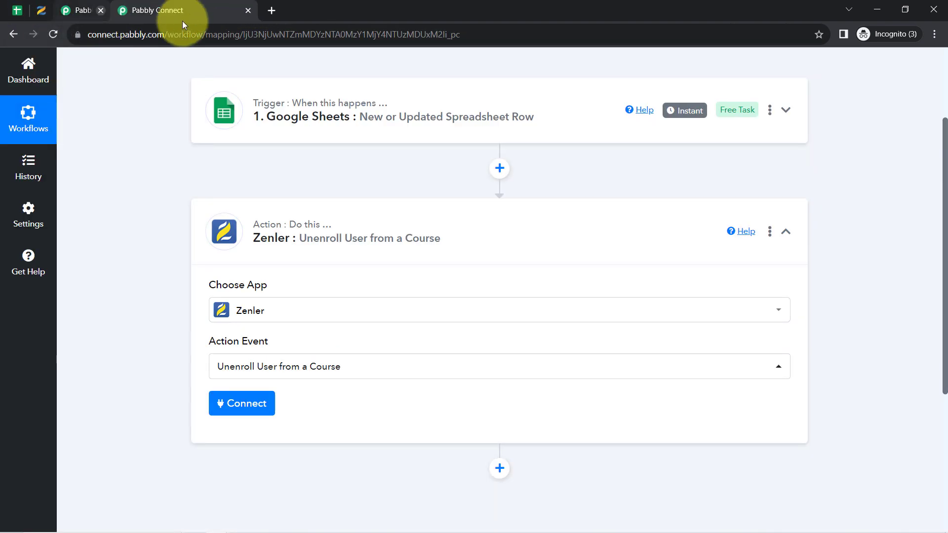
Start adding a new connection for the Zenler action and review its API Key and School/Account requirements
scroll(144, 339, down, 4)
click(250, 218)
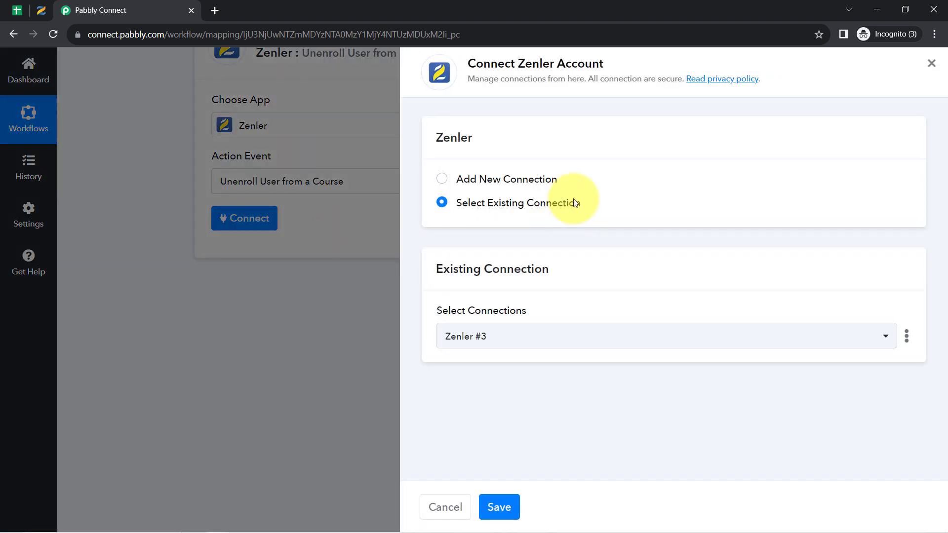
click(532, 184)
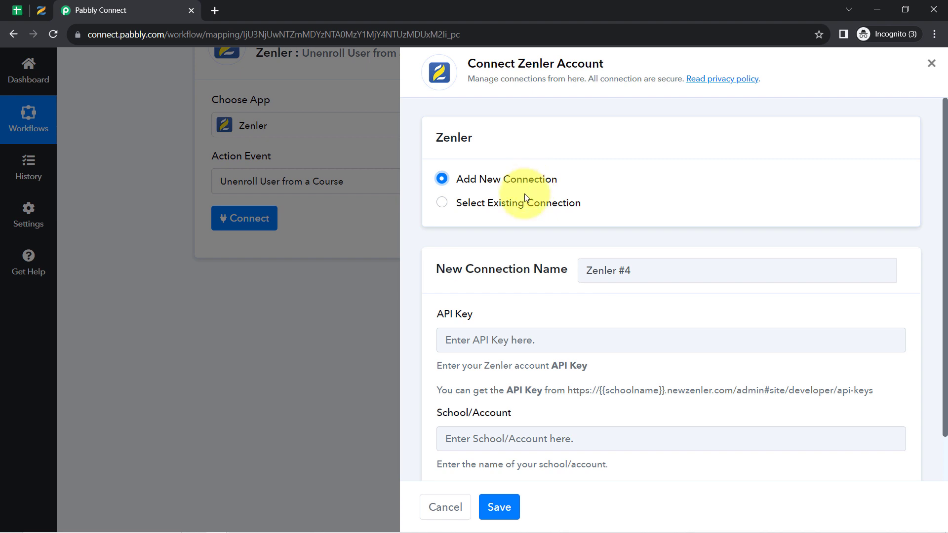
scroll(524, 193, down, 1)
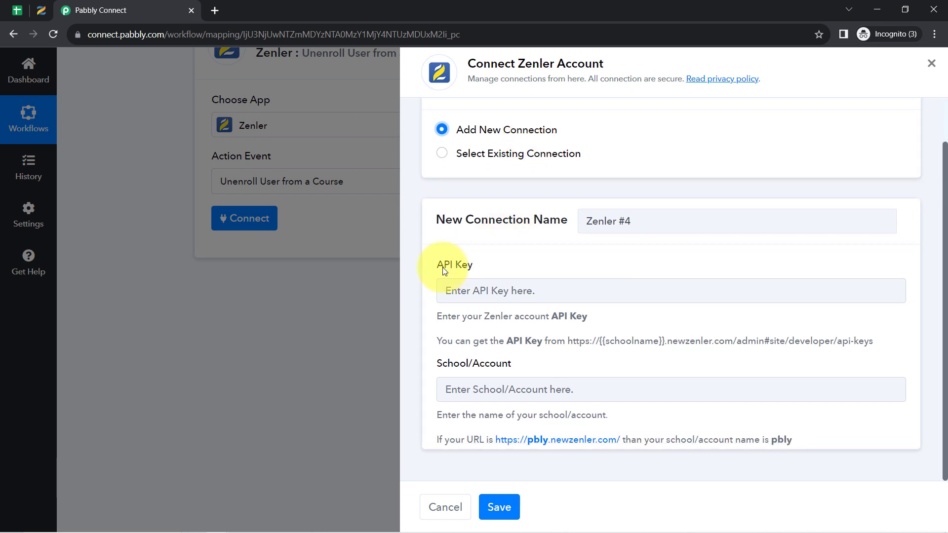
drag(443, 271, 487, 267)
drag(449, 367, 515, 371)
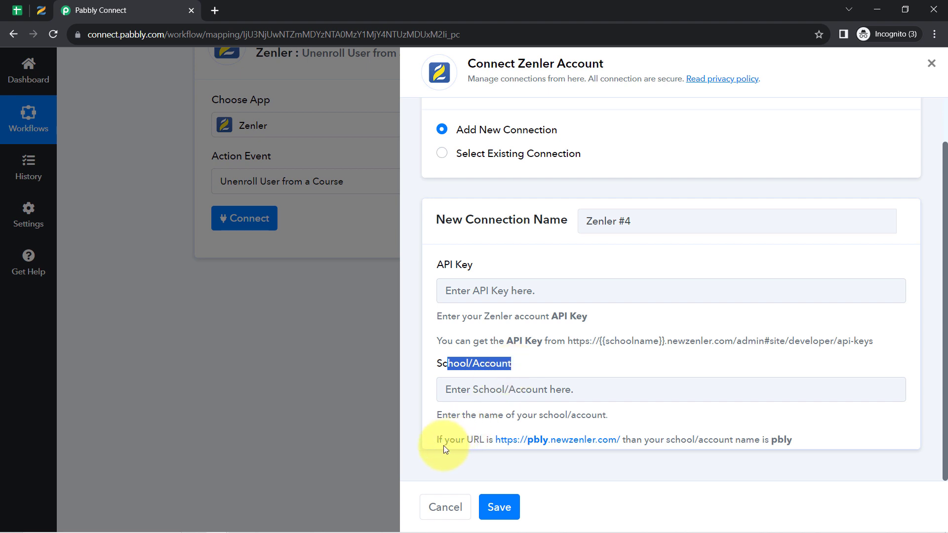
drag(443, 440, 772, 443)
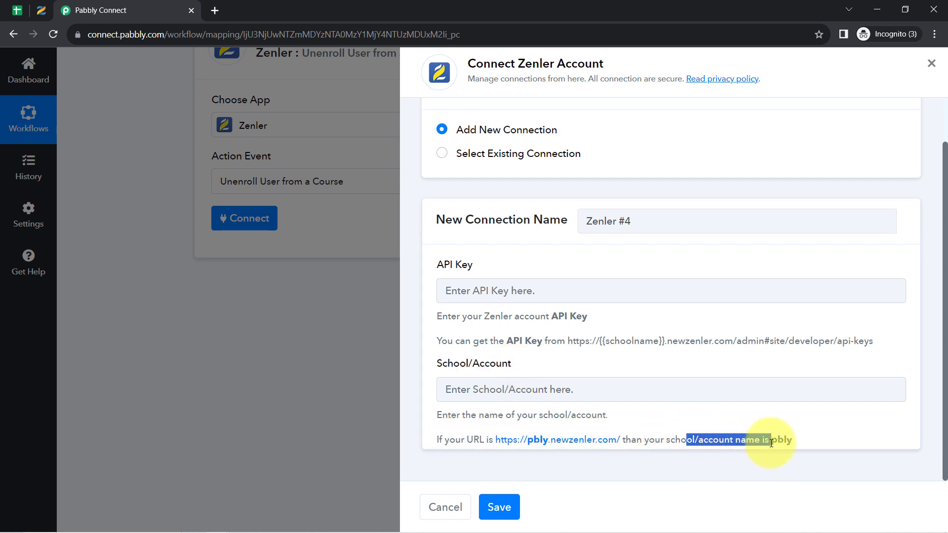
click(771, 443)
Check the school name in the Zenler site's address and enter pabbly as the new connection's School/Account
click(43, 5)
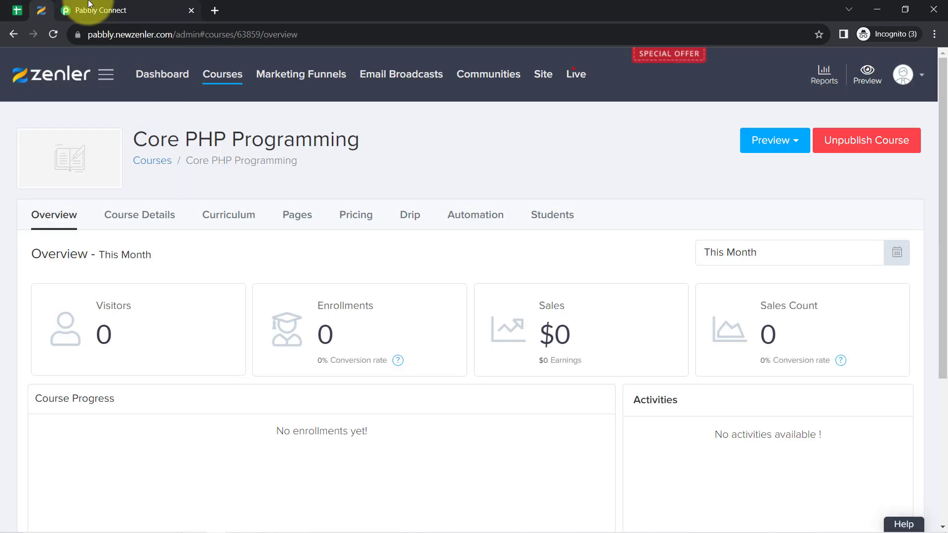
drag(88, 35, 165, 33)
click(165, 34)
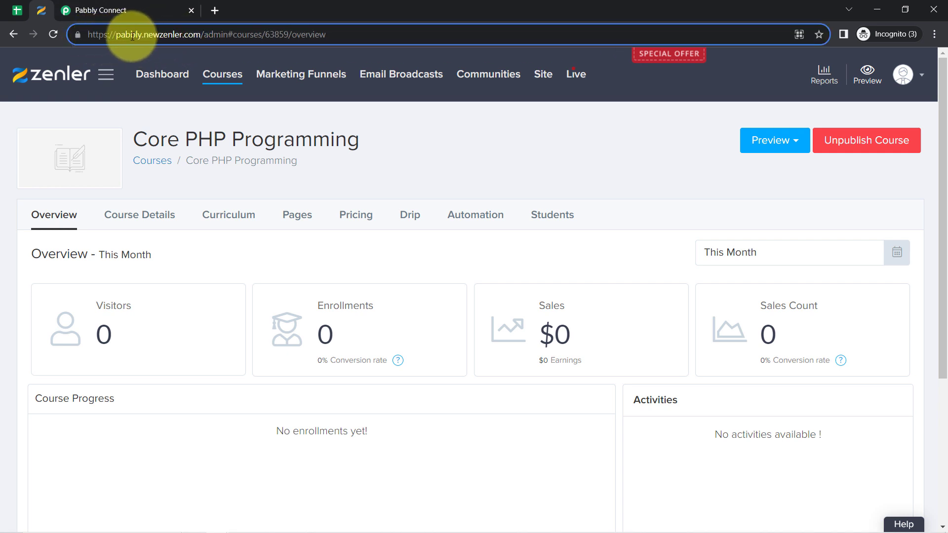
click(129, 10)
click(446, 389)
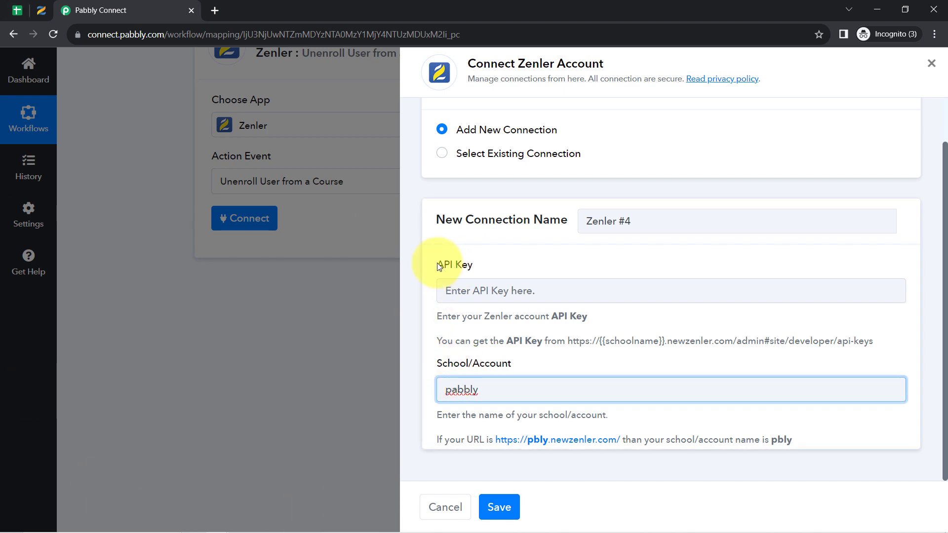
Check where the connection form says the API key is found, open Zenler's developer API Key page, and copy the key
drag(436, 265, 481, 269)
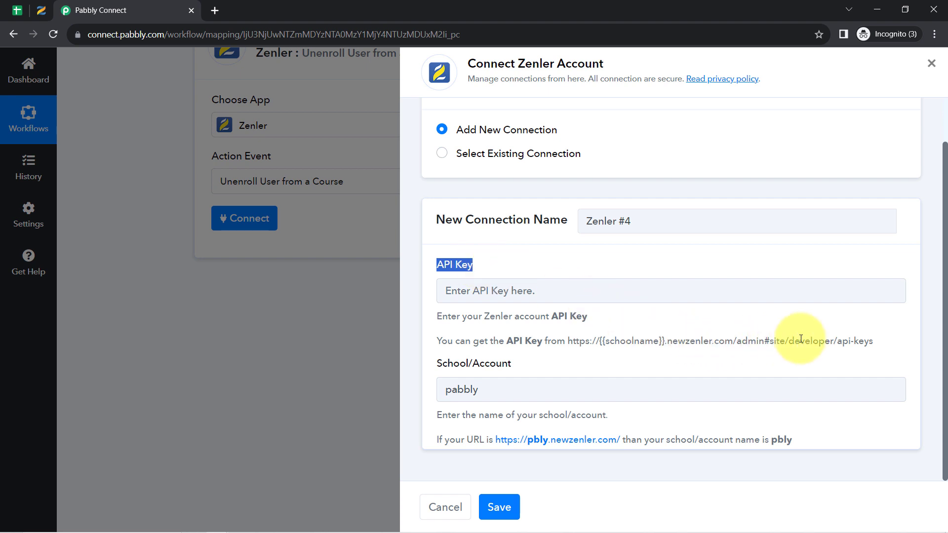
drag(799, 341, 859, 341)
click(41, 10)
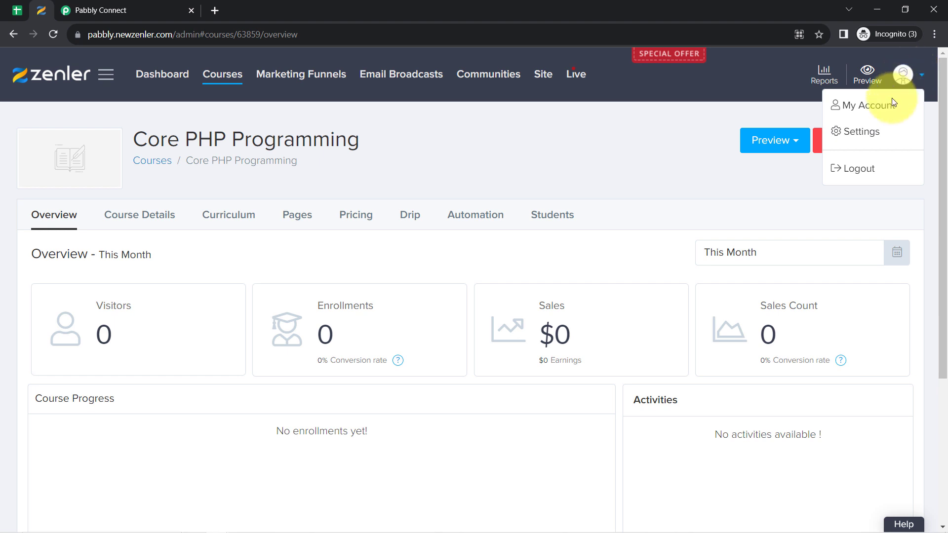
click(865, 133)
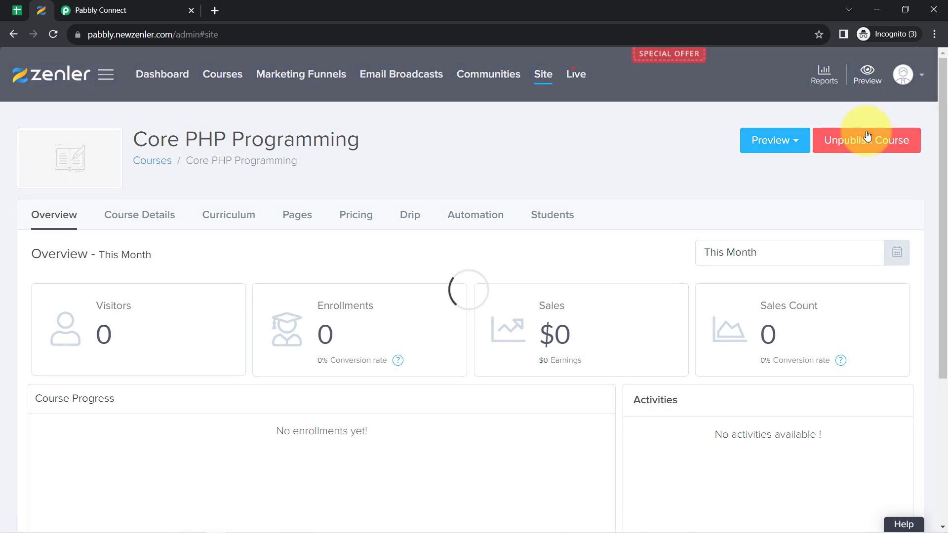
scroll(74, 296, down, 4)
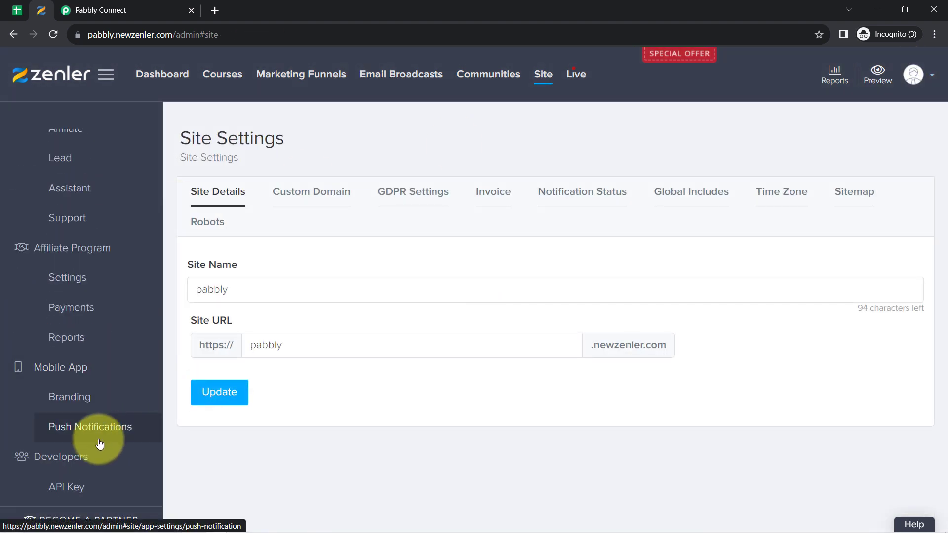
click(66, 488)
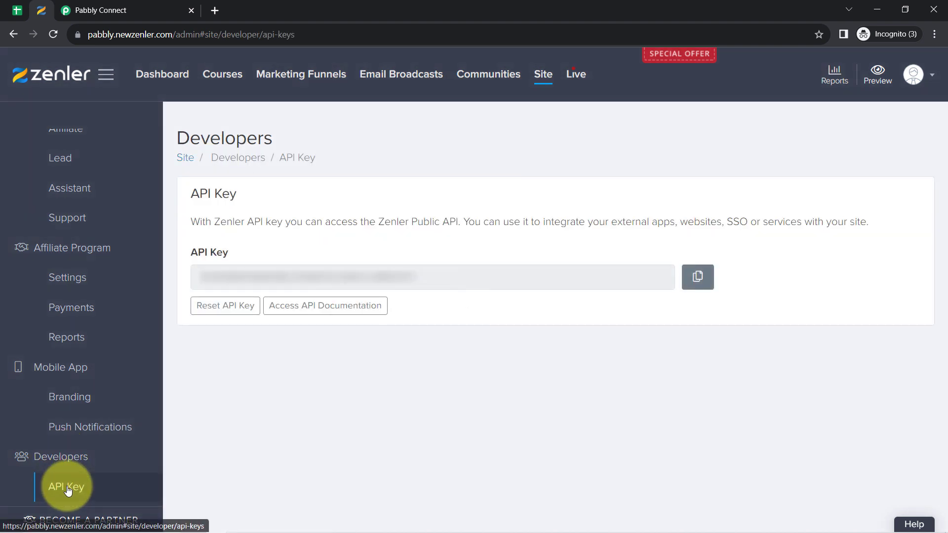
click(694, 277)
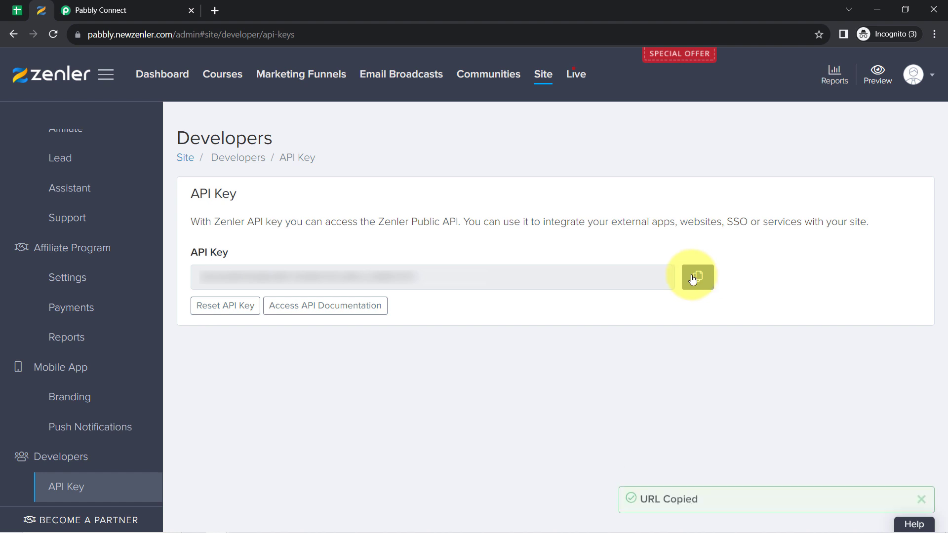
Try to paste the copied Zenler key into the connection's API Key field, recopying it from Zenler for a second attempt
click(108, 5)
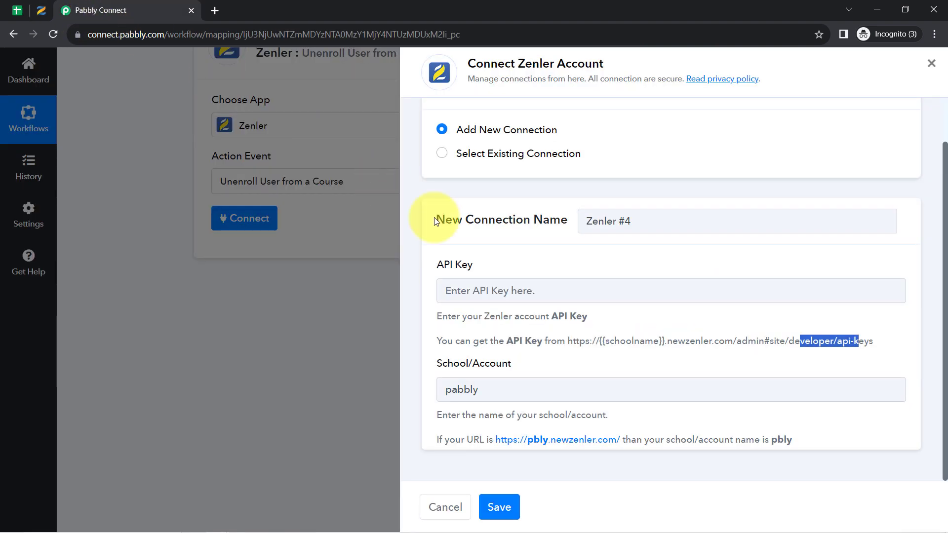
click(465, 291)
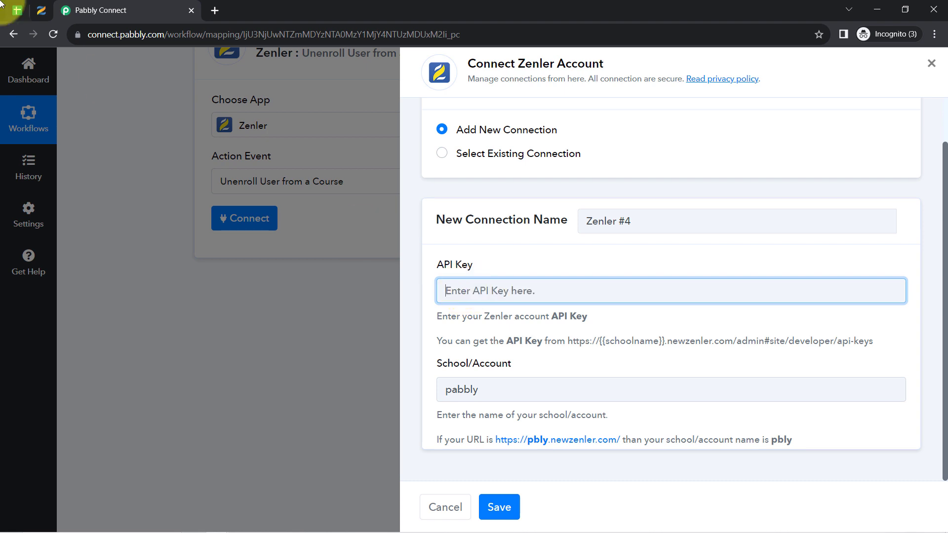
click(40, 8)
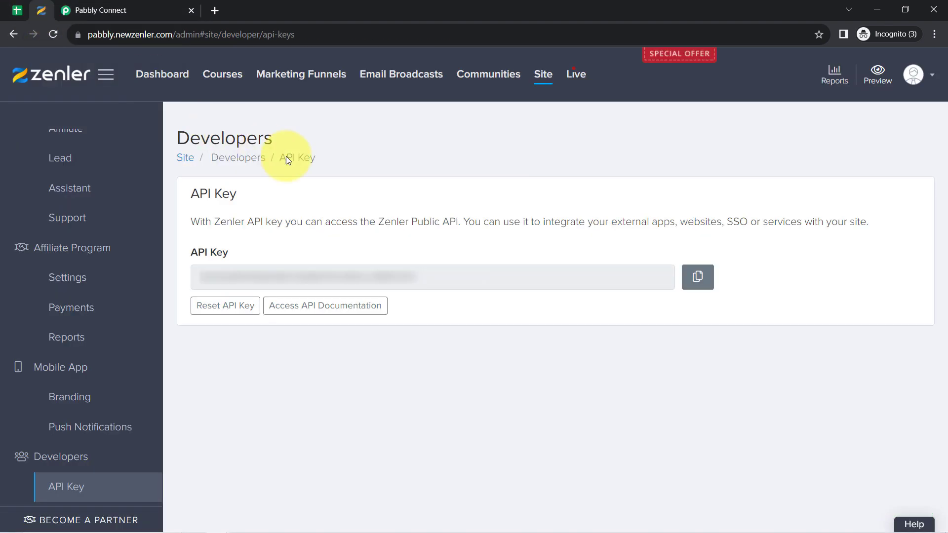
click(701, 278)
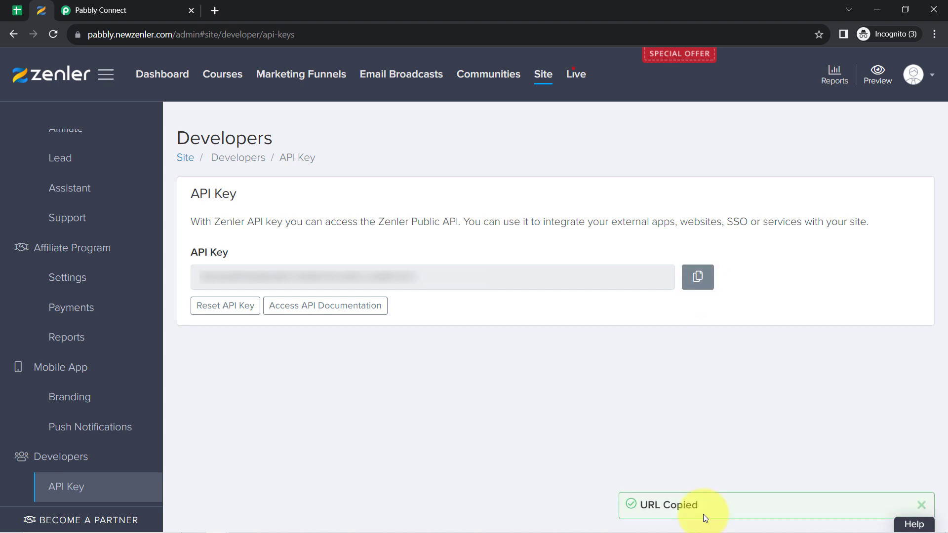
click(148, 10)
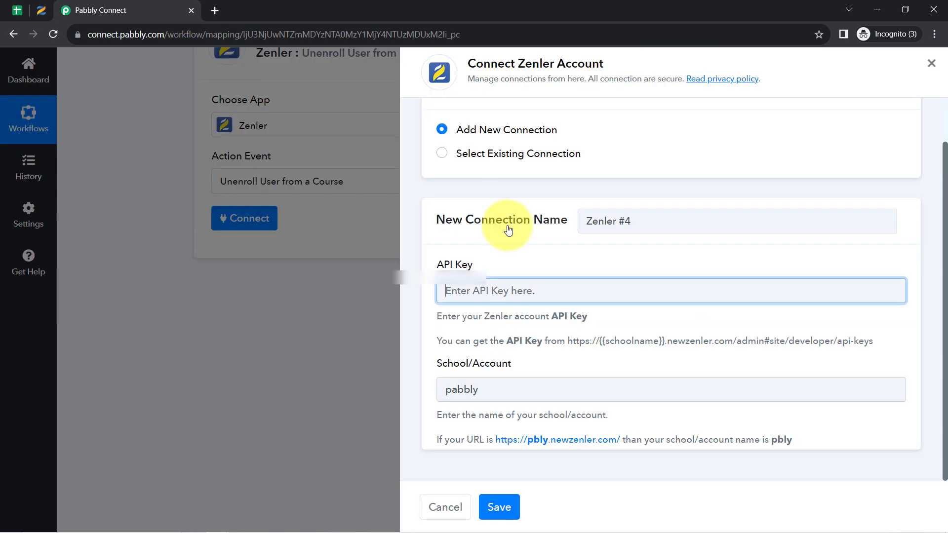
key(ctrl+v)
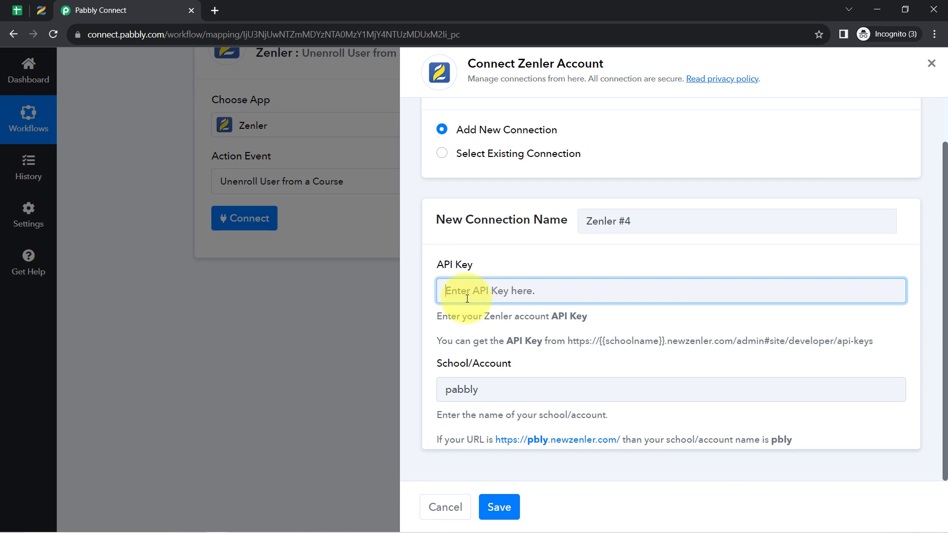
Select and copy the API key text in Zenler, paste it into the connection's API Key field, and save the connection
click(42, 10)
click(370, 275)
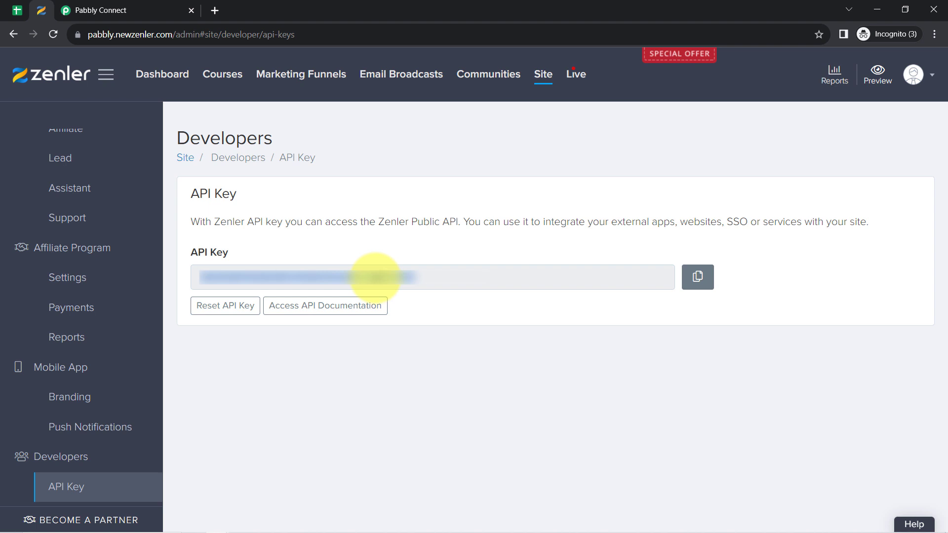
click(129, 4)
click(490, 290)
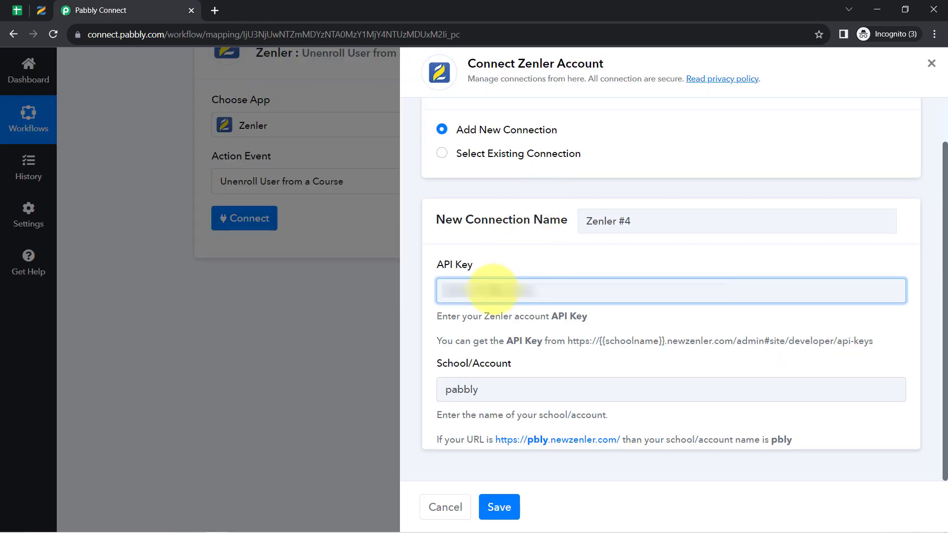
key(ctrl+v)
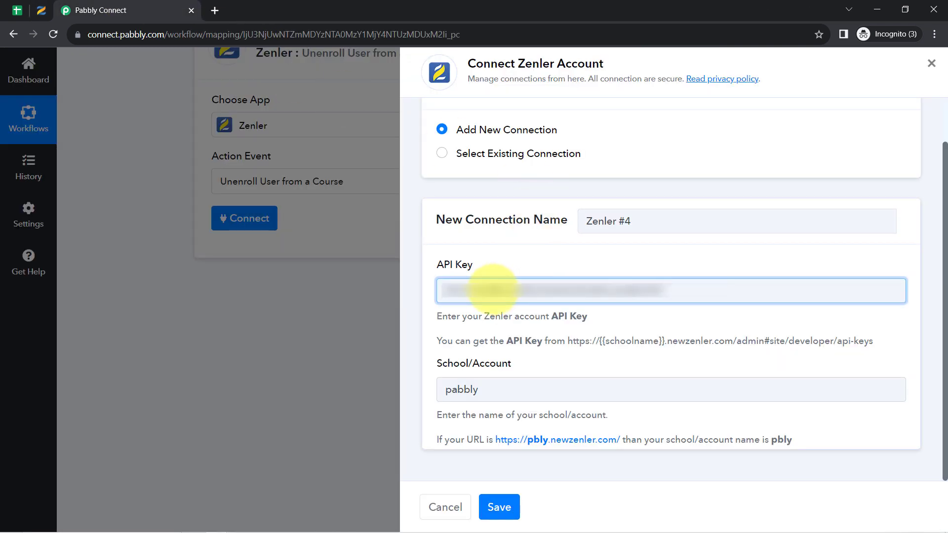
click(498, 506)
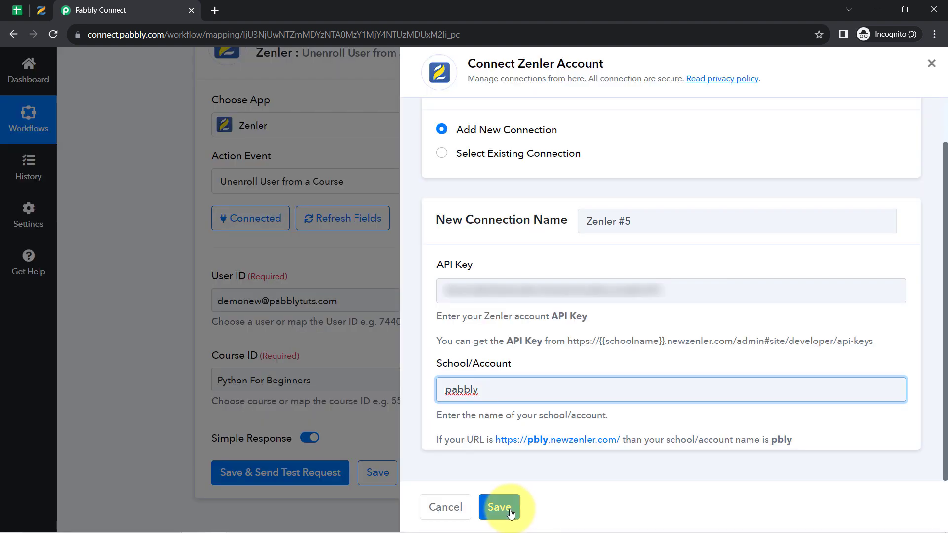
click(504, 513)
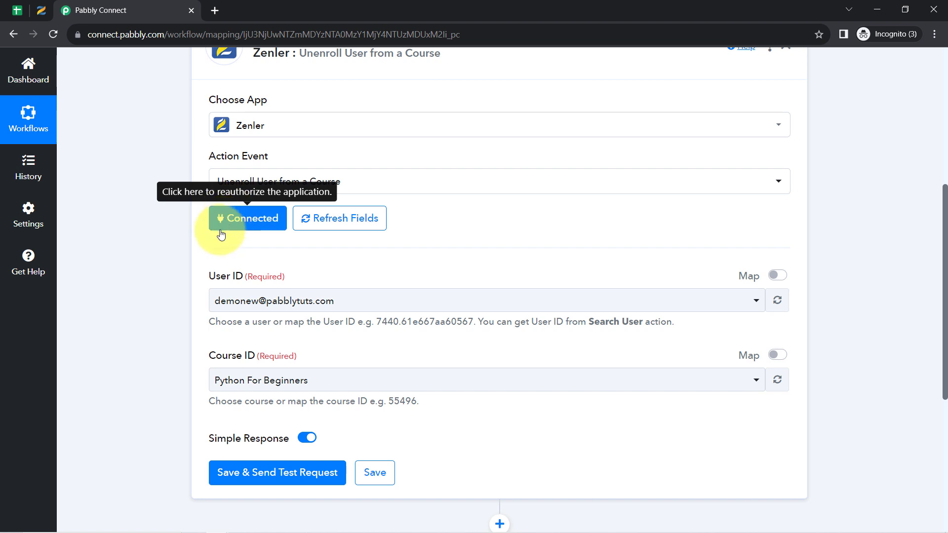
Review the users and courses offered for the User ID and Course ID fields of the Zenler action
scroll(207, 212, down, 4)
scroll(163, 250, up, 1)
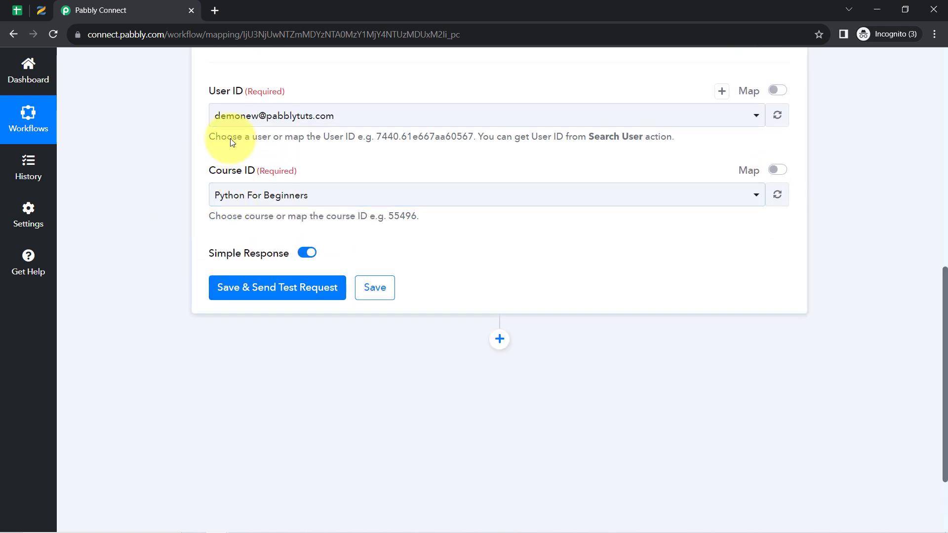
click(232, 116)
click(190, 153)
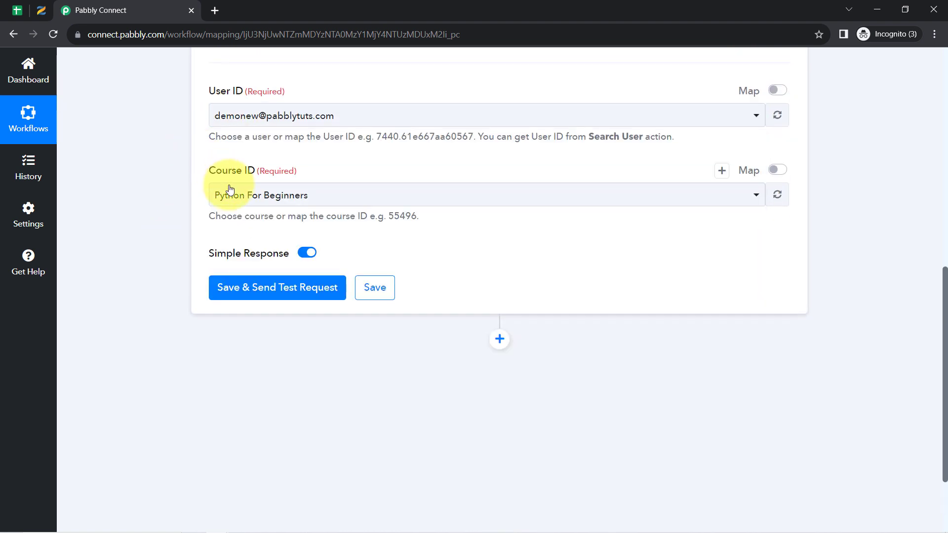
click(230, 193)
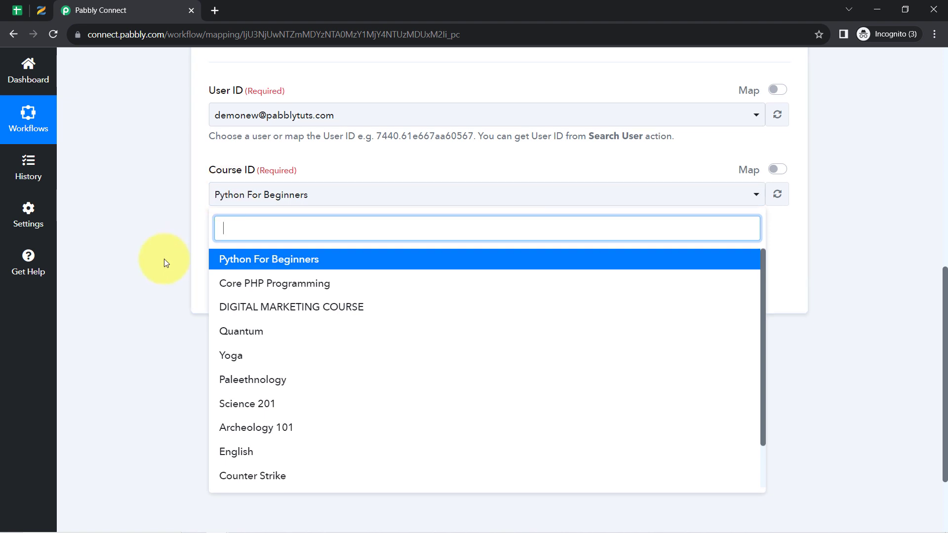
scroll(163, 259, up, 2)
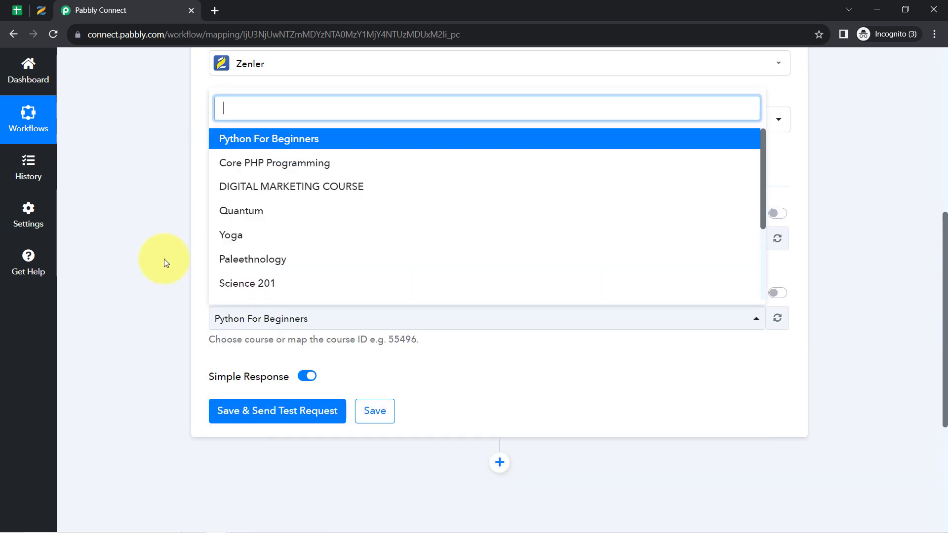
click(164, 258)
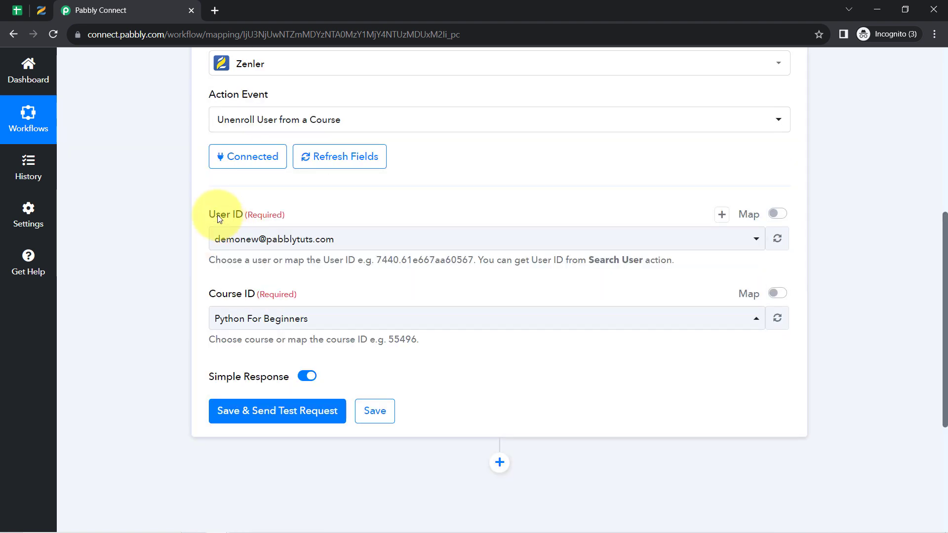
Re-examine the required User ID and Course ID fields and check the selectable users once more
drag(218, 216, 242, 213)
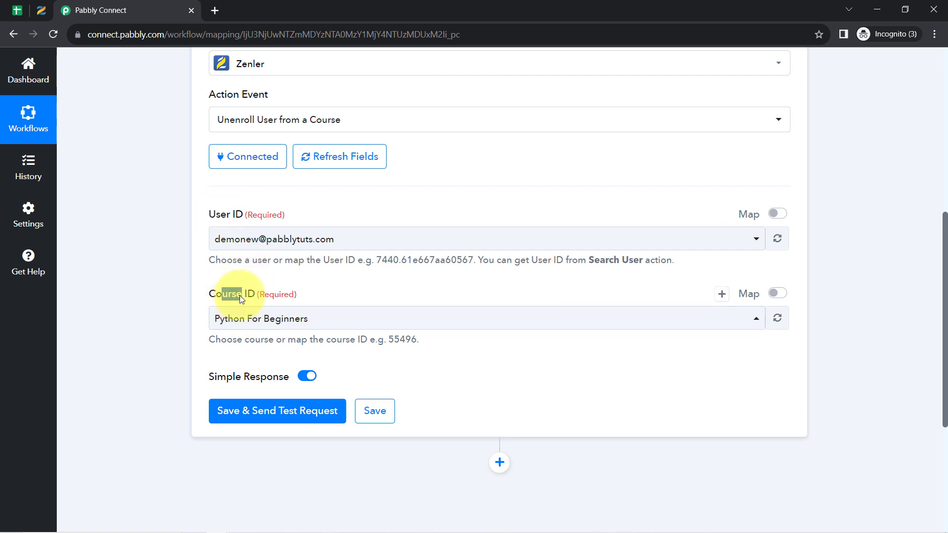
drag(239, 295, 252, 300)
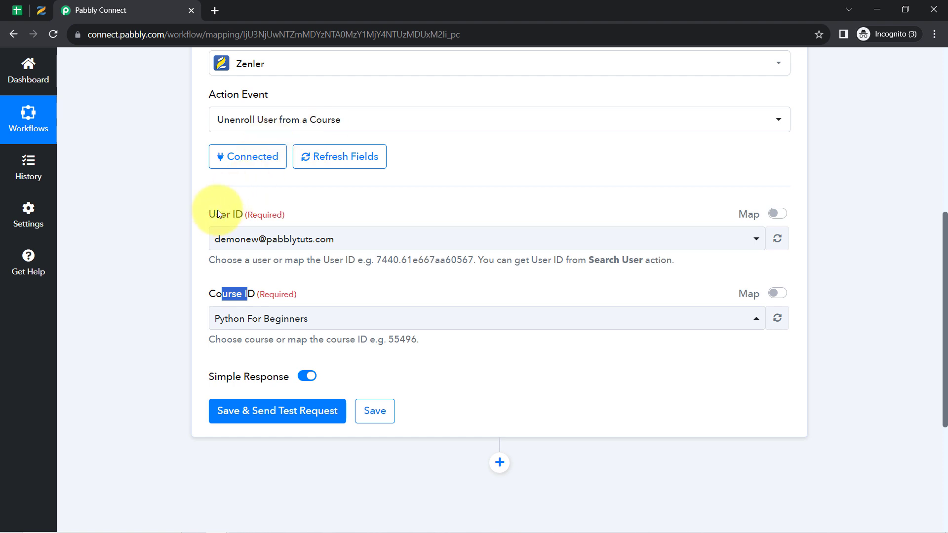
drag(216, 213, 249, 242)
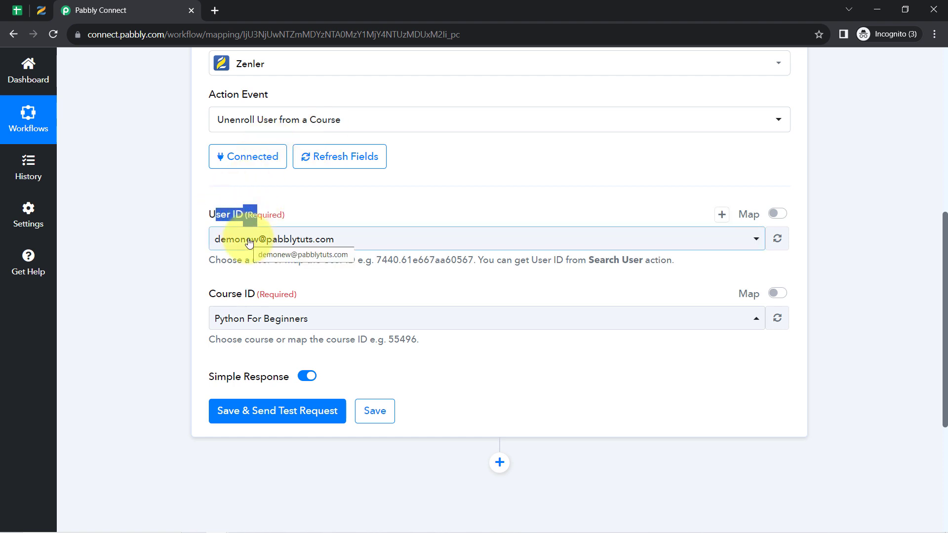
click(250, 241)
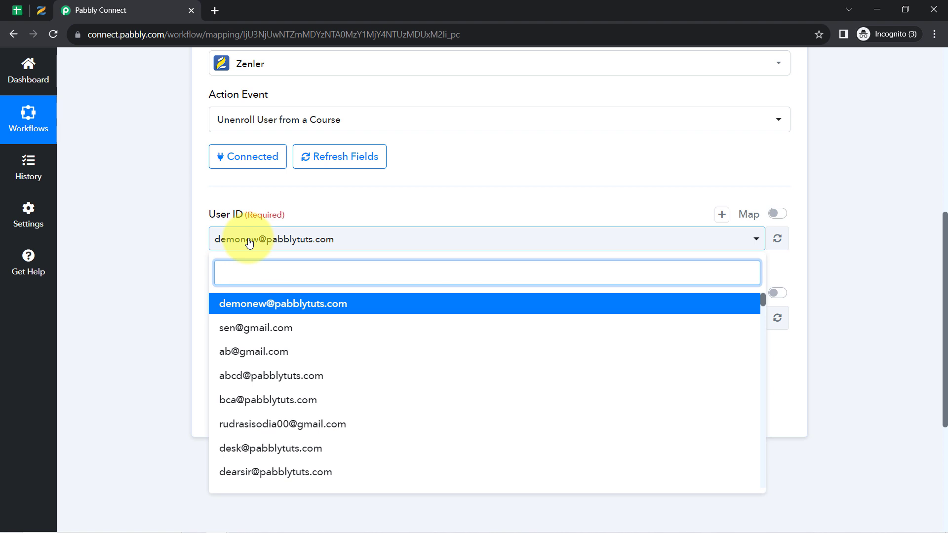
click(174, 250)
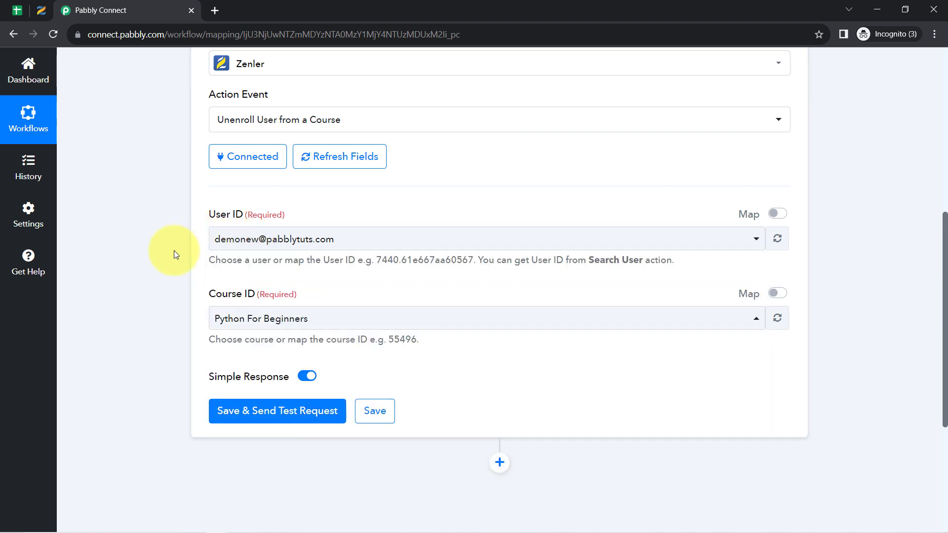
Review the trigger and Zenler action settings and the selectable users for the User ID field
scroll(173, 250, up, 8)
click(348, 223)
scroll(161, 344, down, 10)
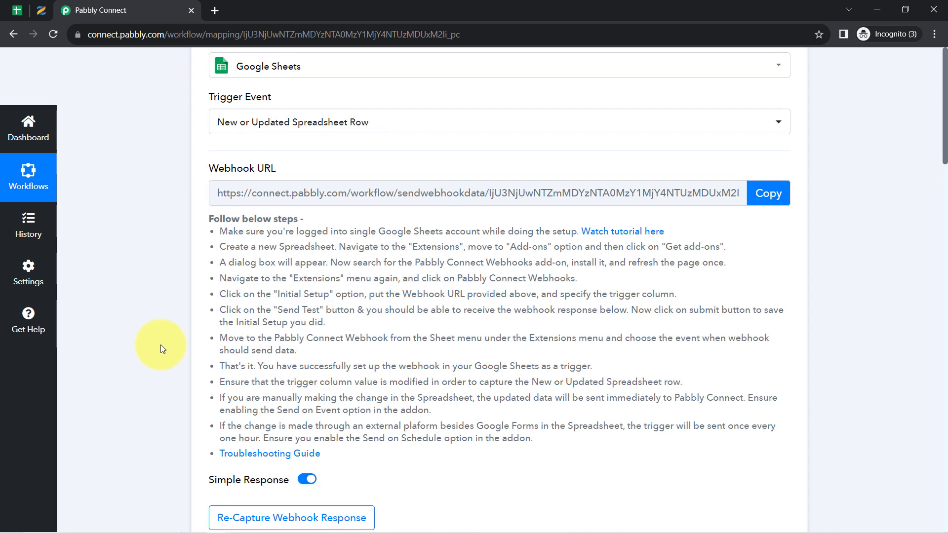
scroll(161, 345, down, 15)
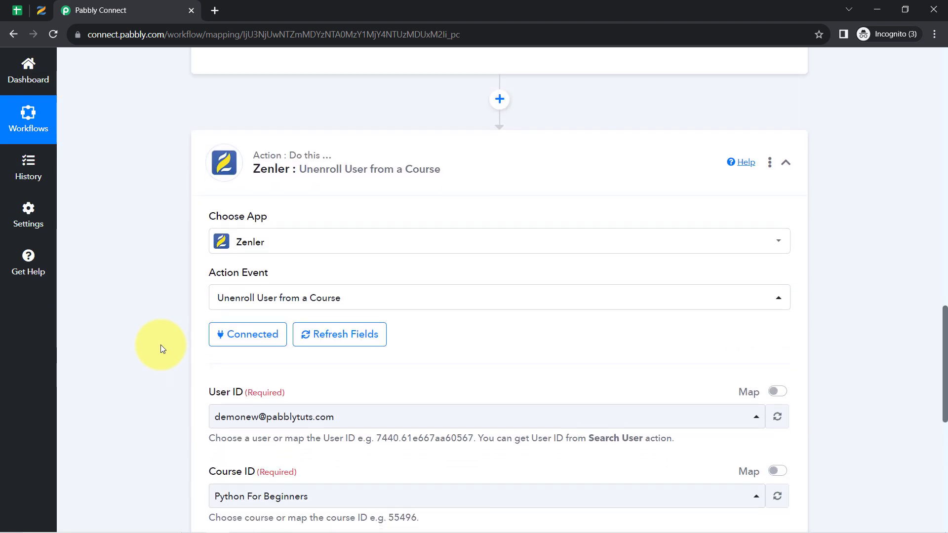
click(250, 233)
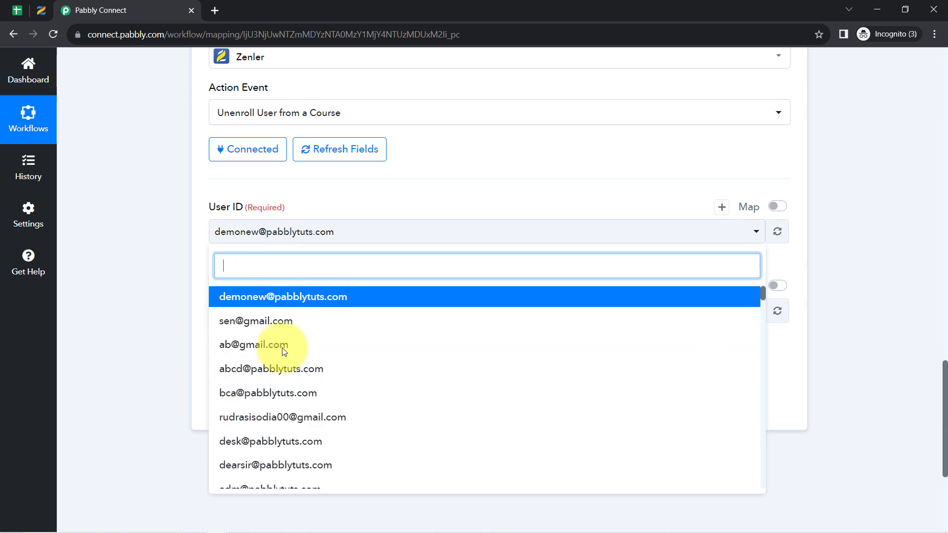
click(128, 205)
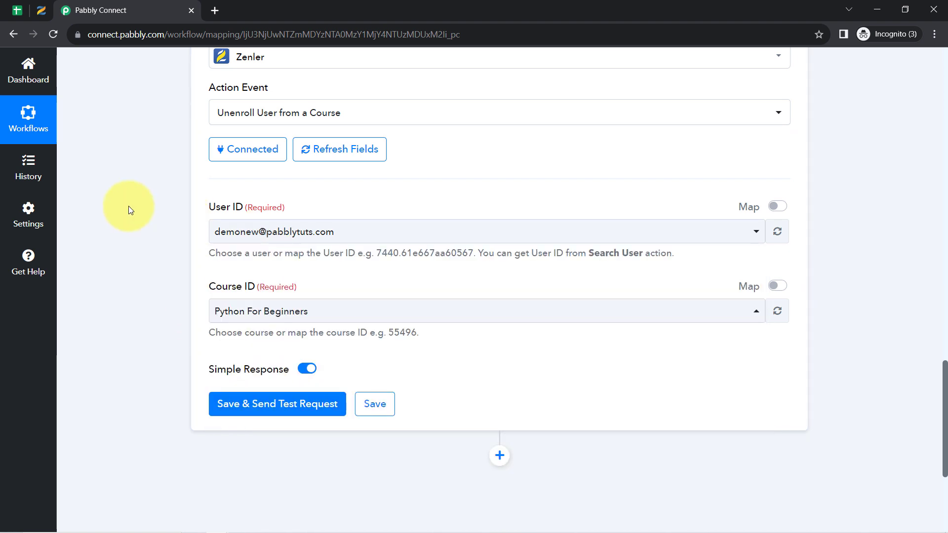
Check the student's row in the Google Sheets spreadsheet, then review the same row data in the Pabbly Connect trigger response
click(15, 11)
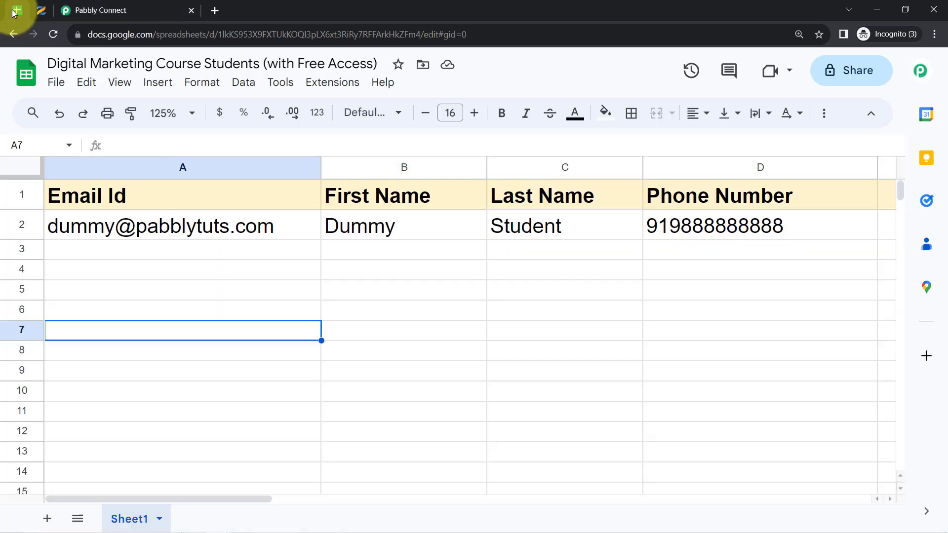
click(22, 224)
click(144, 9)
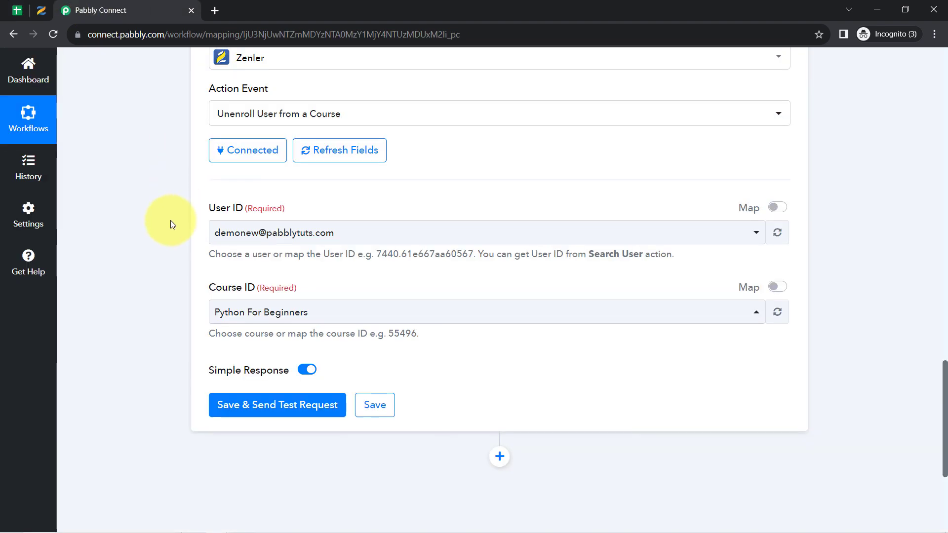
scroll(170, 225, down, 4)
scroll(159, 225, up, 6)
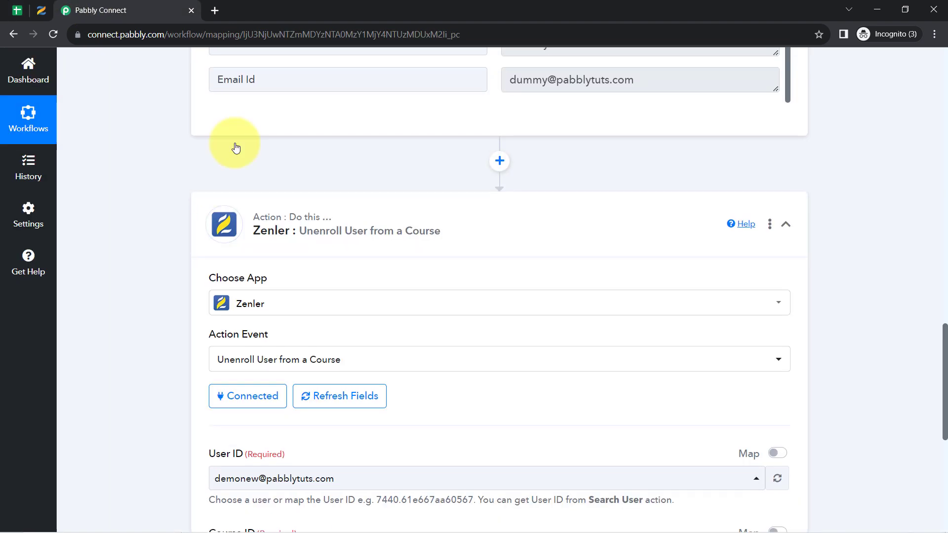
scroll(158, 222, up, 3)
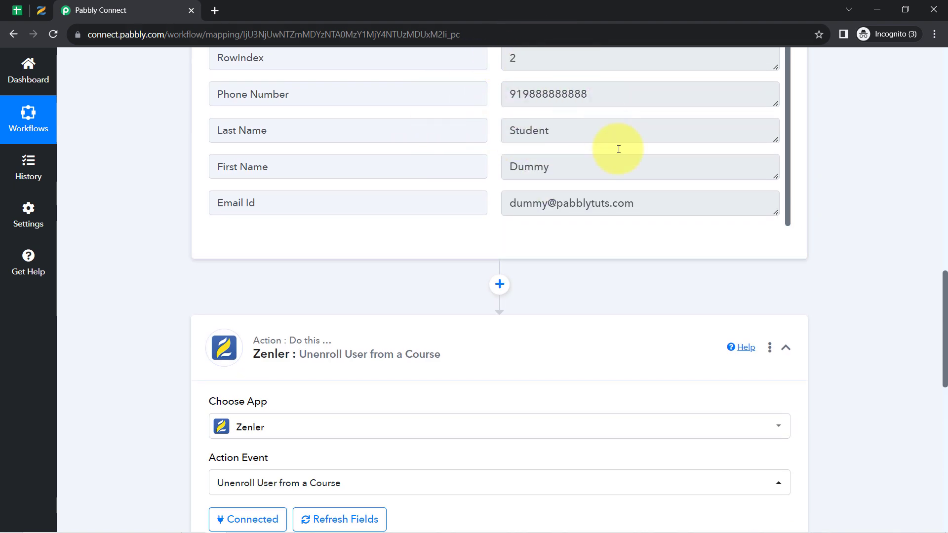
scroll(115, 327, down, 7)
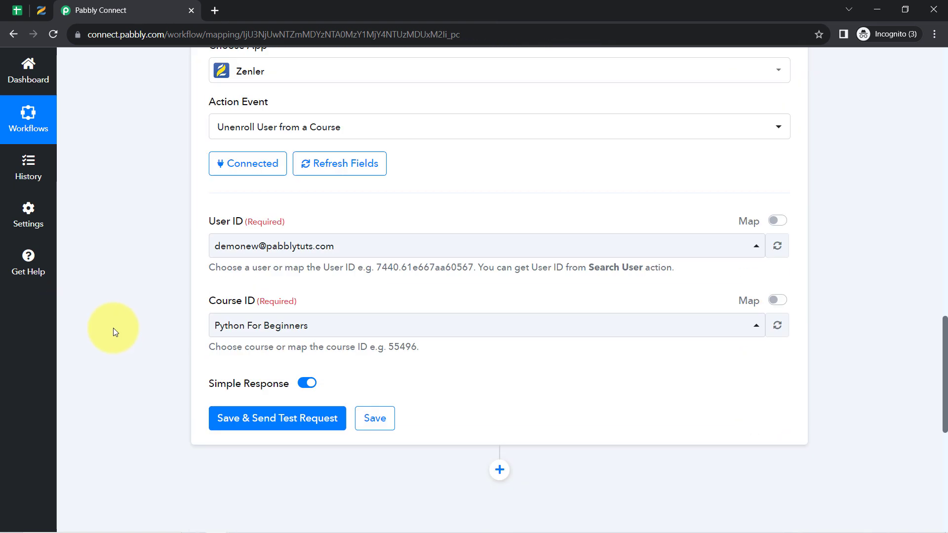
Enable mapping for the User ID field and replace its value with Email Id from the Google Sheets trigger data
click(773, 210)
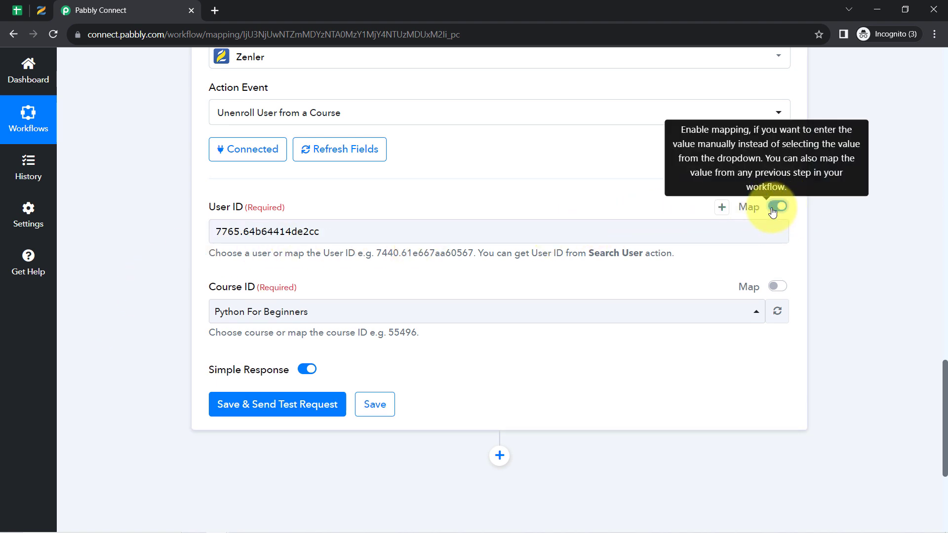
click(295, 230)
double_click(290, 230)
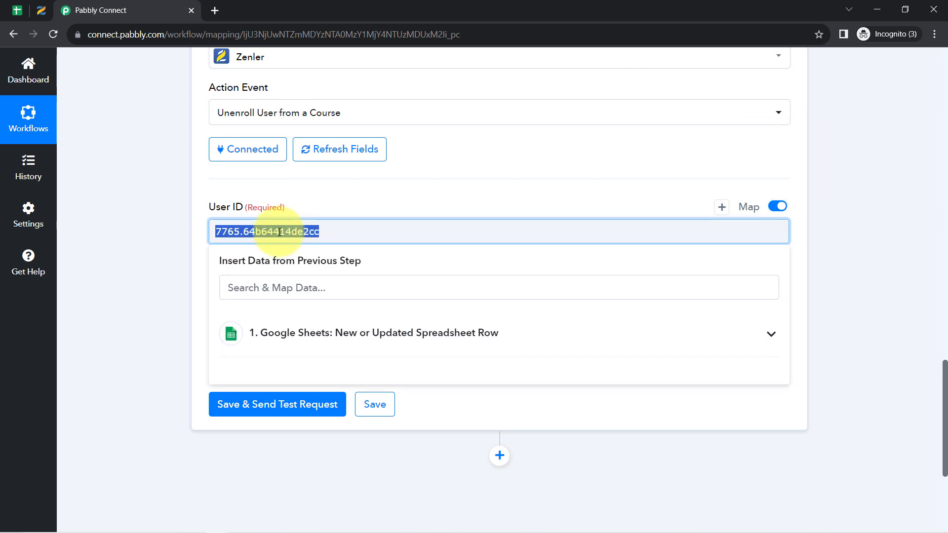
key(BackSpace)
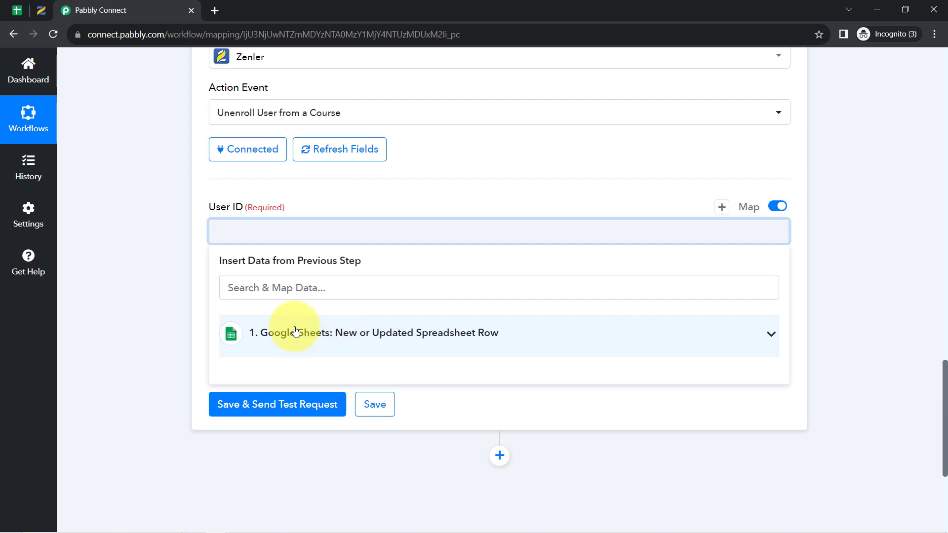
click(312, 335)
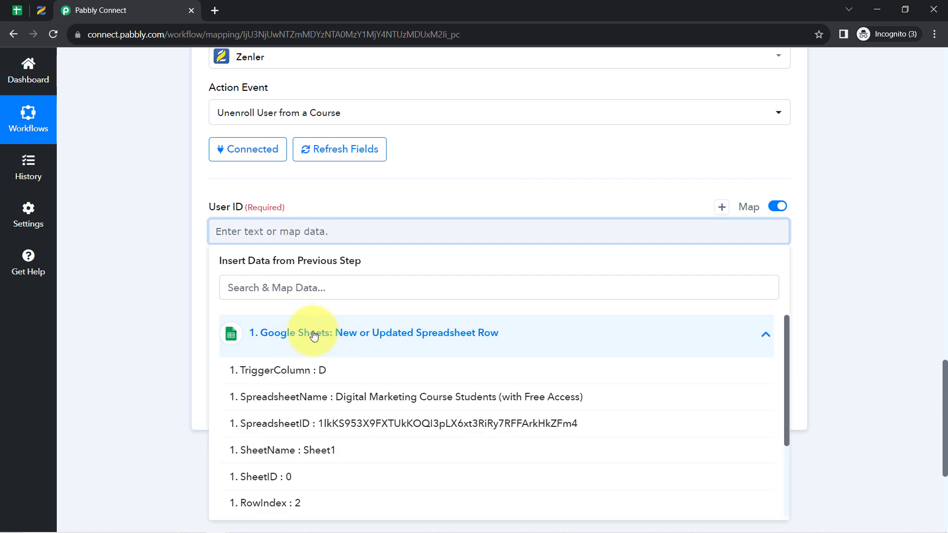
scroll(301, 360, down, 2)
scroll(316, 351, up, 1)
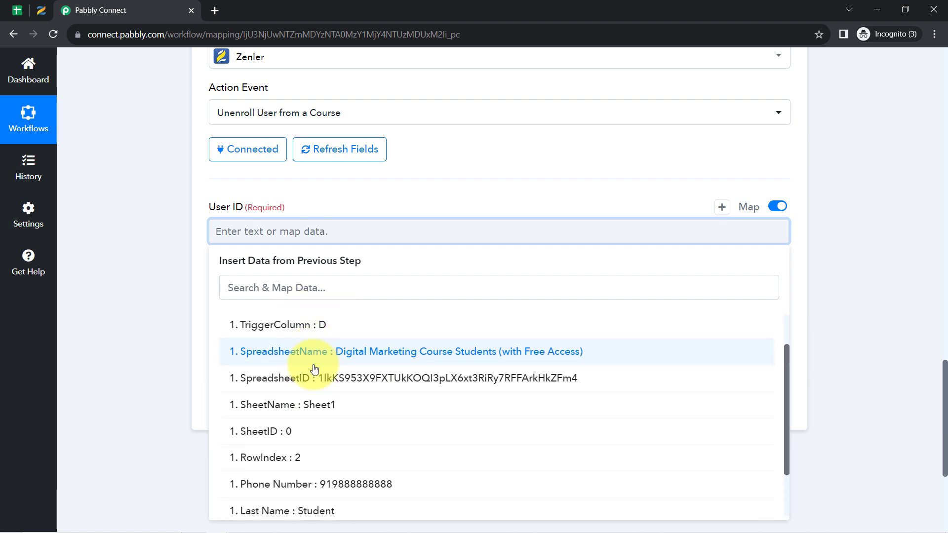
scroll(311, 375, down, 1)
click(294, 503)
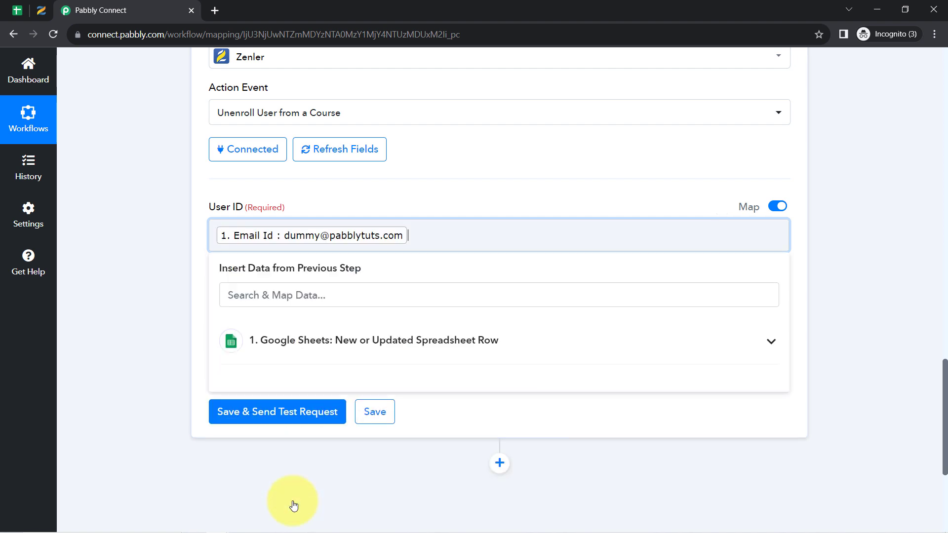
click(114, 245)
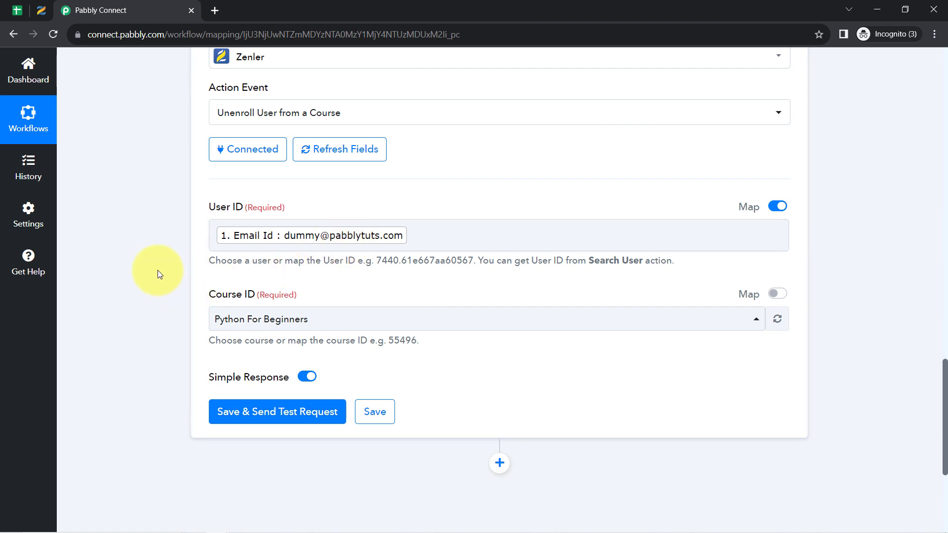
drag(216, 295, 247, 295)
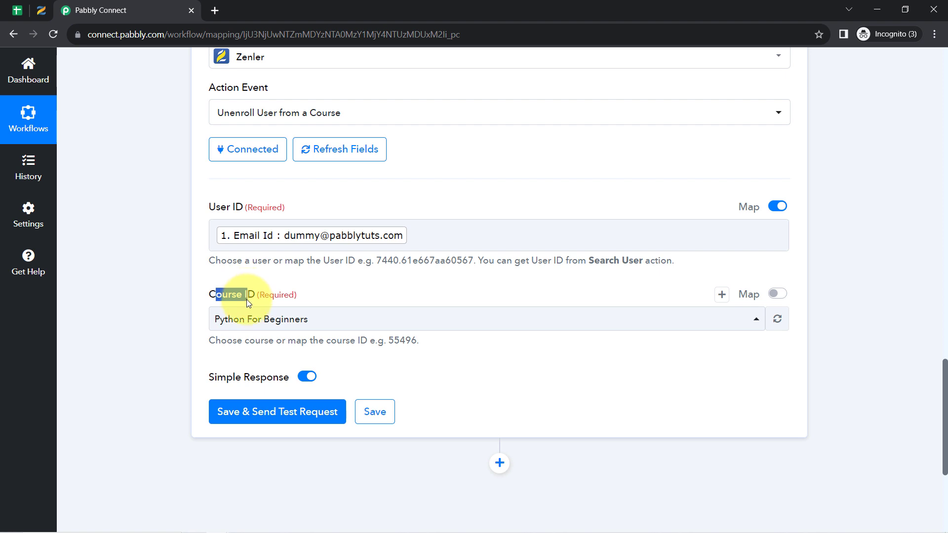
click(236, 319)
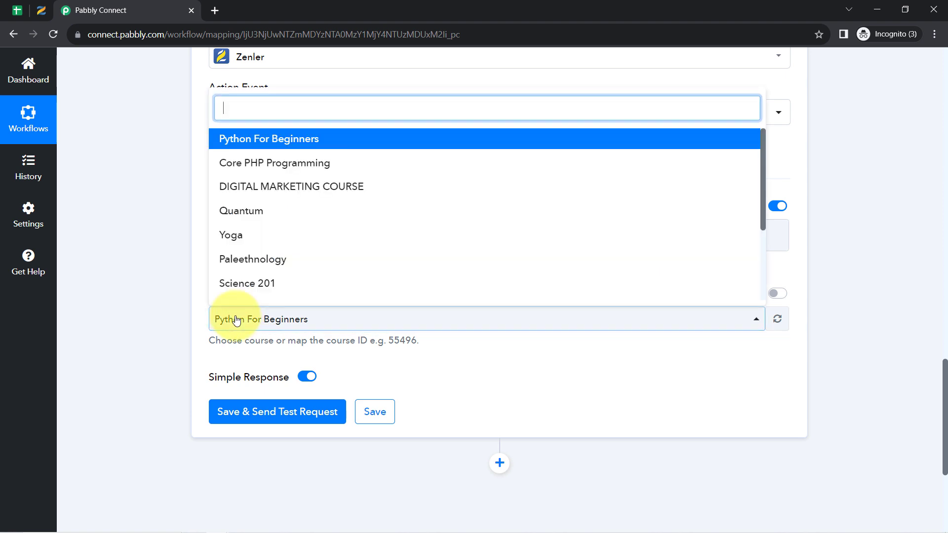
click(189, 311)
click(779, 298)
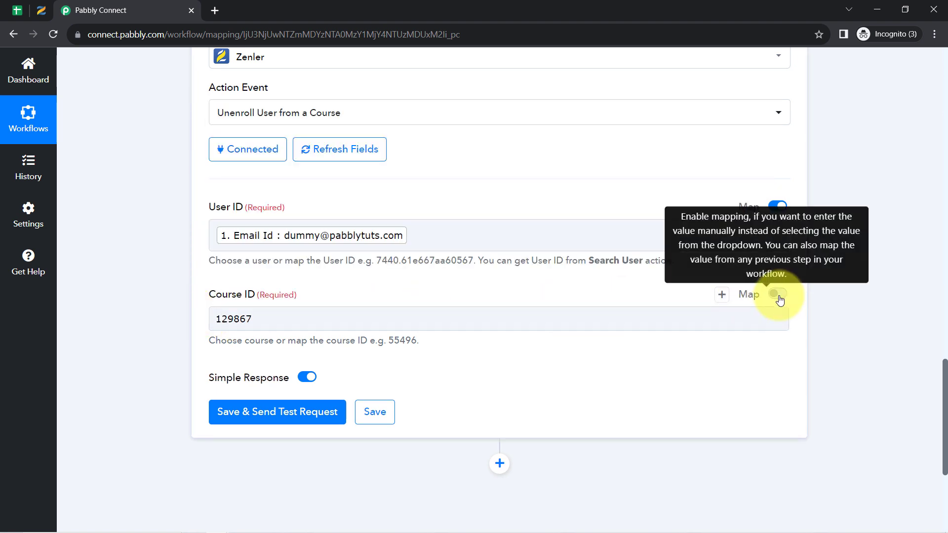
click(234, 319)
double_click(234, 319)
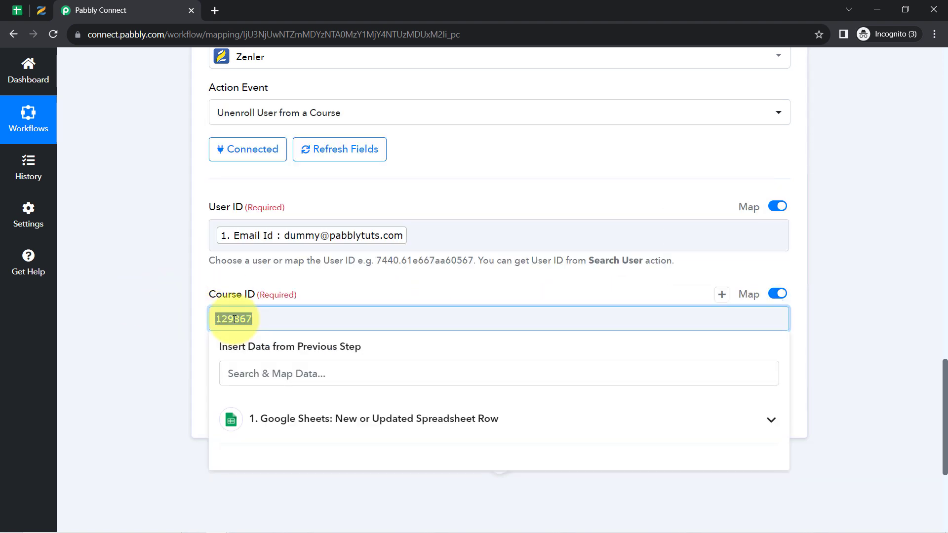
key(BackSpace)
click(248, 417)
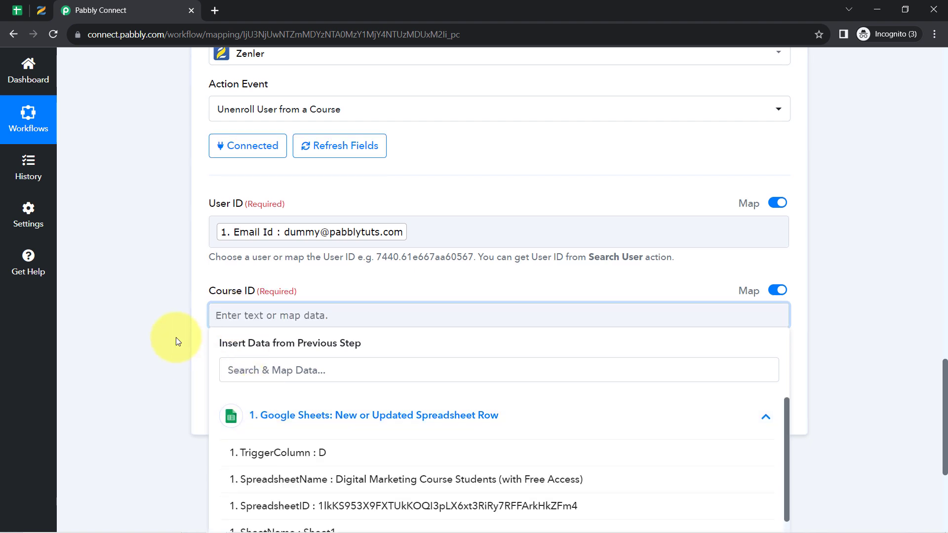
scroll(176, 337, down, 3)
scroll(175, 337, down, 2)
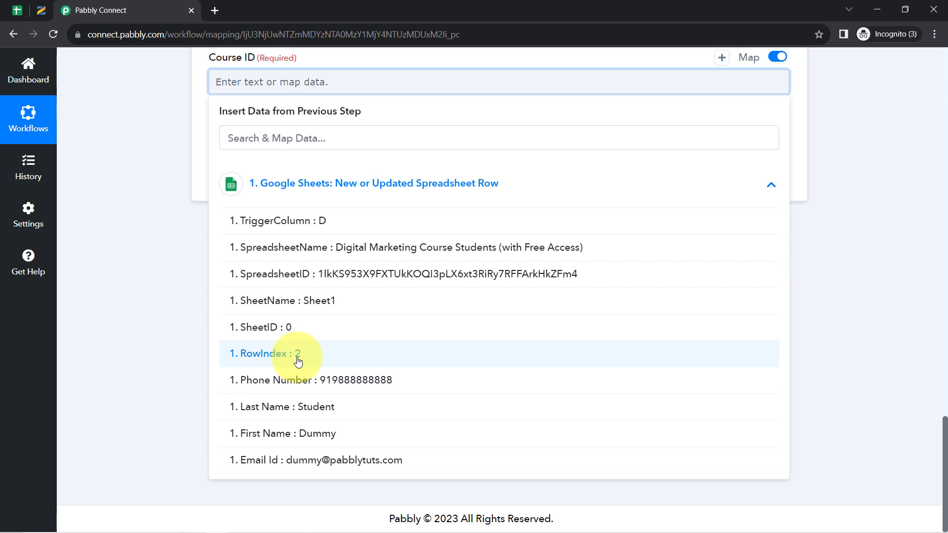
scroll(251, 223, up, 1)
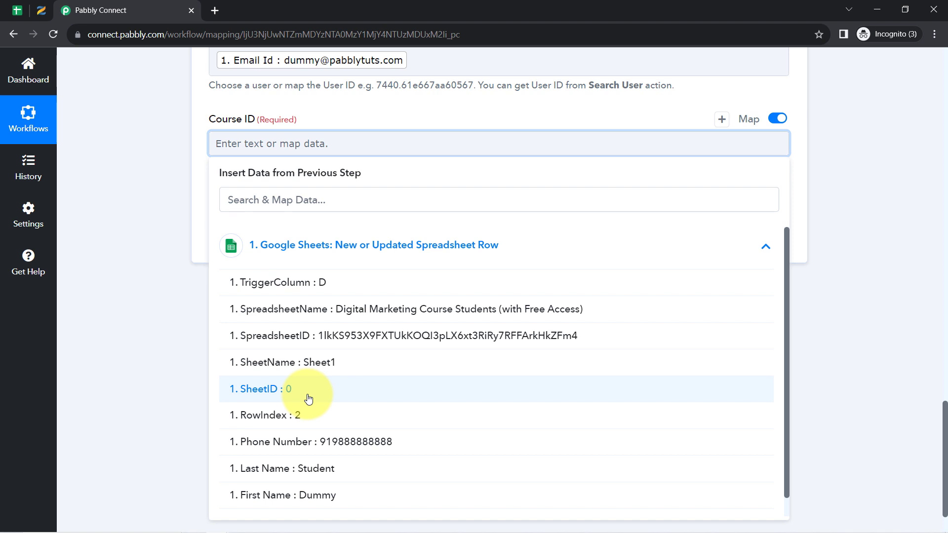
click(144, 214)
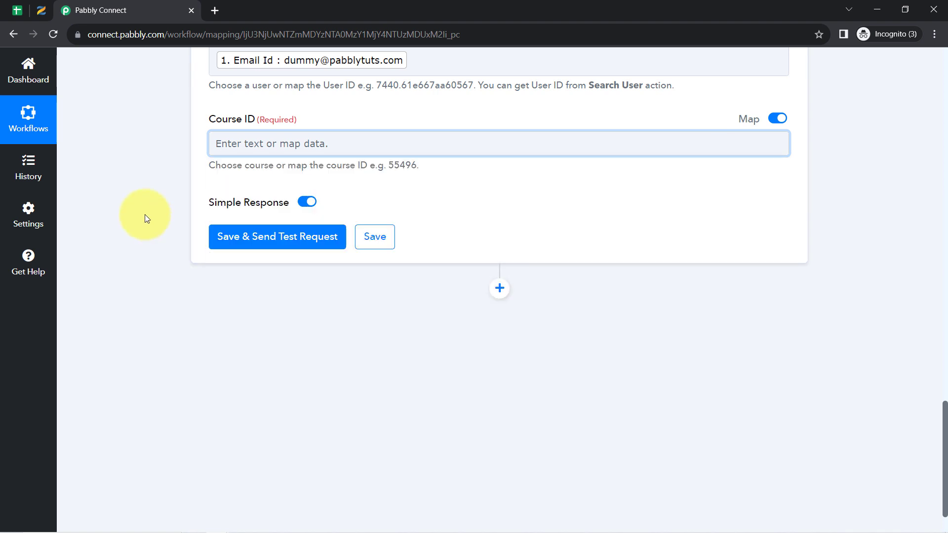
click(778, 119)
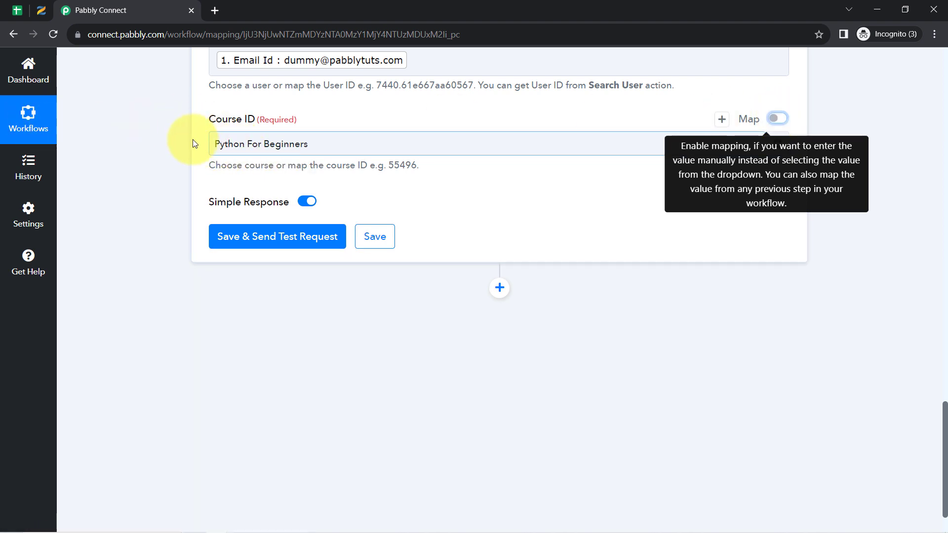
Check the spreadsheet's title in Google Sheets and choose DIGITAL MARKETING COURSE as the Course ID in the Pabbly Connect action
click(12, 10)
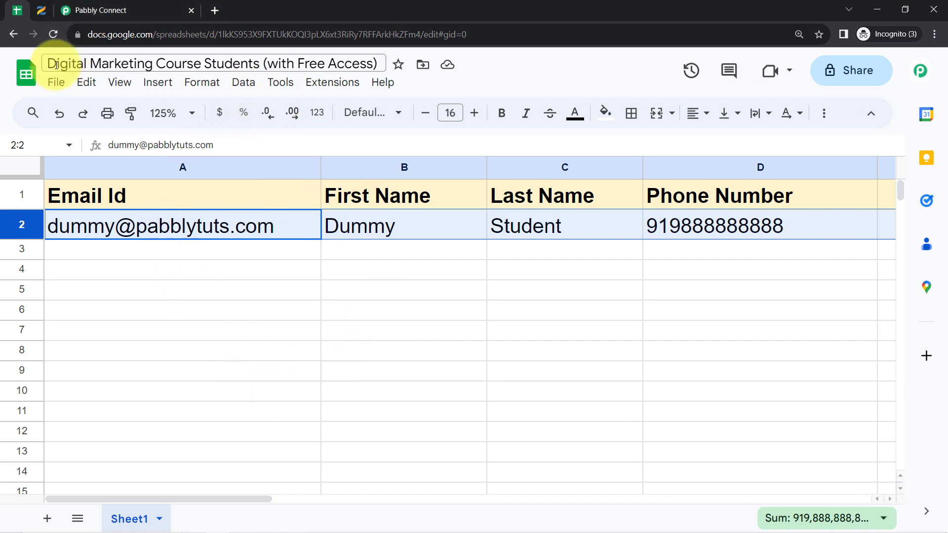
drag(56, 64, 232, 58)
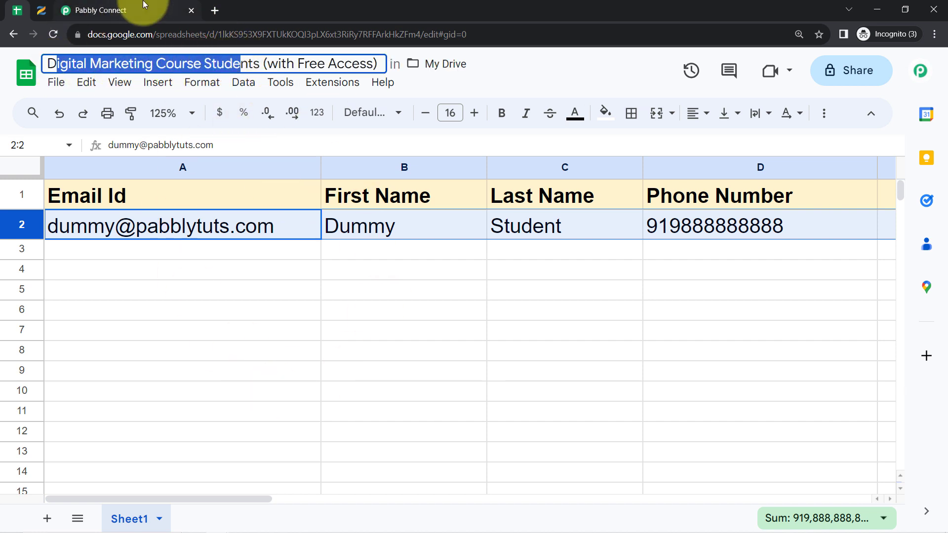
click(113, 10)
click(231, 145)
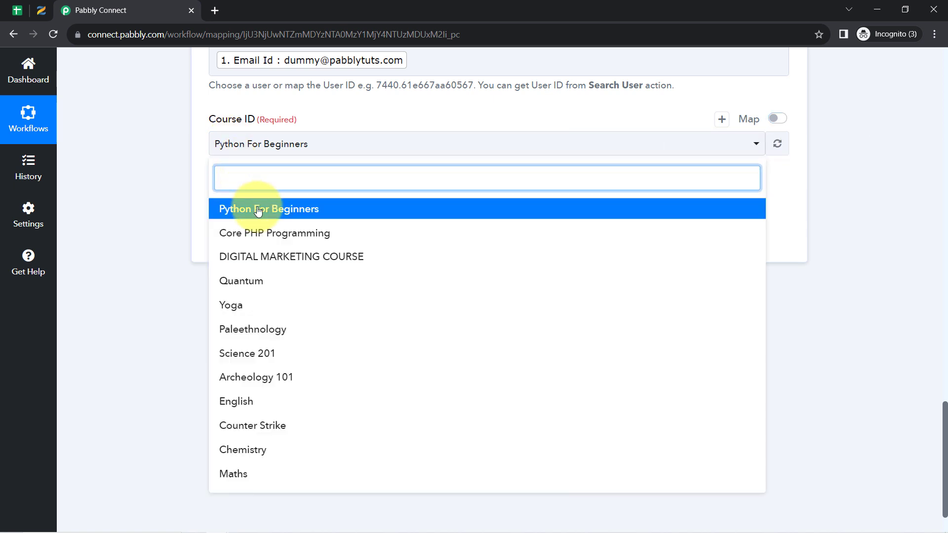
click(251, 257)
scroll(175, 208, up, 3)
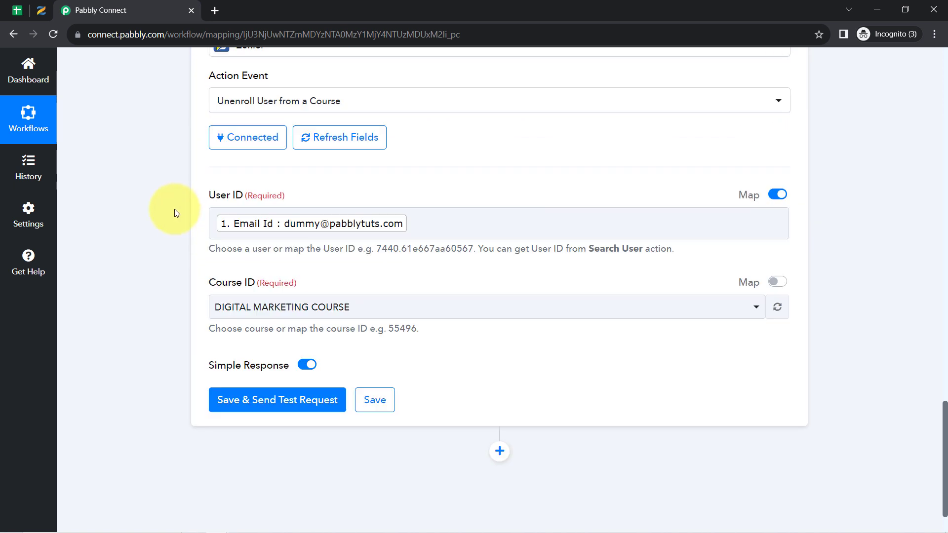
scroll(176, 213, up, 4)
scroll(254, 198, down, 5)
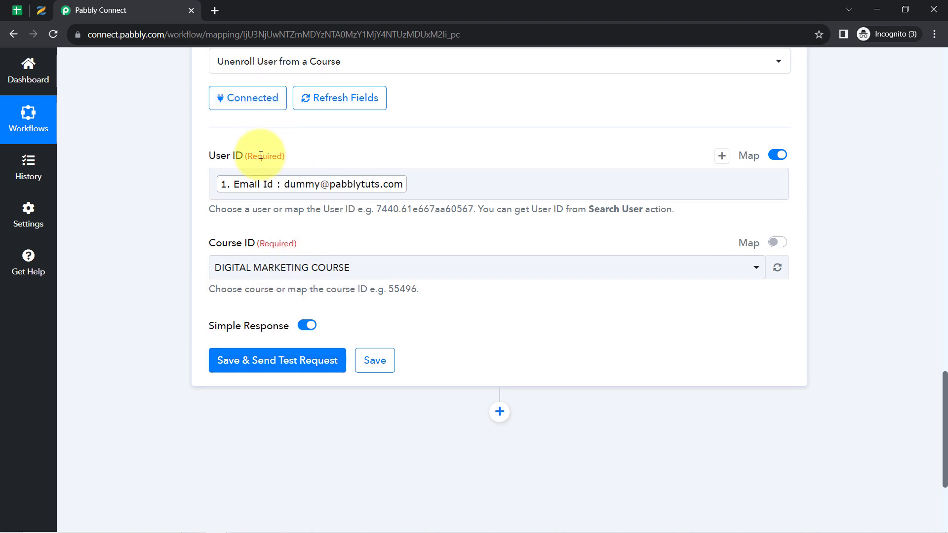
Check the available courses in Zenler and set the Course ID of the Pabbly Connect action to Python For Beginners
click(52, 38)
scroll(641, 217, down, 2)
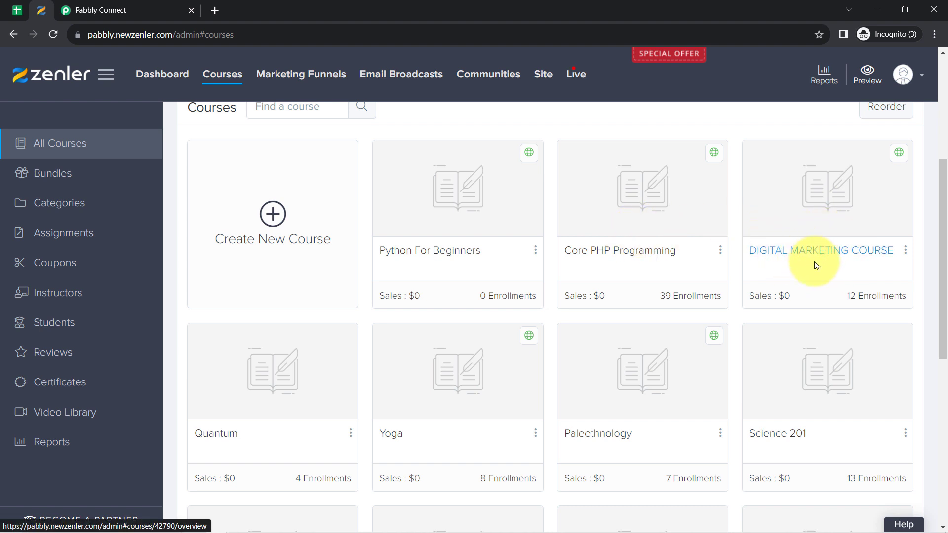
click(129, 11)
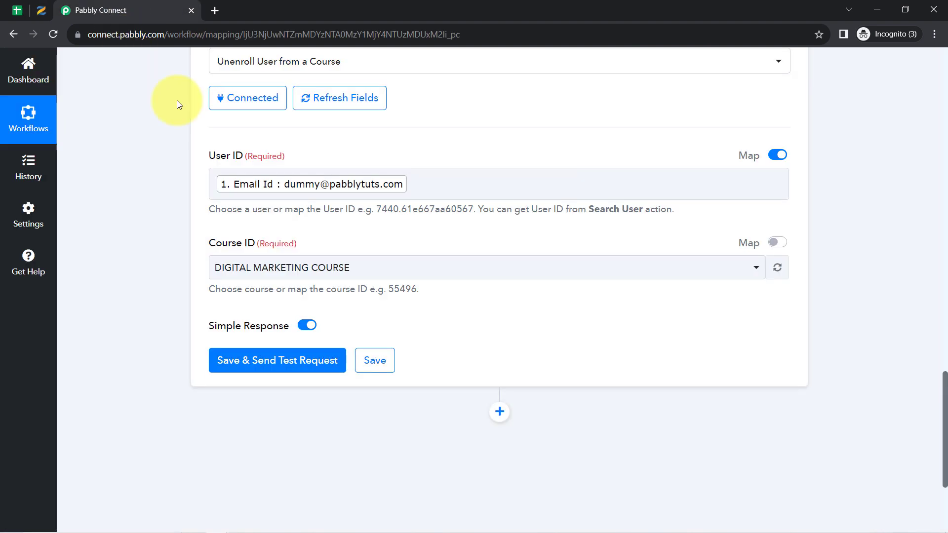
click(245, 272)
click(241, 334)
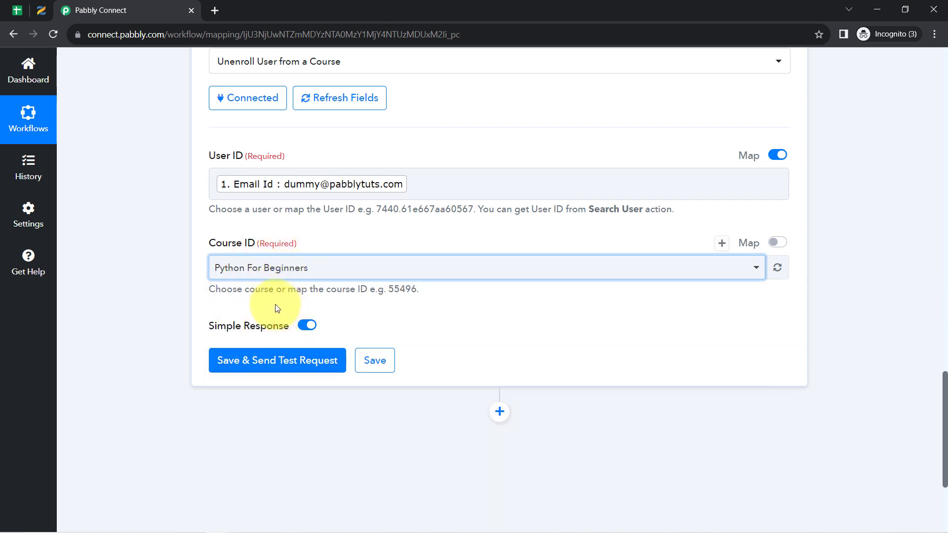
Switch to Zenler and open the list of students enrolled in the Core PHP Programming course
click(40, 10)
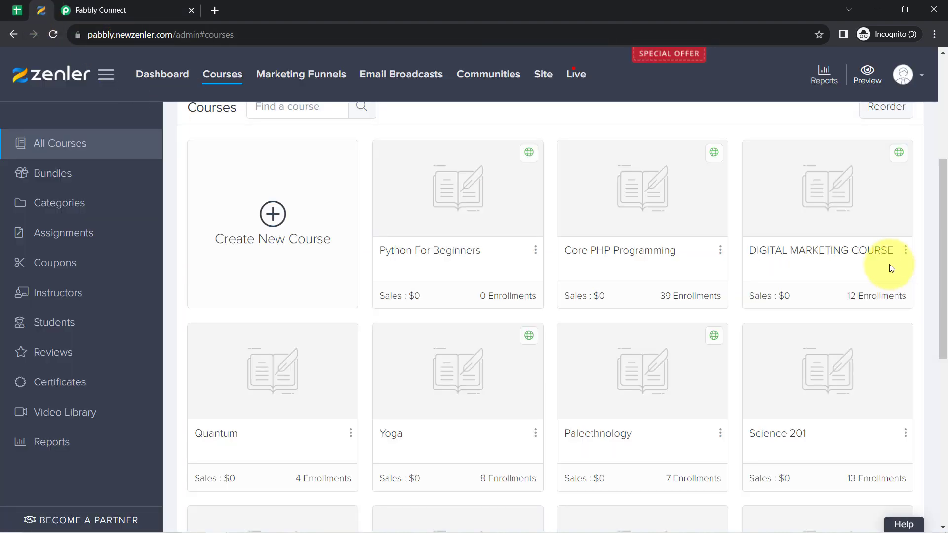
click(667, 217)
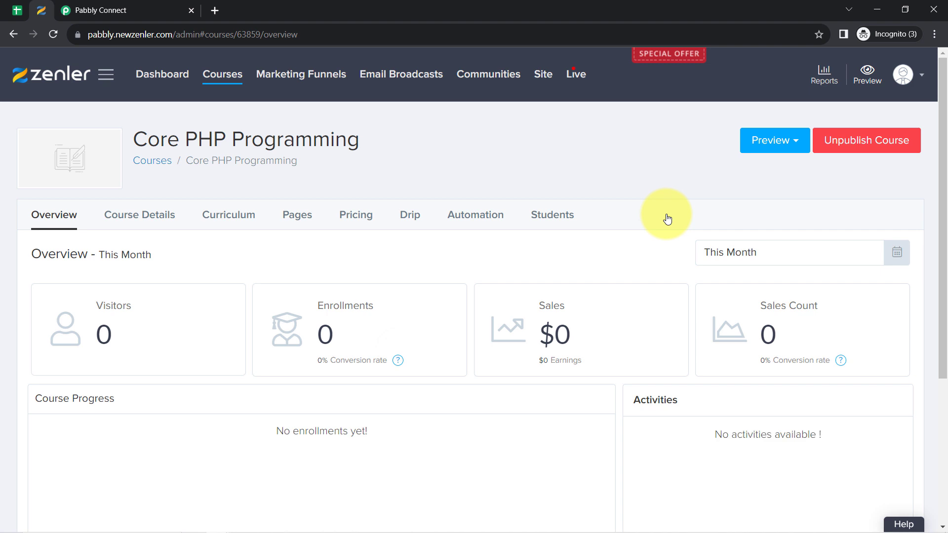
click(571, 217)
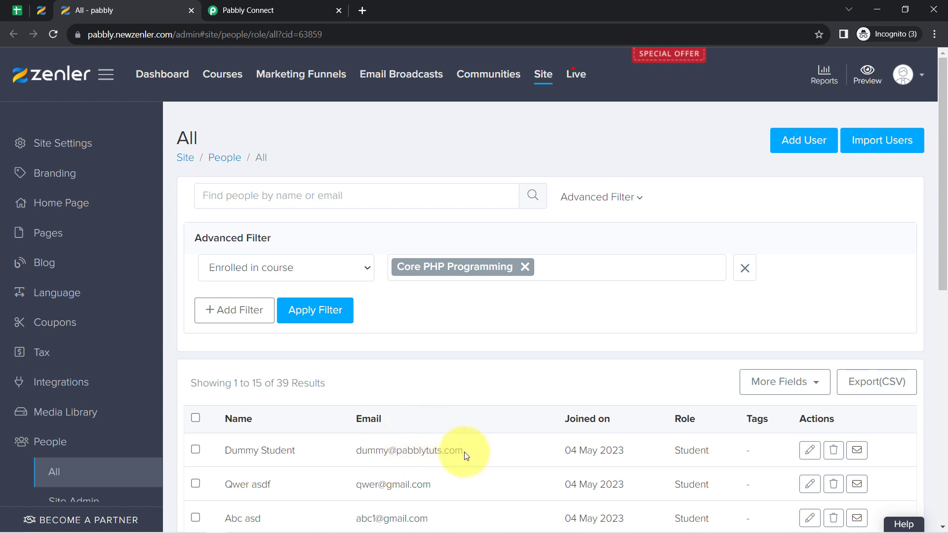
Switch to the Google Sheets spreadsheet and check the student's email and first name in row 2
click(18, 9)
key(Down)
key(Down)
key(Down)
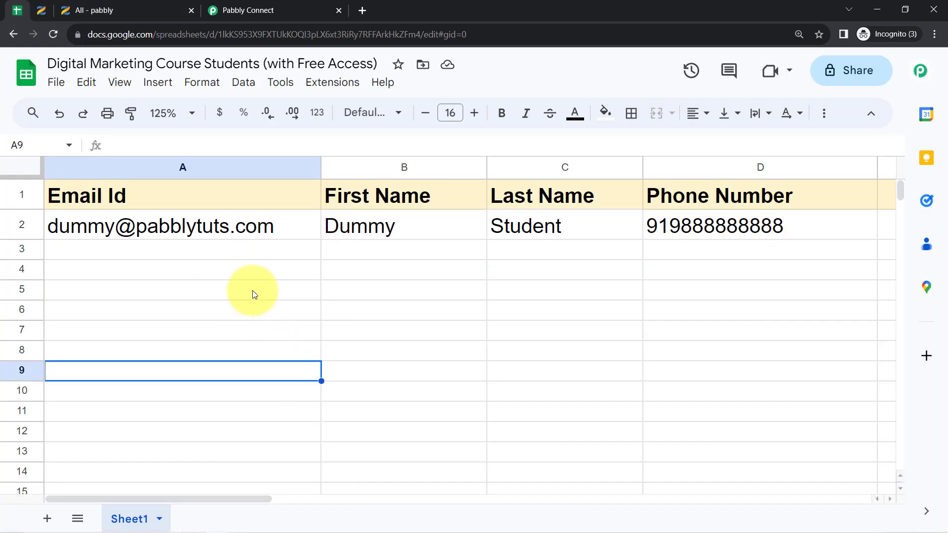
click(241, 237)
click(326, 229)
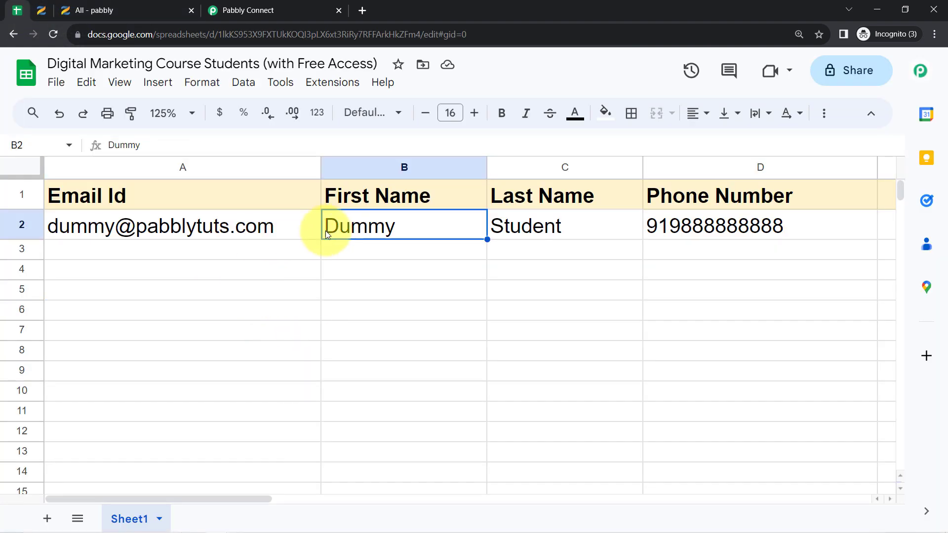
In Pabbly Connect, set the unenroll action's Course ID to Core PHP Programming and send a test request
click(252, 10)
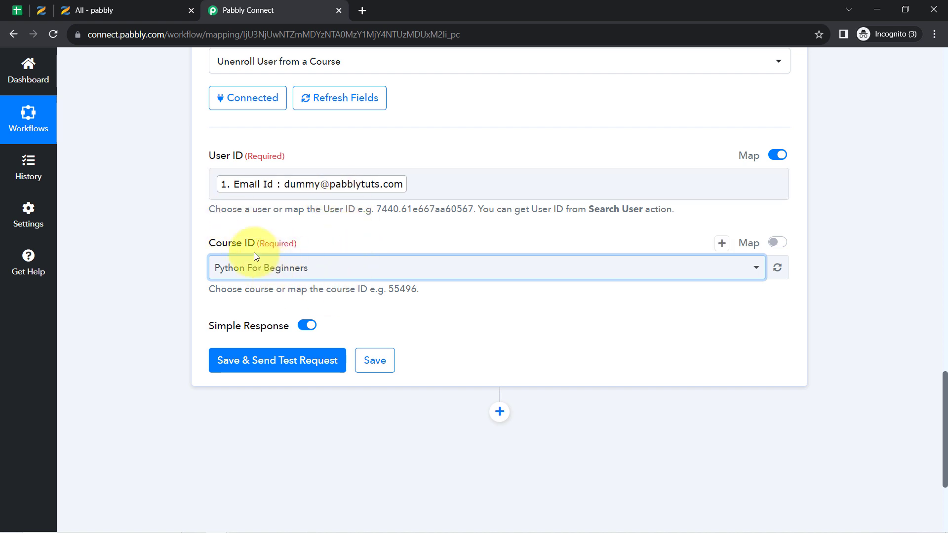
click(262, 356)
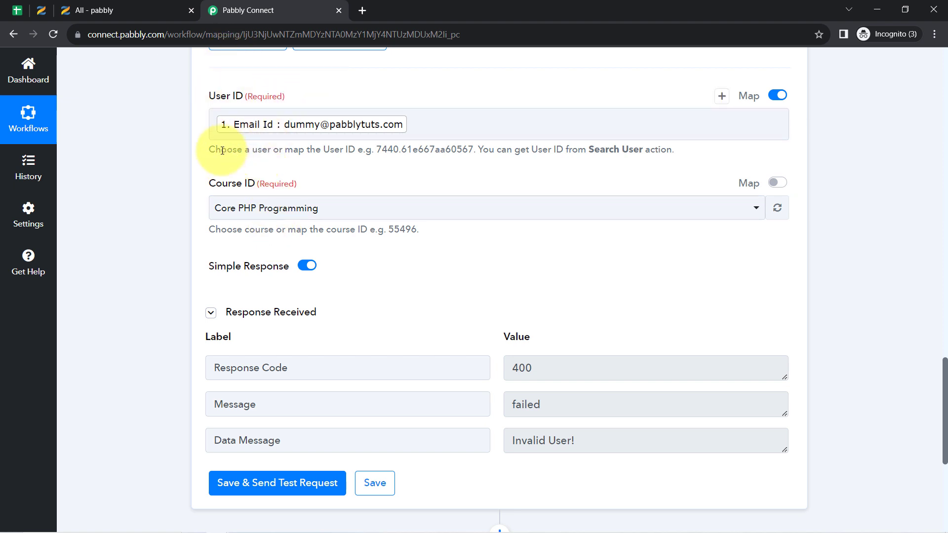
drag(218, 153, 334, 151)
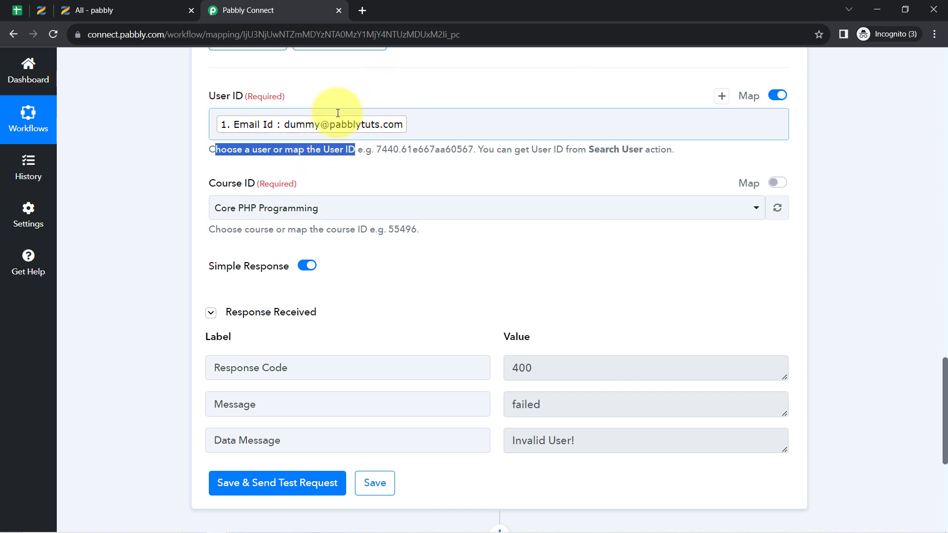
drag(381, 150, 653, 152)
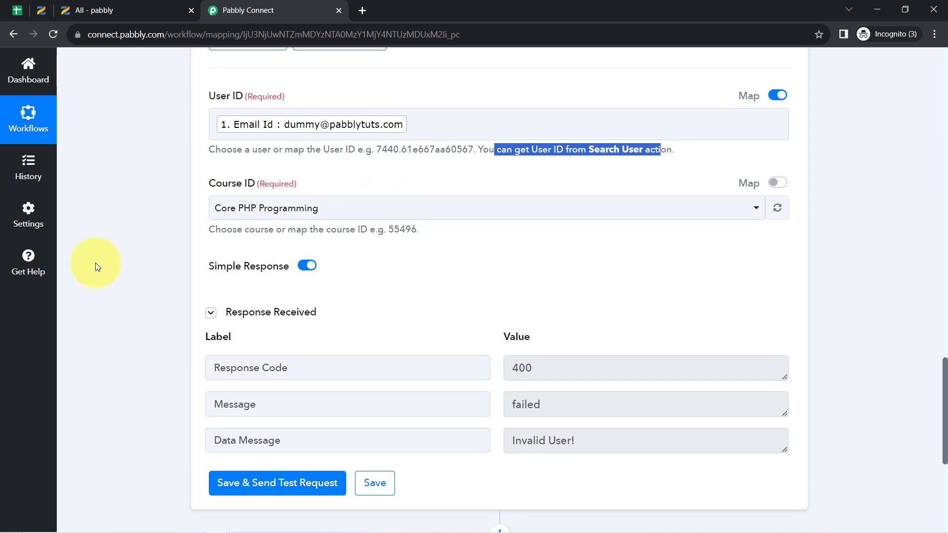
Insert a new Zenler action step between the Google Sheets trigger and the Unenroll User from a Course action
scroll(157, 259, down, 1)
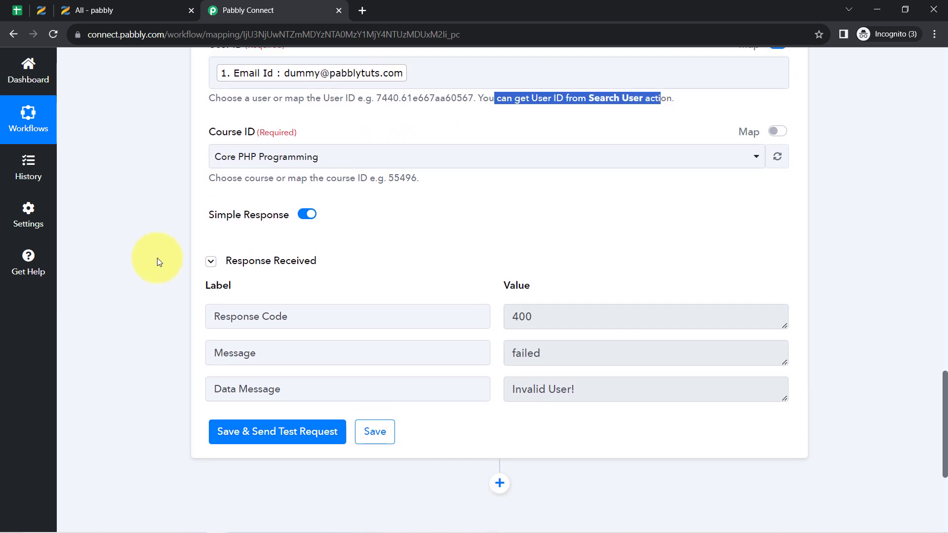
scroll(170, 266, up, 5)
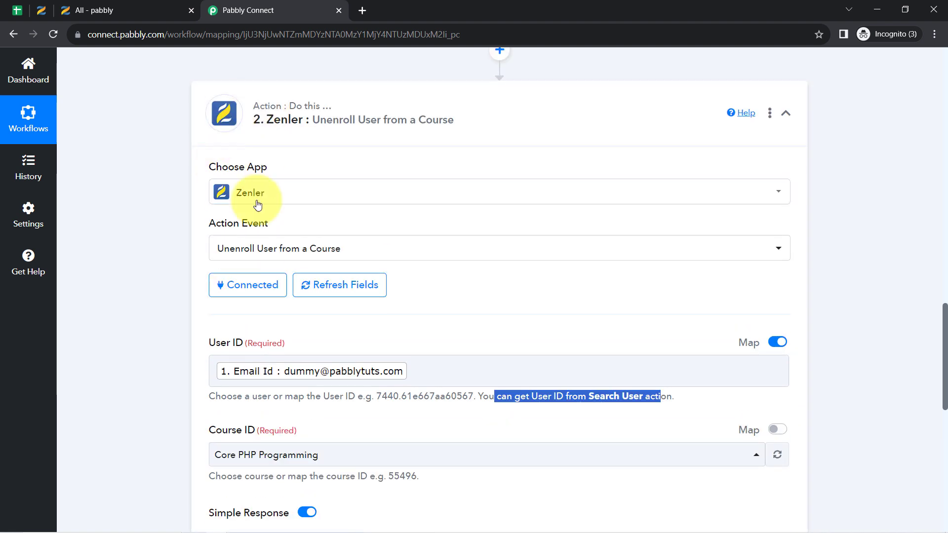
scroll(487, 167, down, 1)
scroll(487, 166, up, 4)
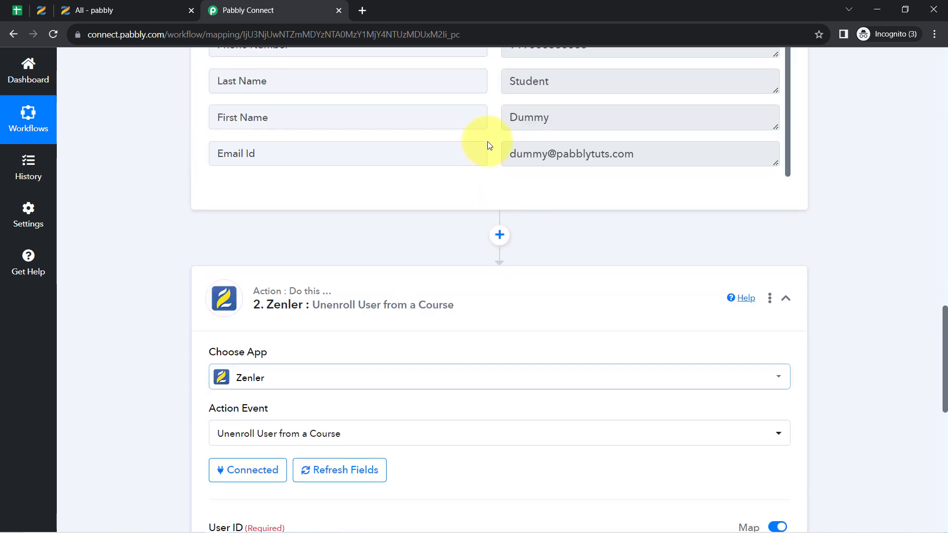
click(501, 242)
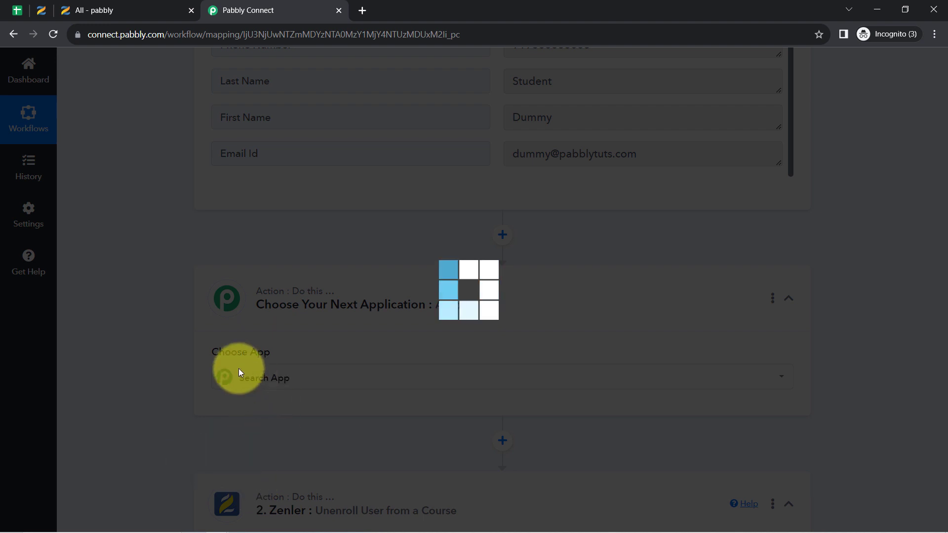
text(zenl)
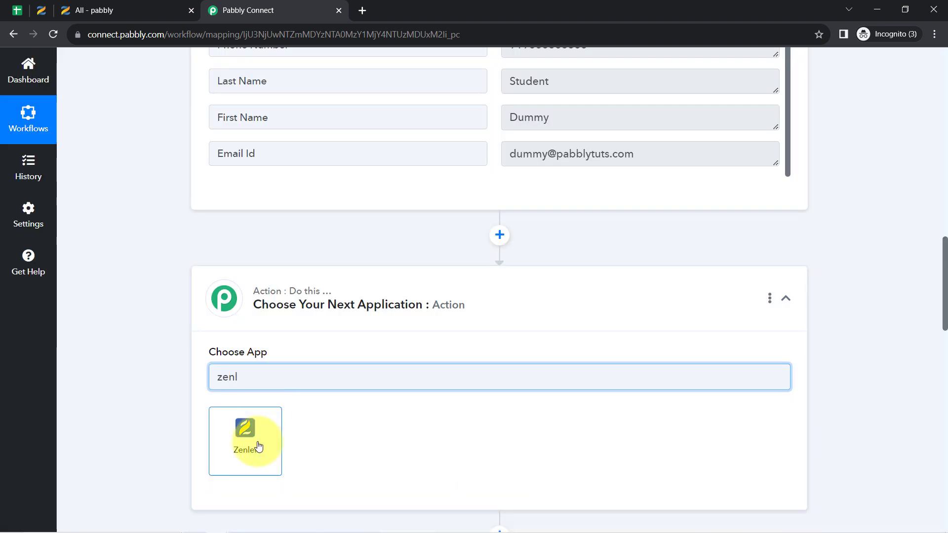
click(258, 445)
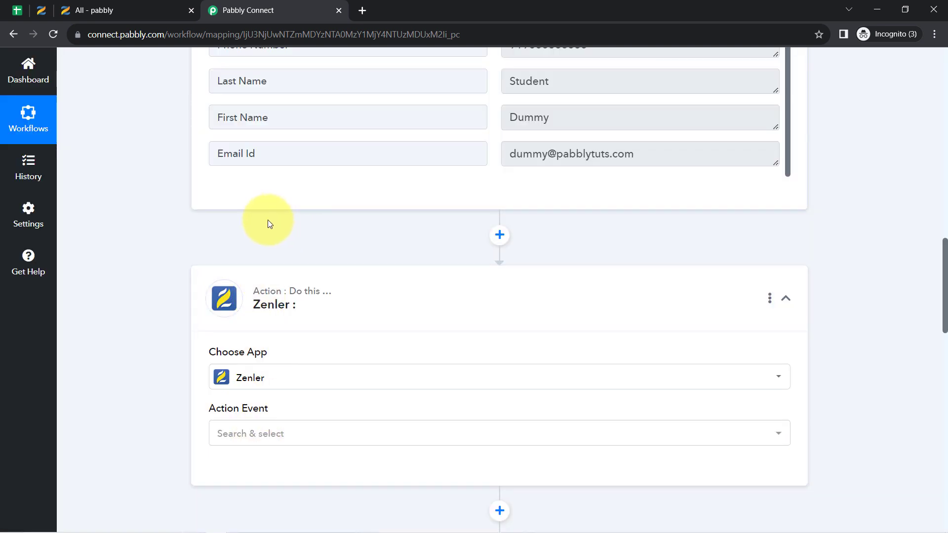
Set the new Zenler step's action event to Search User and connect it with the existing Zenler #5 connection
scroll(176, 253, up, 1)
scroll(168, 286, down, 4)
scroll(207, 232, down, 3)
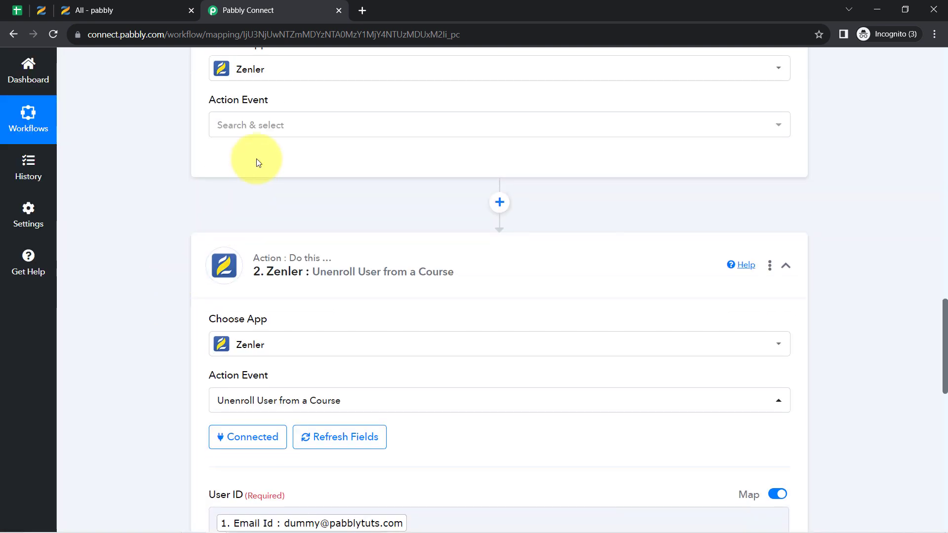
click(250, 133)
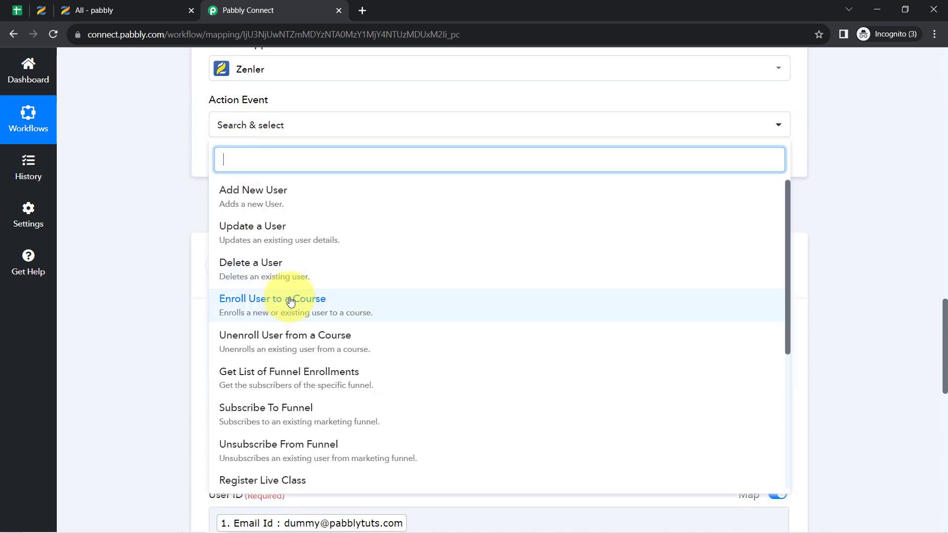
scroll(290, 301, down, 2)
scroll(275, 253, up, 1)
scroll(265, 381, down, 1)
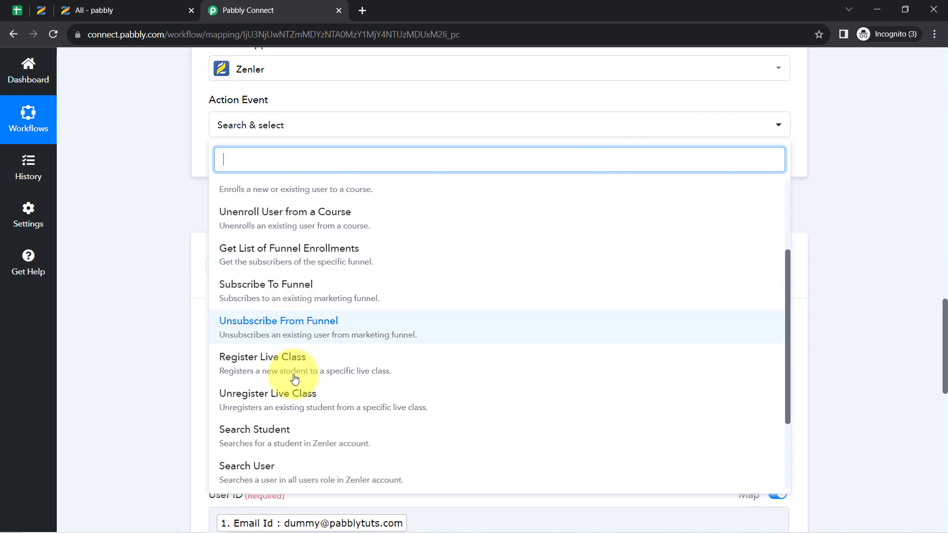
click(263, 472)
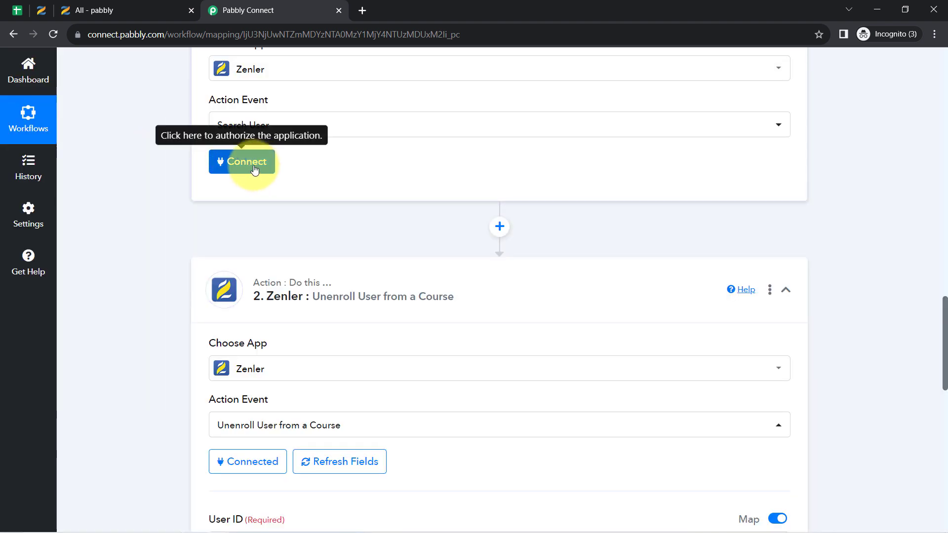
click(261, 170)
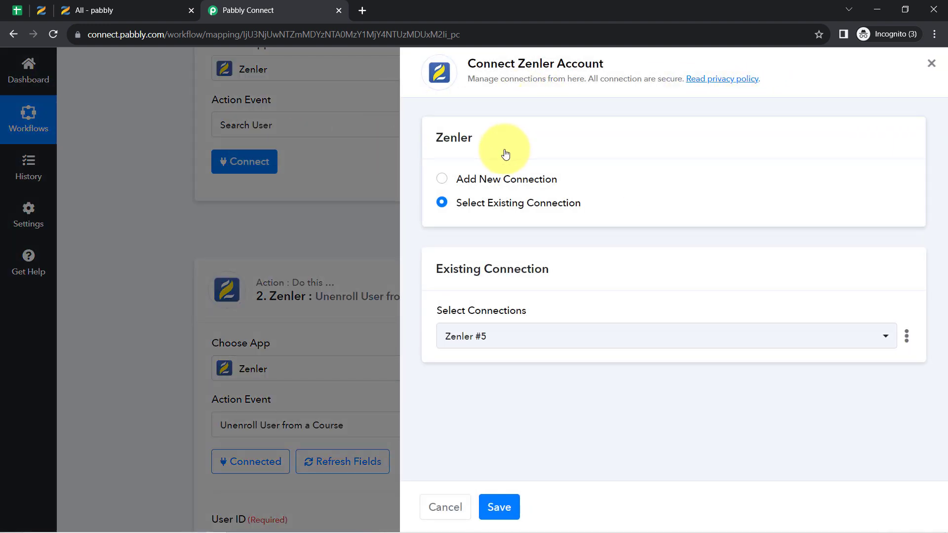
click(500, 507)
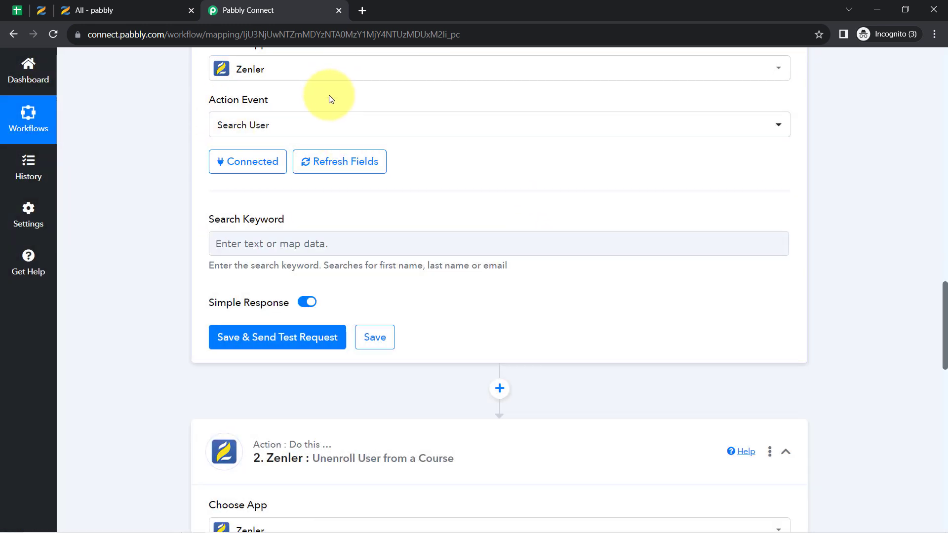
Map the Search Keyword to Email Id from the Google Sheets trigger data and send a test request for the Search User step
drag(234, 221, 285, 223)
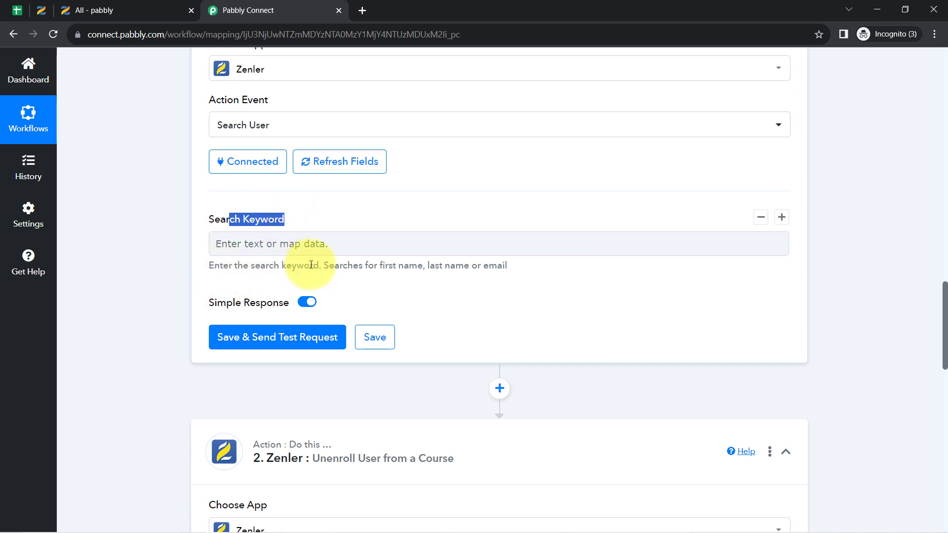
click(352, 267)
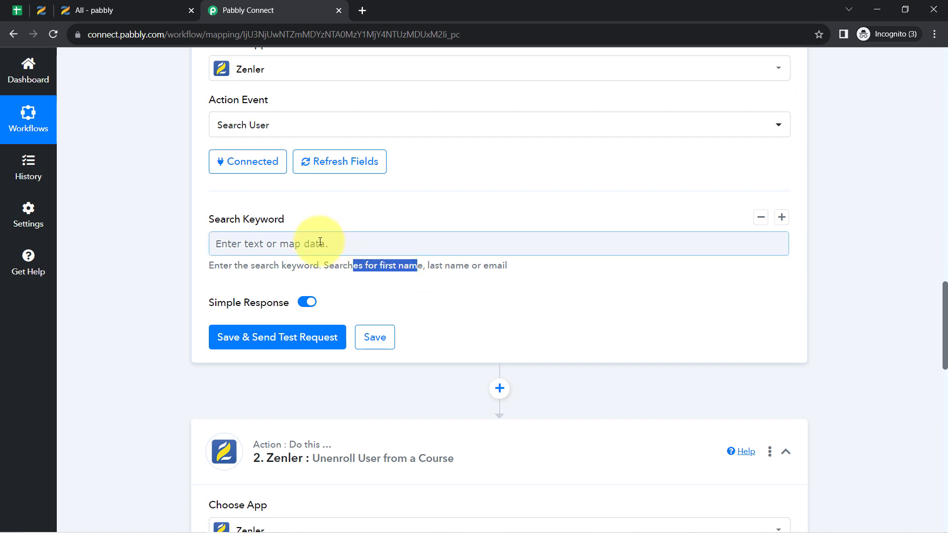
click(371, 245)
click(266, 344)
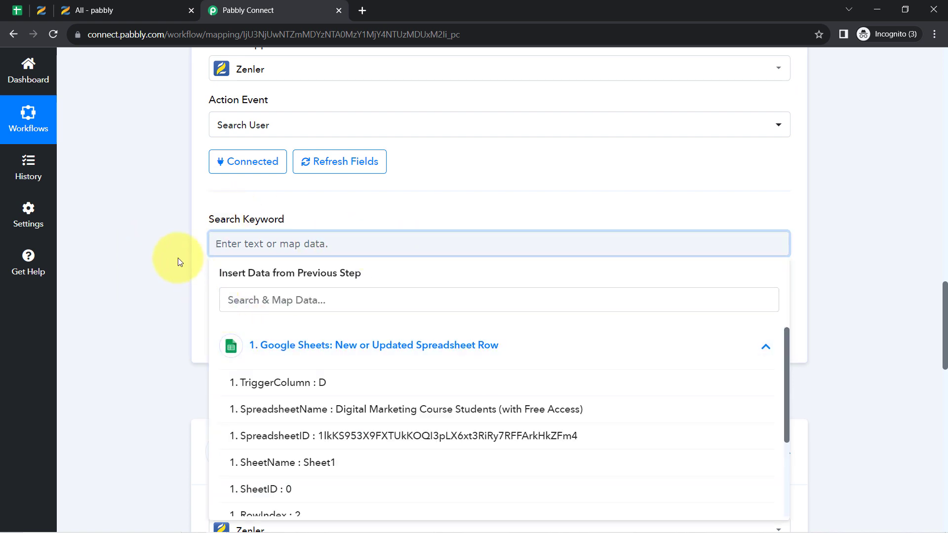
scroll(176, 260, down, 6)
scroll(235, 262, down, 3)
click(239, 257)
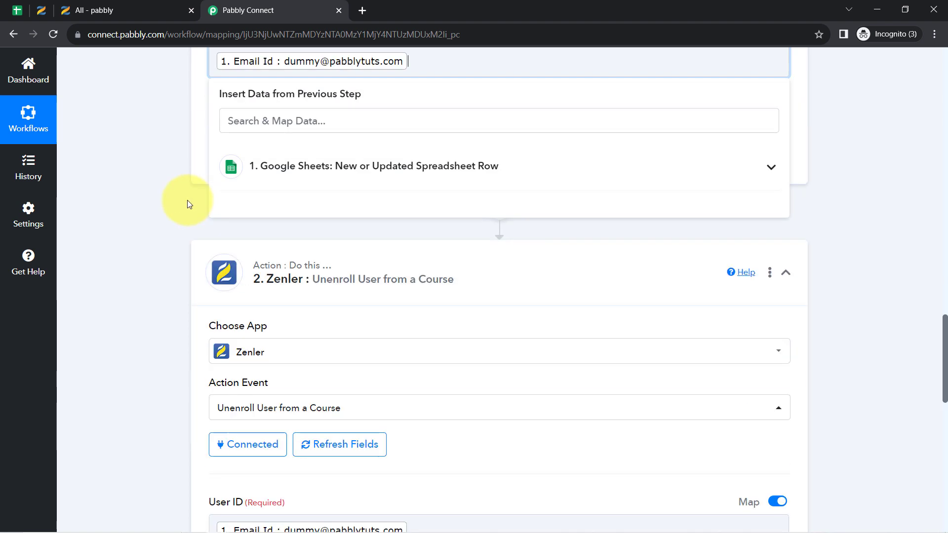
click(187, 201)
click(234, 159)
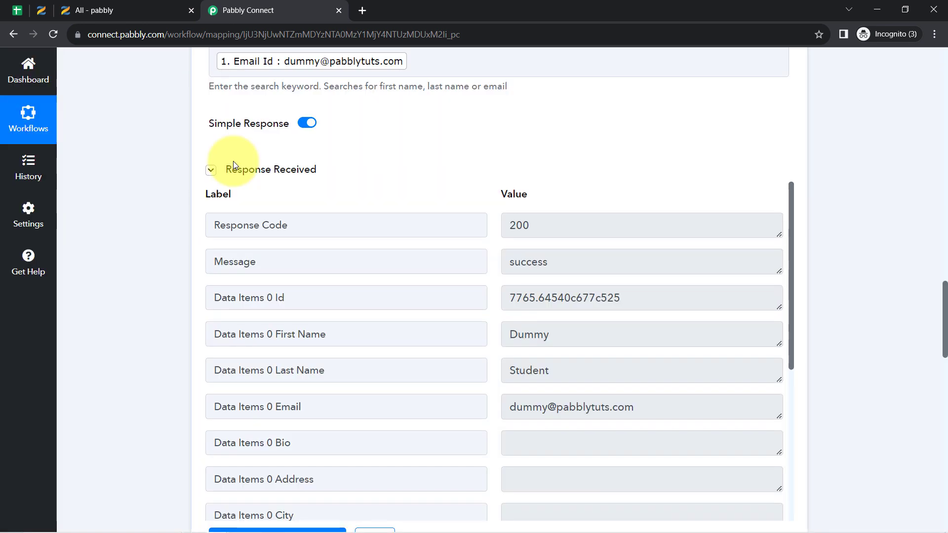
Replace the unenroll action's User ID with Data Items 0 Id from the Search User response and send a test request
drag(245, 298, 318, 300)
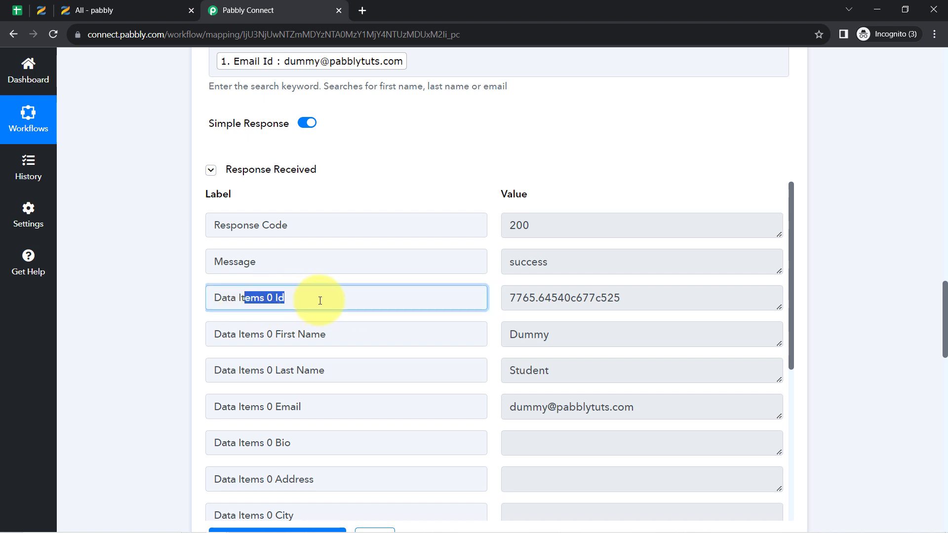
drag(631, 301, 547, 297)
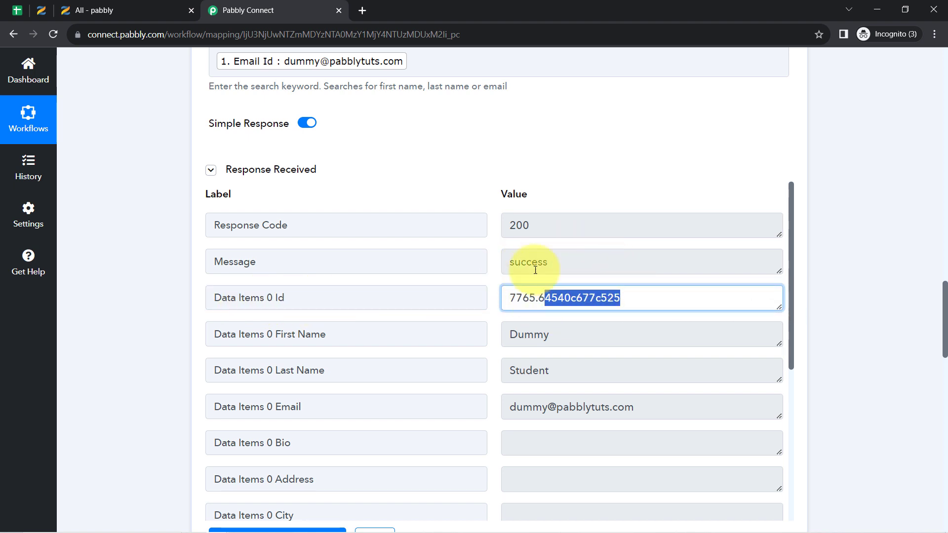
click(159, 317)
scroll(154, 334, down, 8)
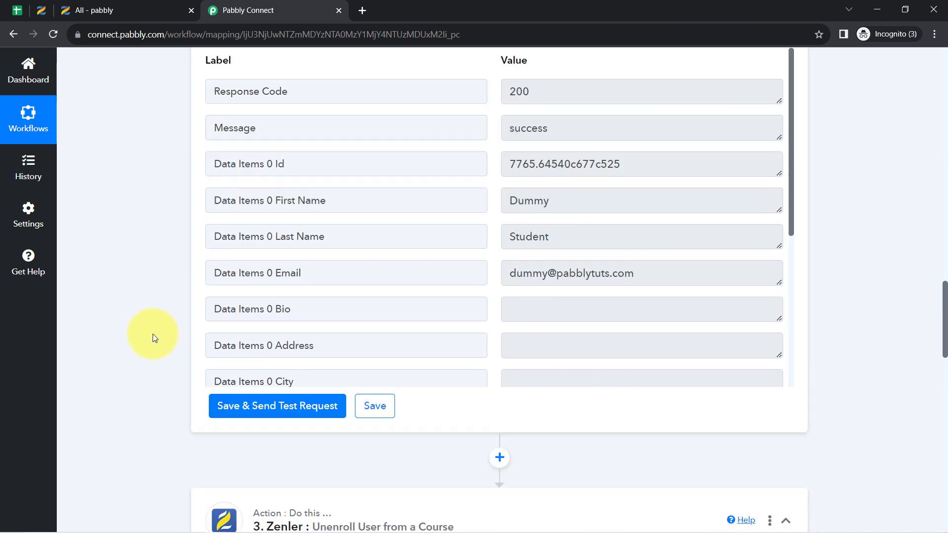
scroll(151, 336, down, 5)
click(418, 232)
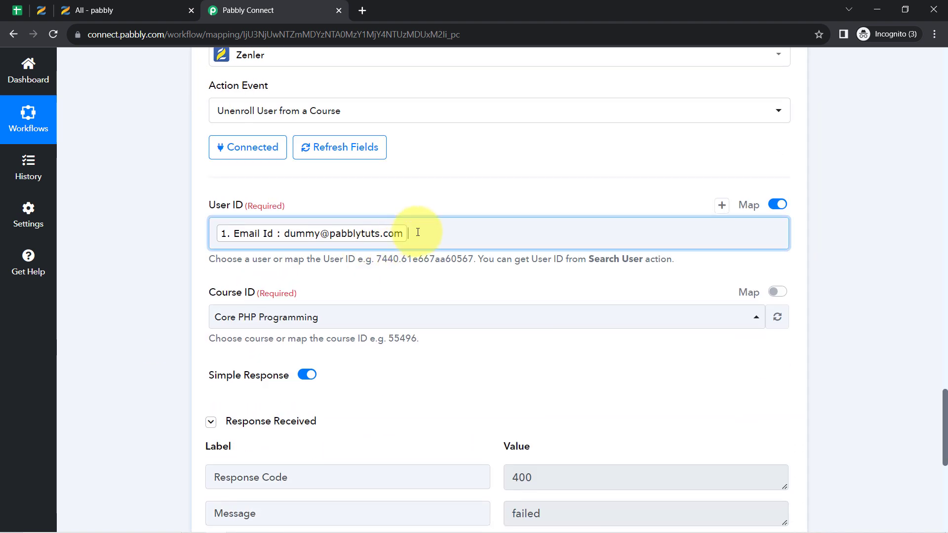
key(BackSpace)
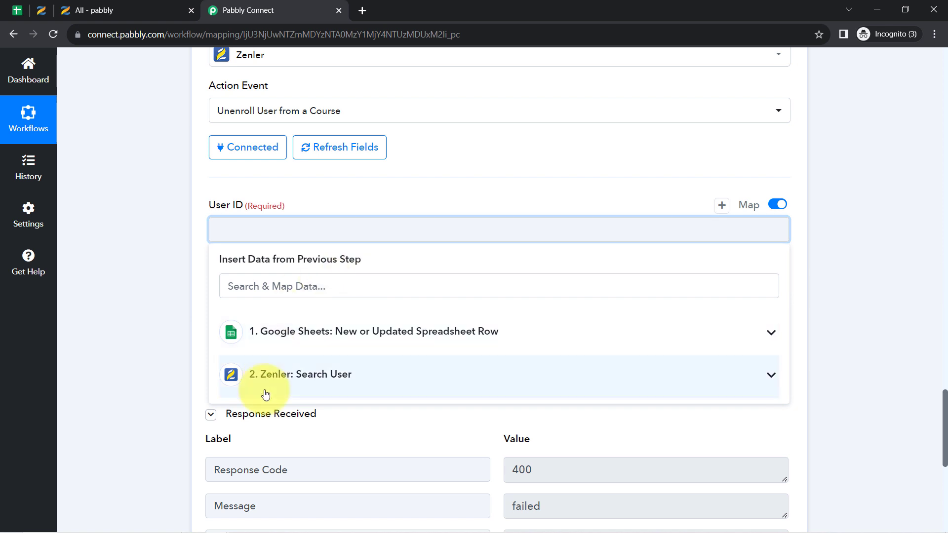
click(301, 375)
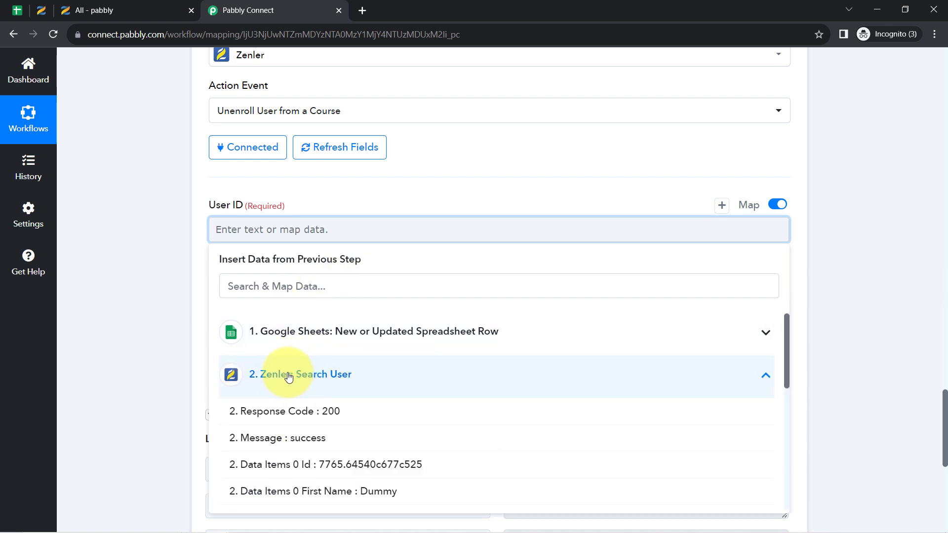
scroll(115, 345, down, 4)
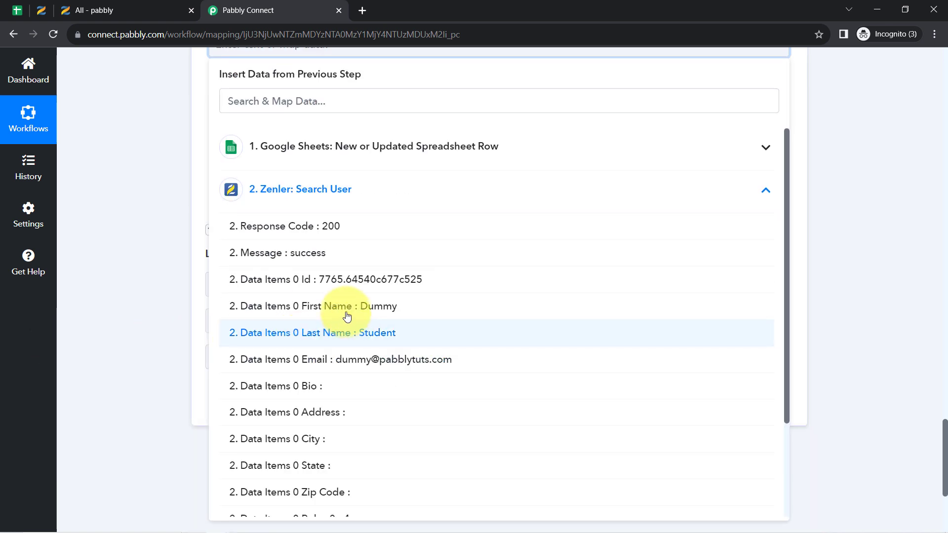
click(313, 292)
click(141, 224)
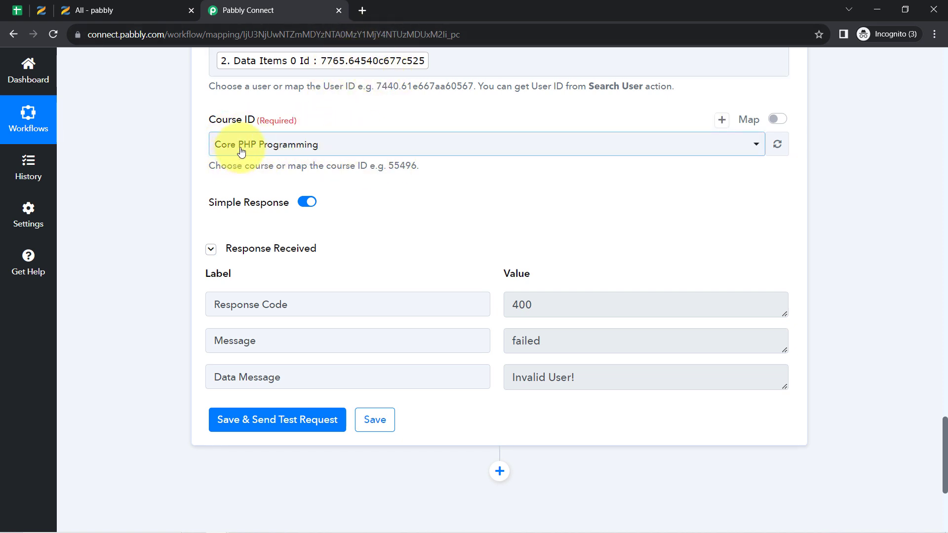
click(272, 419)
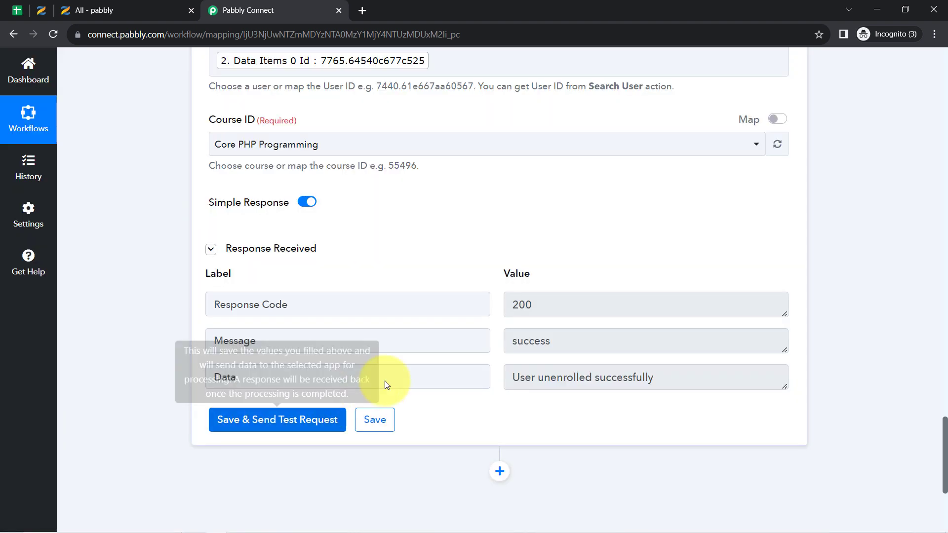
Check the unenroll response against the Core PHP Programming course's student list in Zenler and the student's row in Google Sheets
drag(555, 341, 494, 342)
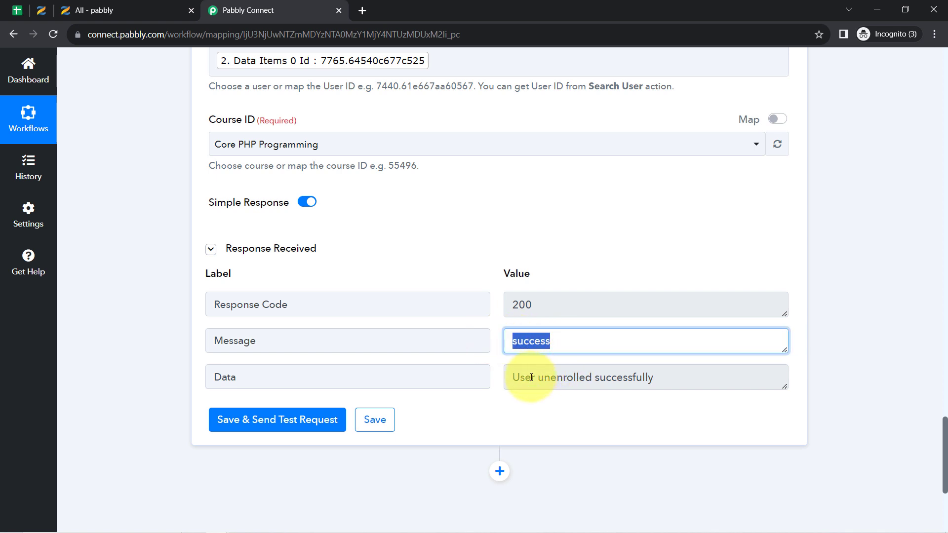
drag(531, 377, 630, 381)
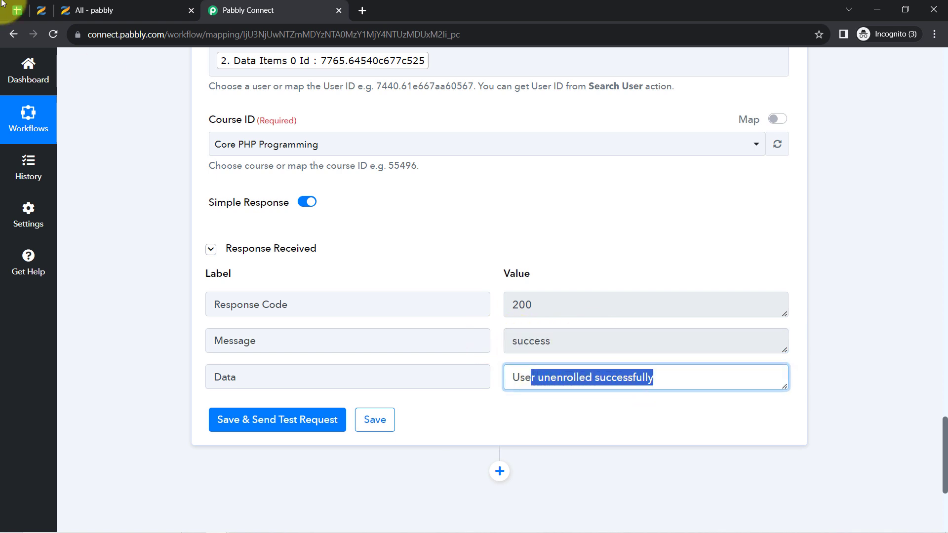
click(123, 9)
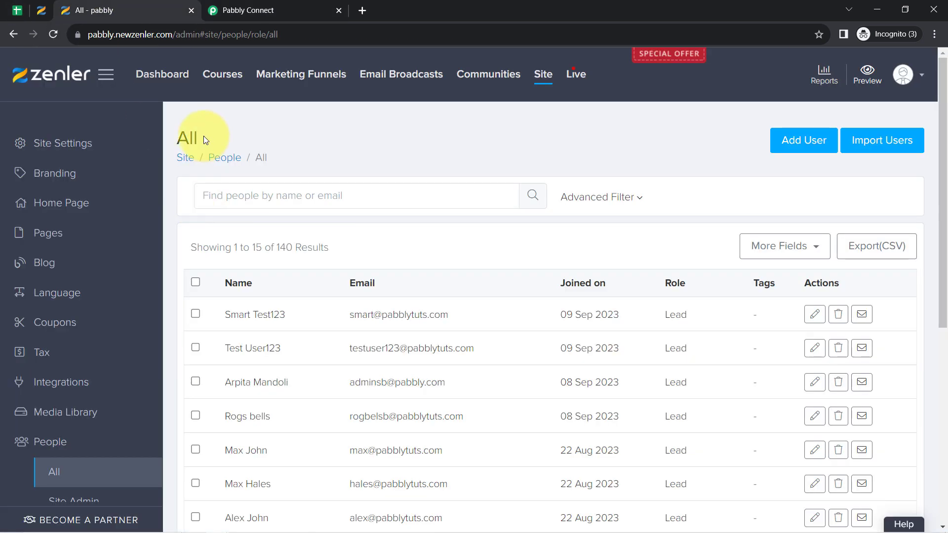
click(230, 74)
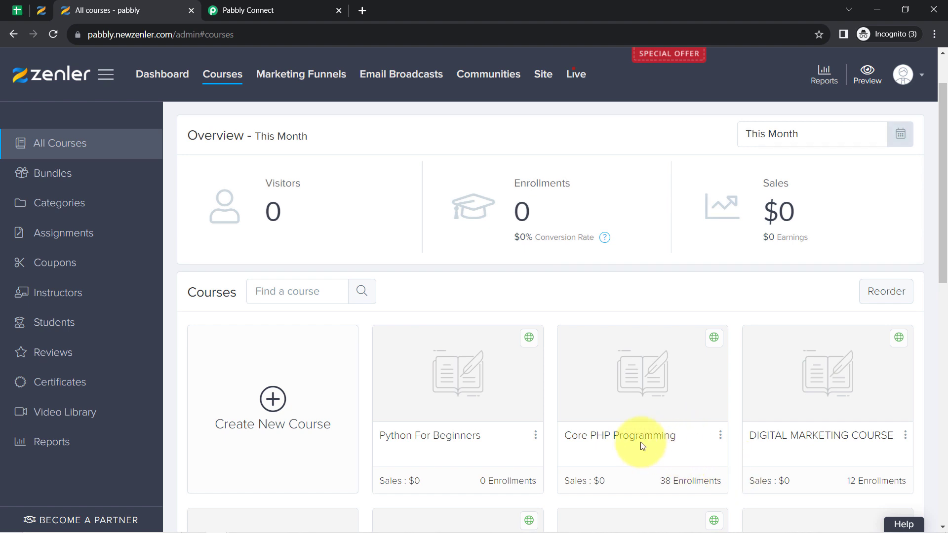
click(633, 375)
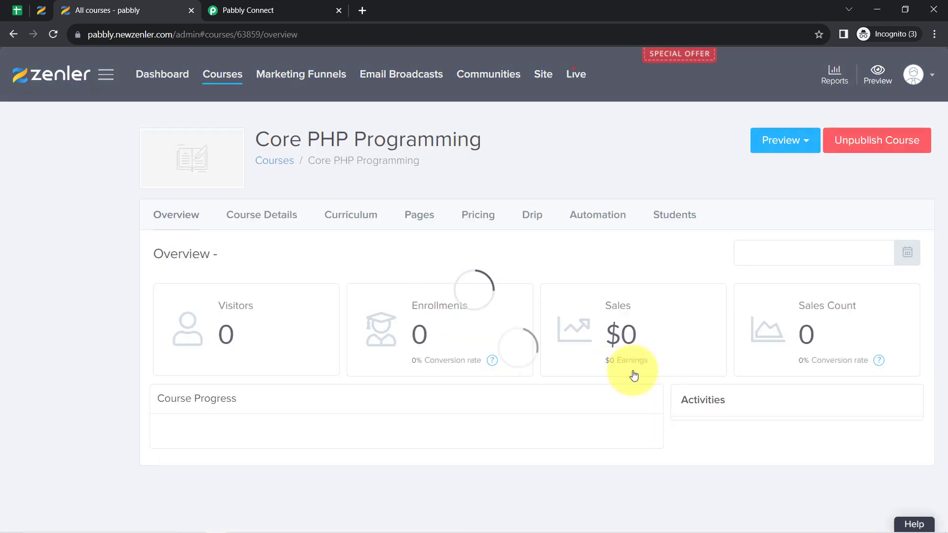
click(212, 9)
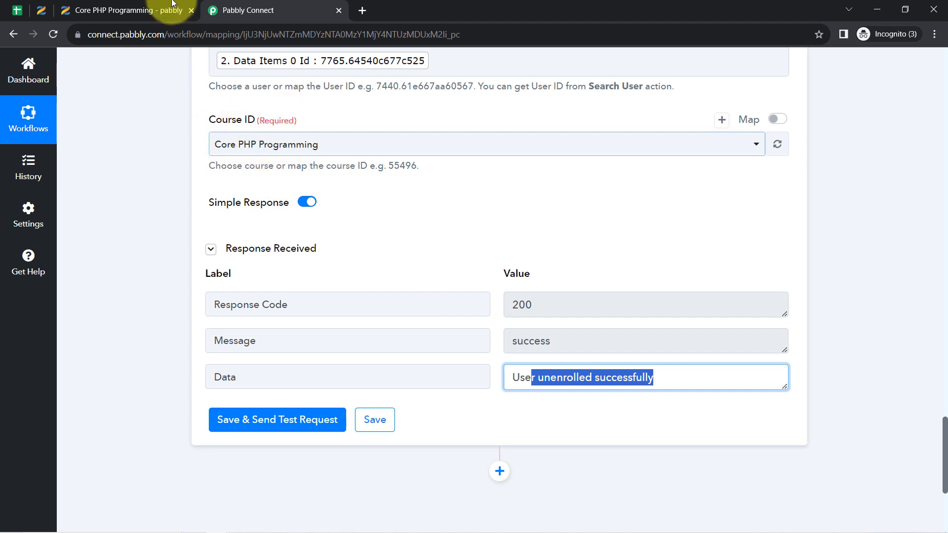
click(151, 9)
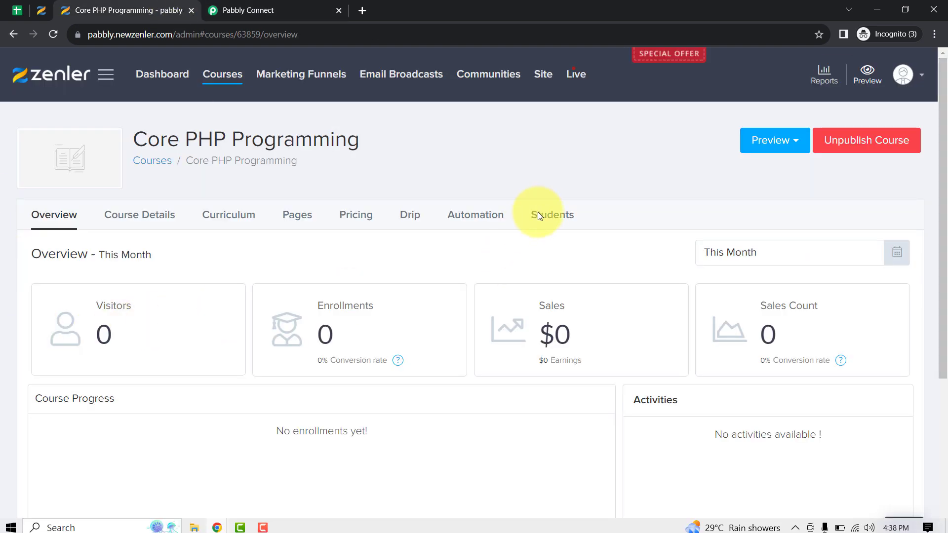
click(551, 213)
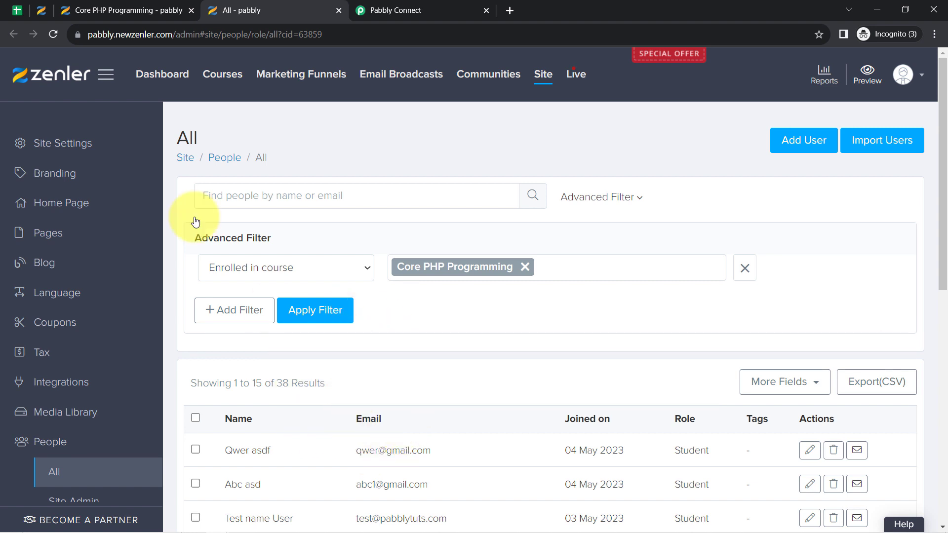
click(17, 7)
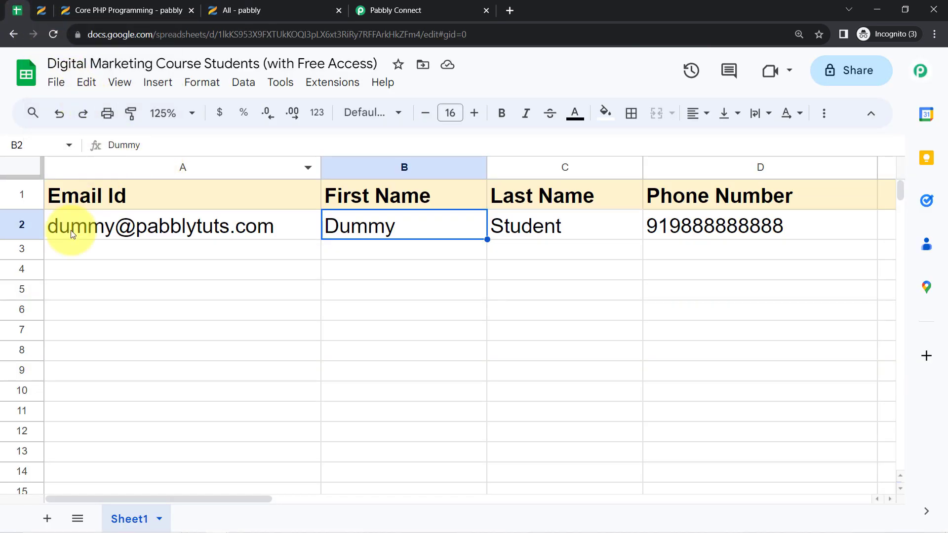
Switch to Pabbly Connect and collapse the Google Sheets trigger, Search User and Unenroll User from a Course steps
click(375, 4)
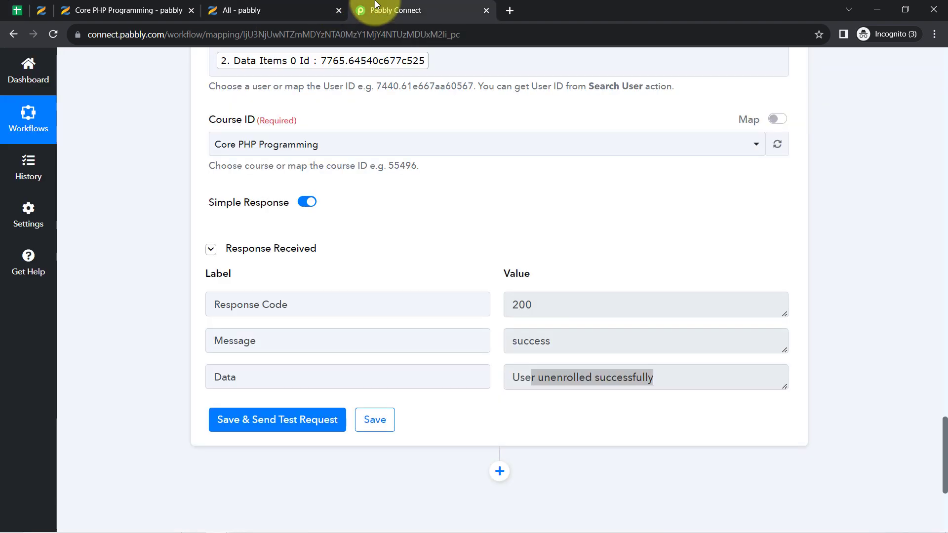
scroll(154, 209, down, 3)
scroll(152, 209, up, 20)
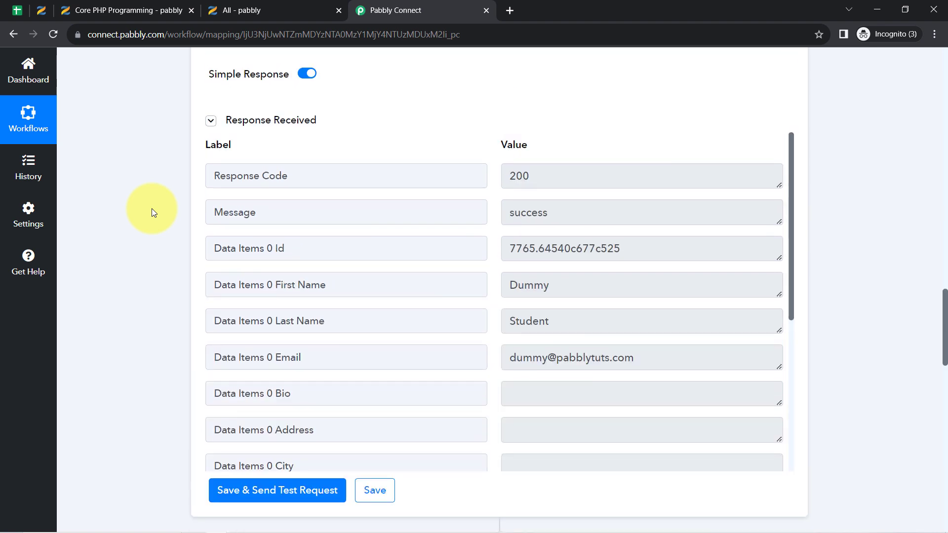
scroll(152, 204, down, 3)
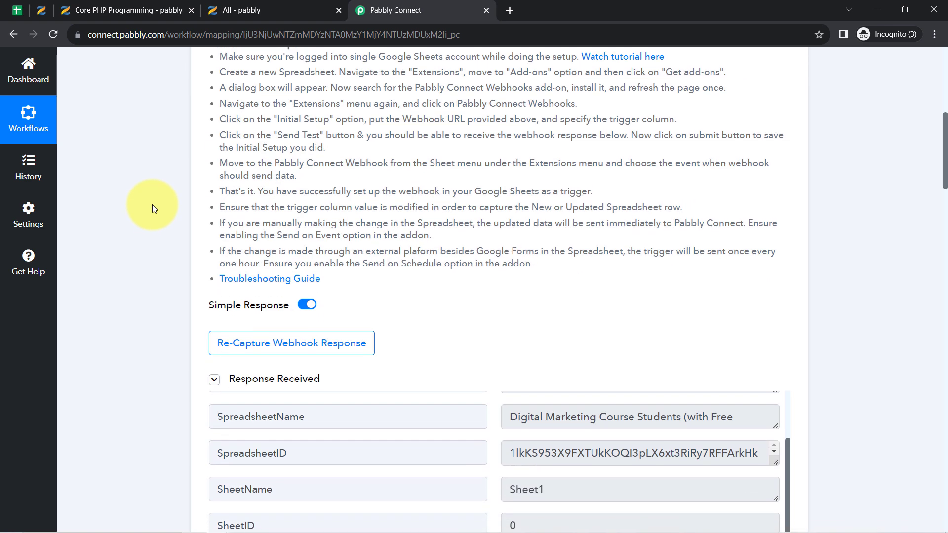
scroll(152, 204, up, 9)
click(279, 227)
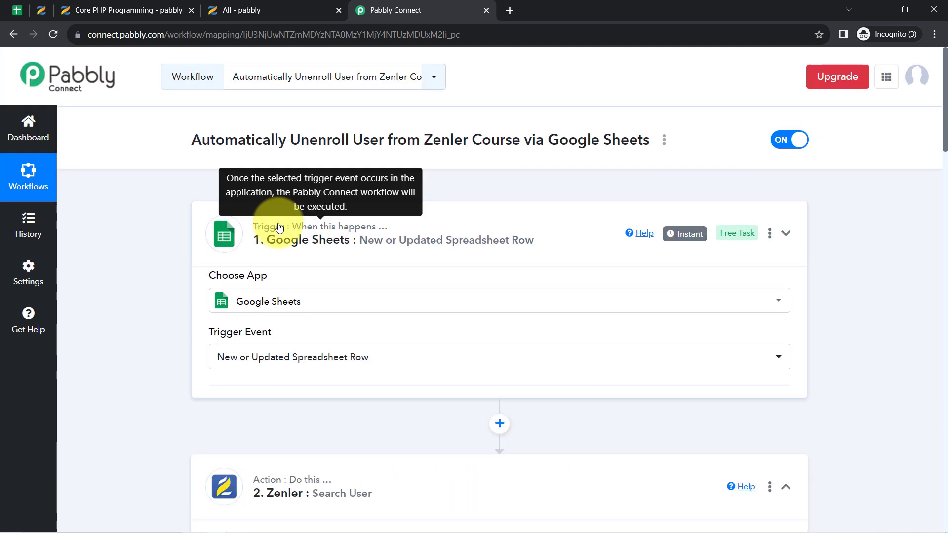
click(259, 361)
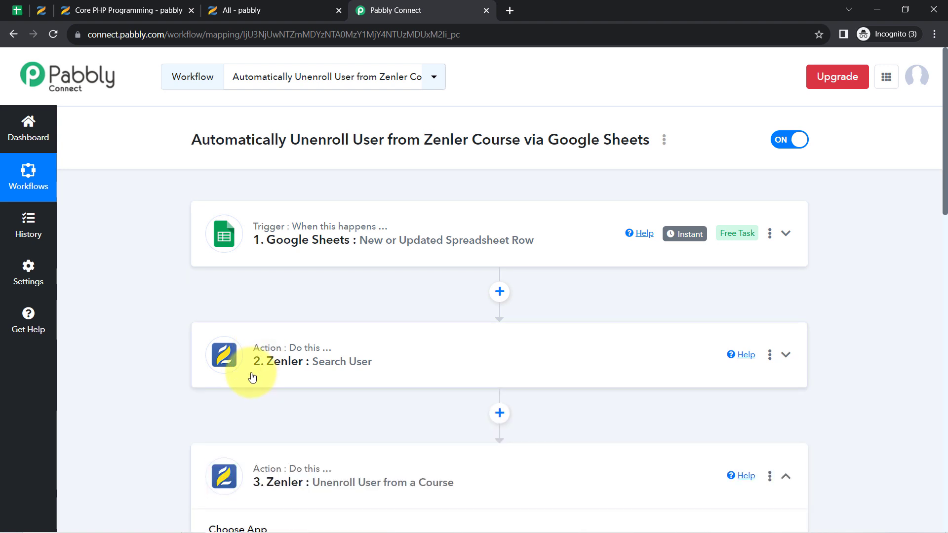
scroll(256, 351, down, 3)
click(267, 352)
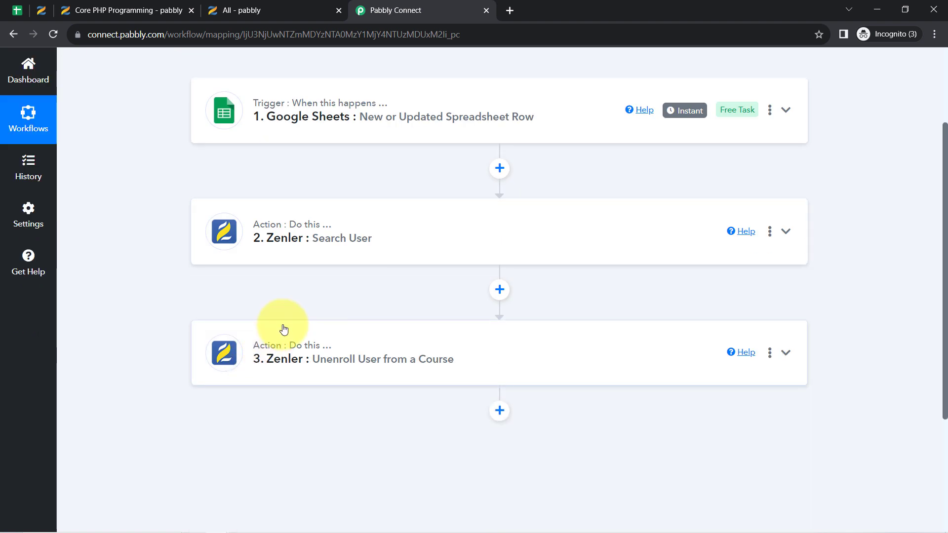
scroll(283, 328, up, 3)
scroll(275, 338, down, 2)
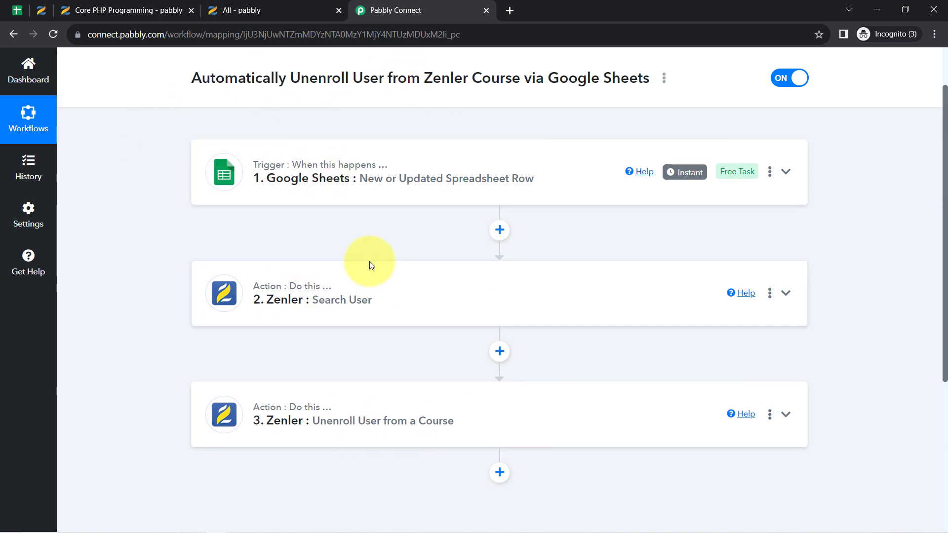
Copy the share link of the Automatically Unenroll User from Zenler Course via Google Sheets workflow and close the sharing dialog
click(664, 80)
click(548, 142)
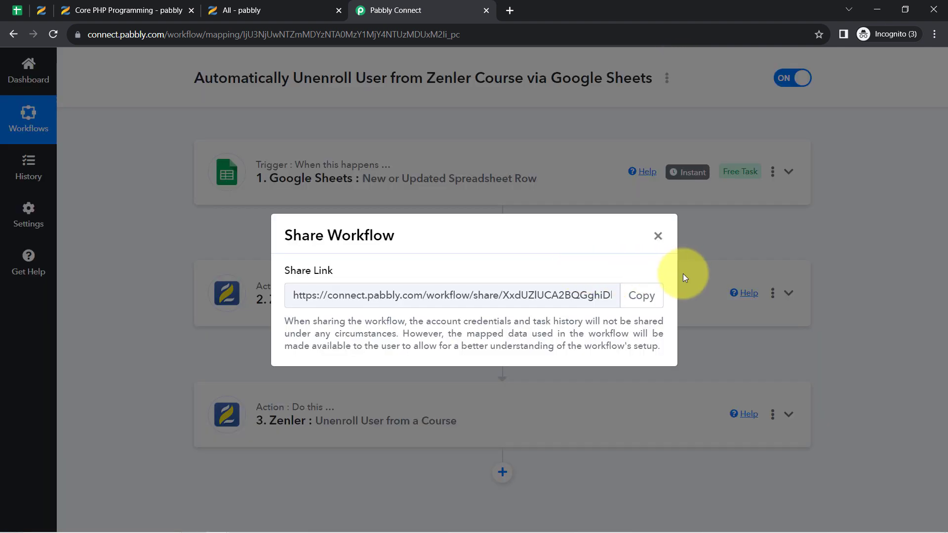
click(640, 295)
click(658, 236)
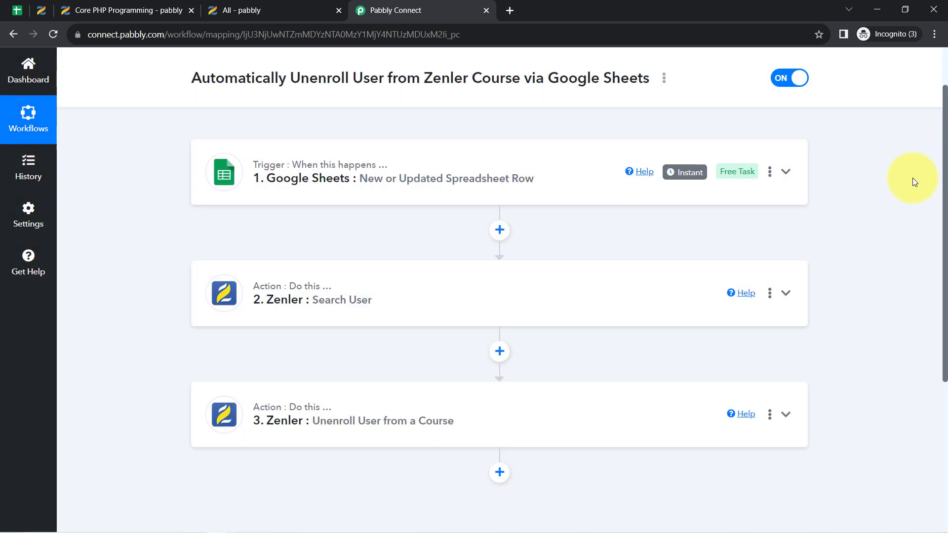
scroll(903, 185, up, 2)
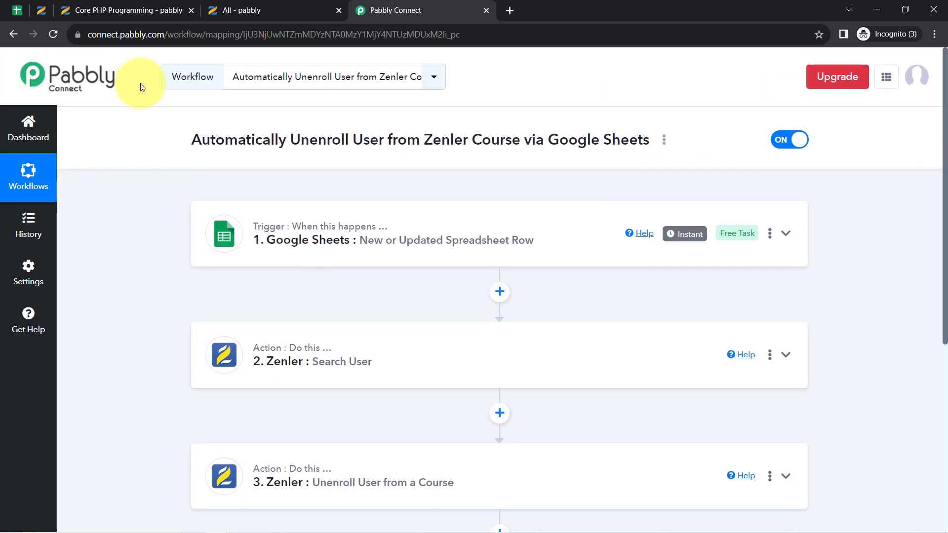